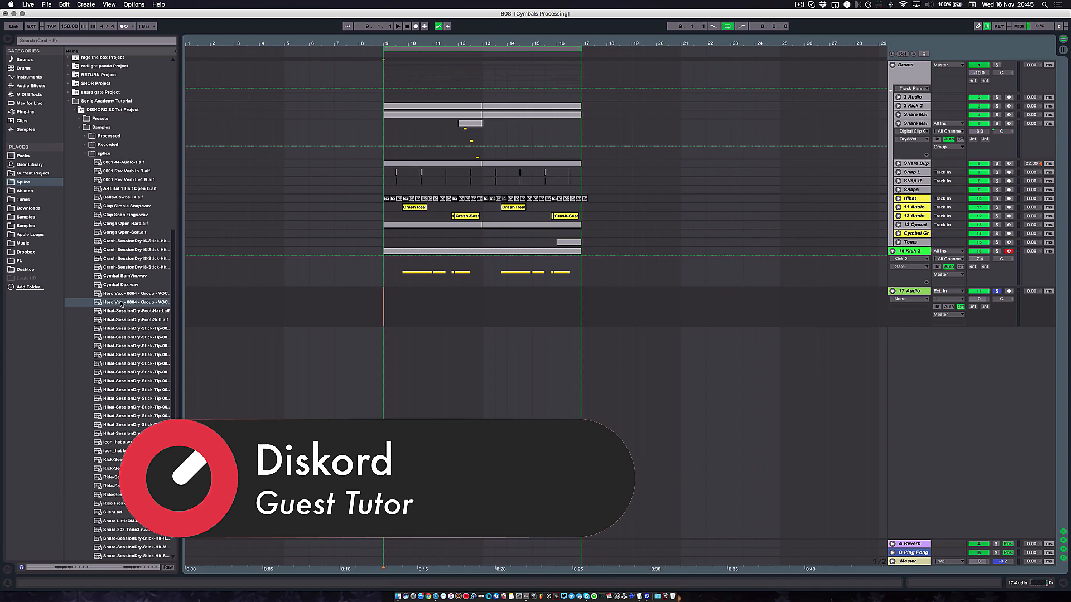
Place the Hero Vox - 0004 - Group - VOCAL DOUBLES_1 sample on the 17 Audio track, remove its leading silence and start it at 1.1.1
left_click_drag(121, 303, 189, 303)
left_click(571, 292)
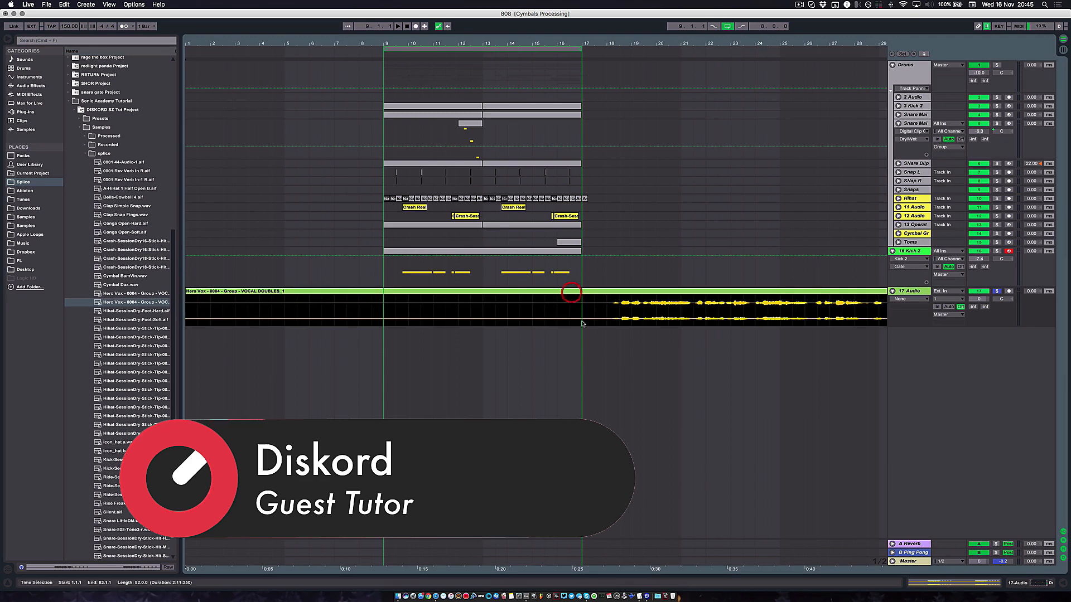
left_click_drag(601, 313, 180, 324)
key("Delete")
left_click_drag(630, 291, 201, 307)
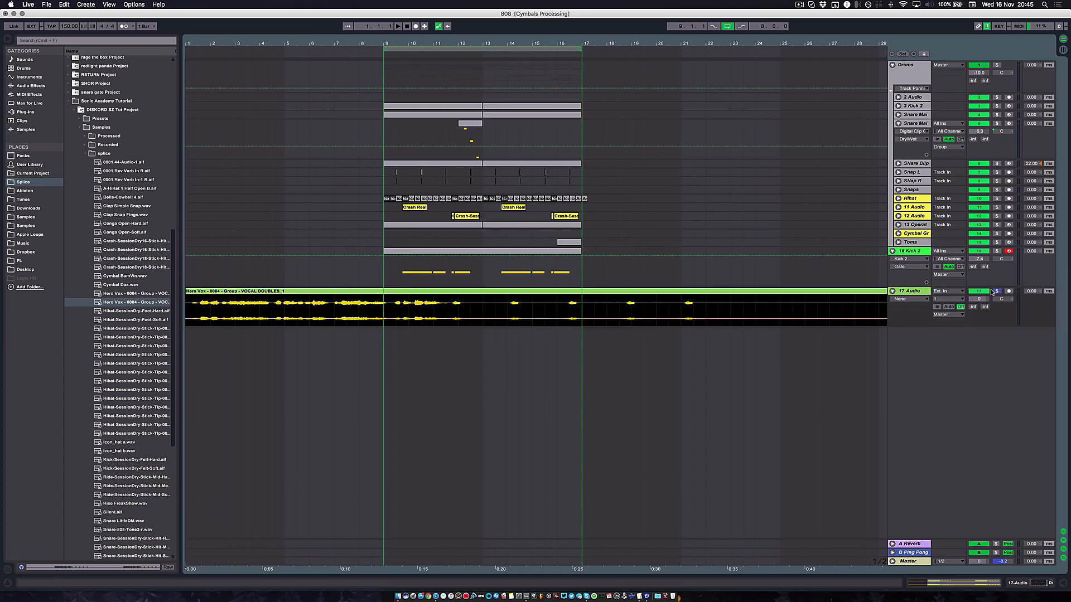
Lower the 17 Audio track volume to -2.5 dB and audition the vocal
mouse_move(979, 299)
left_mouse_down()
mouse_move(979, 313)
mouse_move(979, 293)
left_mouse_up()
key("space")
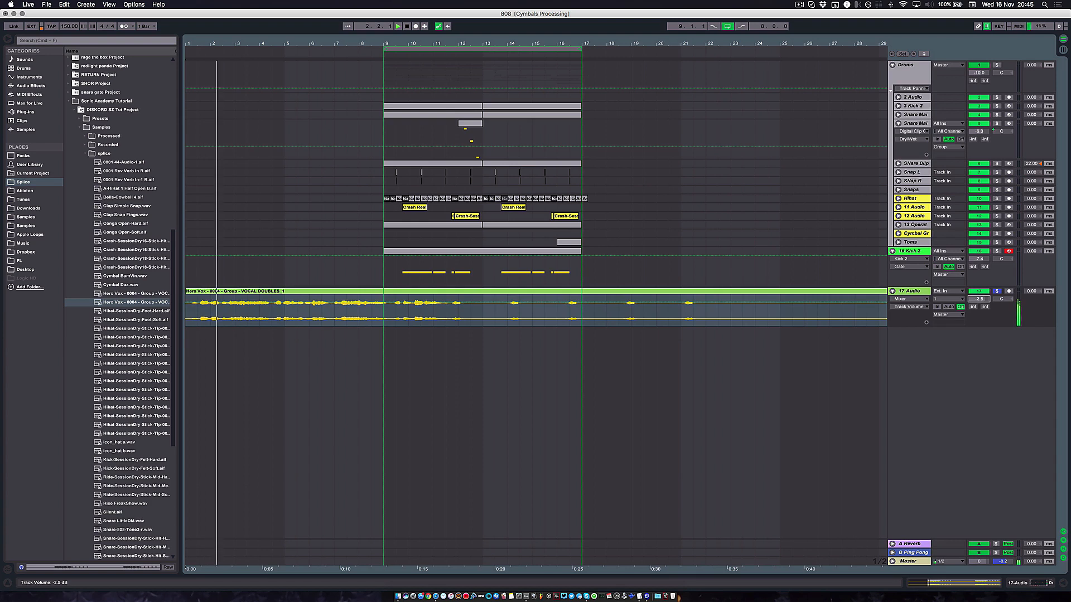
left_click(235, 314)
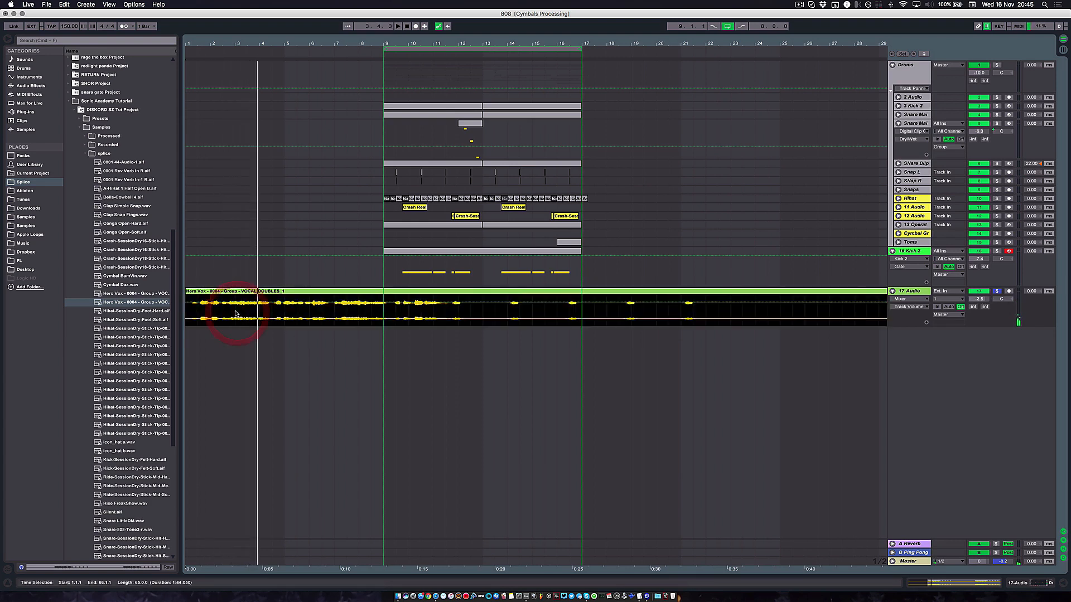
left_click(235, 314)
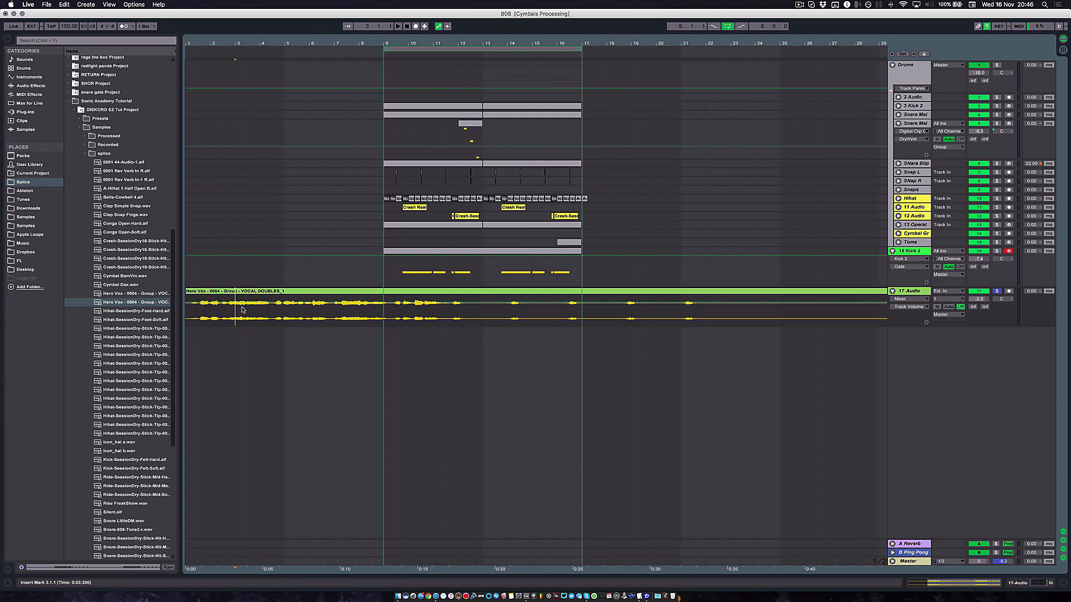
Separate everything after 4.3.1 from the opening vocal phrase and move that remainder to start at bar 52
left_click(297, 302)
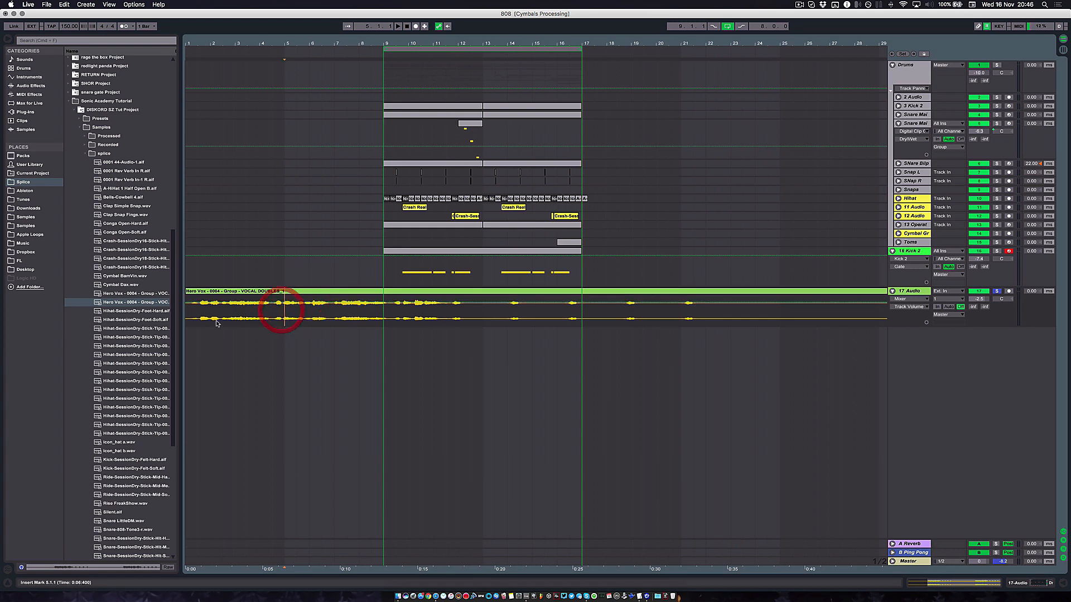
left_click(272, 313)
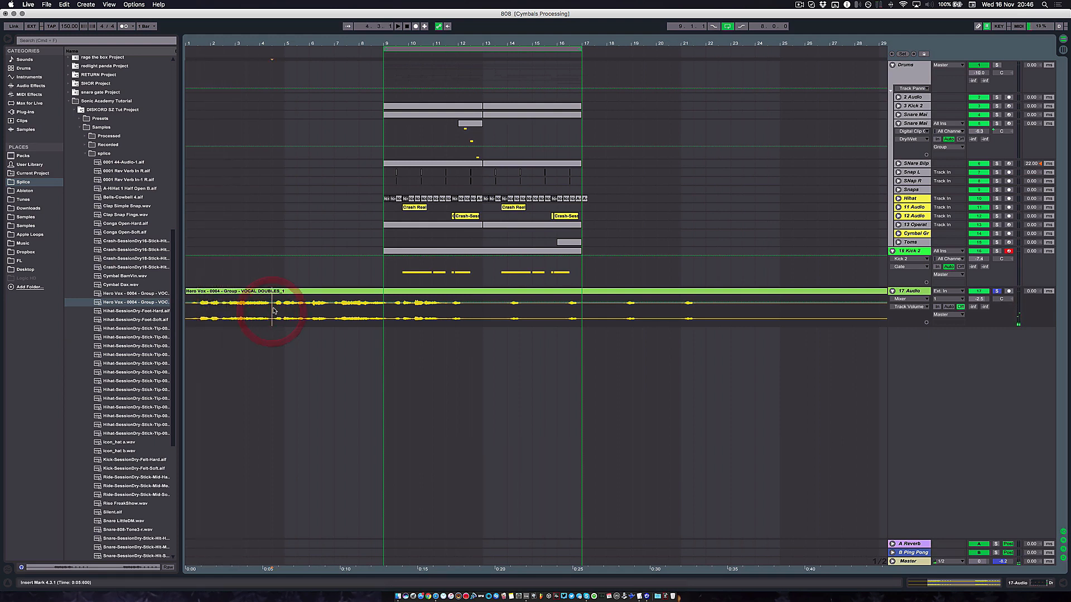
left_click_drag(273, 310, 618, 313)
key("minus")
key("minus")
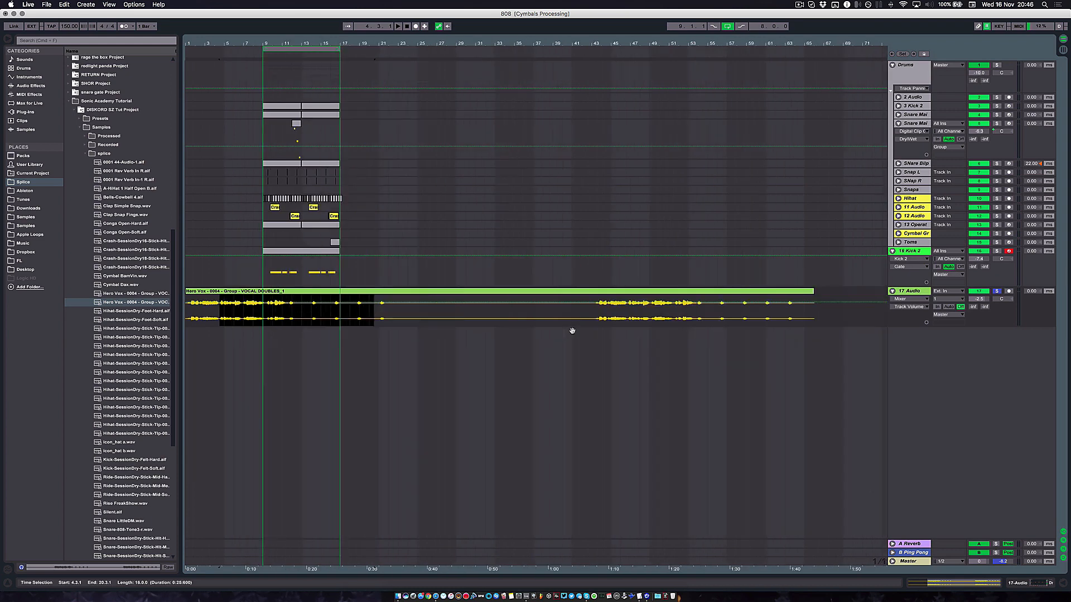
left_click(835, 294, "shift")
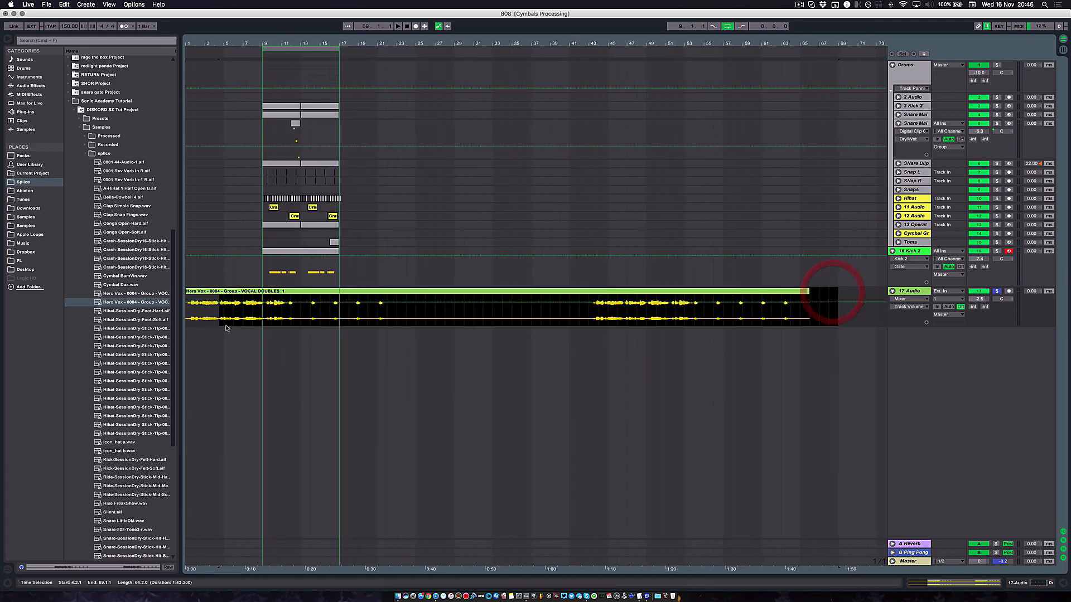
left_click_drag(261, 292, 694, 291)
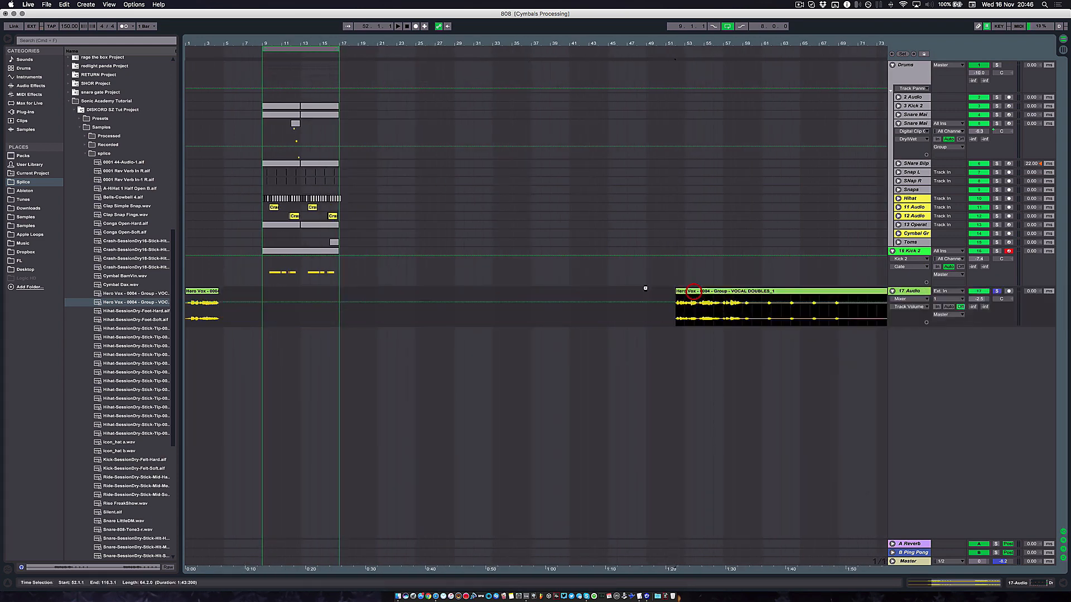
Move the short opening vocal phrase so it starts at 7.2.1, leading into the drums
left_click(202, 291)
key("plus")
key("plus")
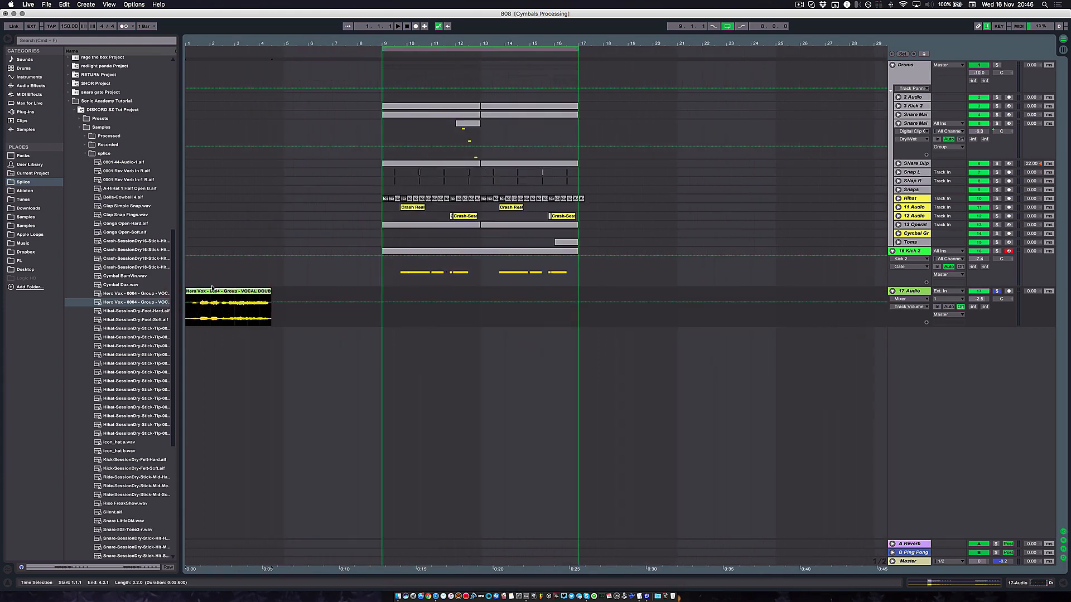
left_click_drag(261, 292, 389, 290)
key("plus")
key("plus")
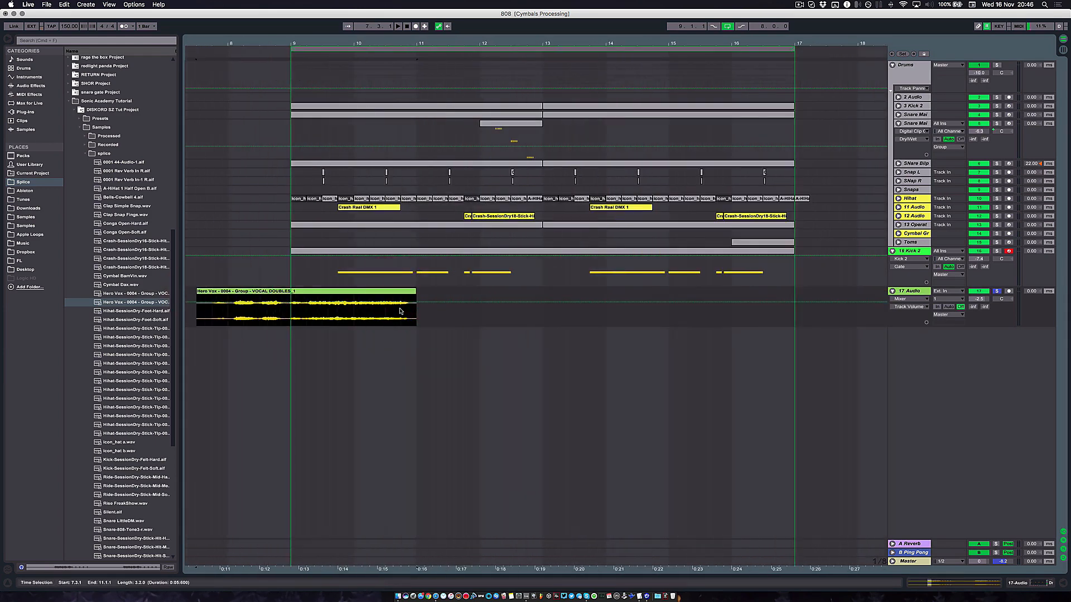
scroll(392, 312, "left", 1)
mouse_move(296, 292)
left_mouse_down()
mouse_move(299, 301)
mouse_move(282, 294)
left_mouse_up()
scroll(325, 299, "left", 1)
scroll(325, 298, "left", 3)
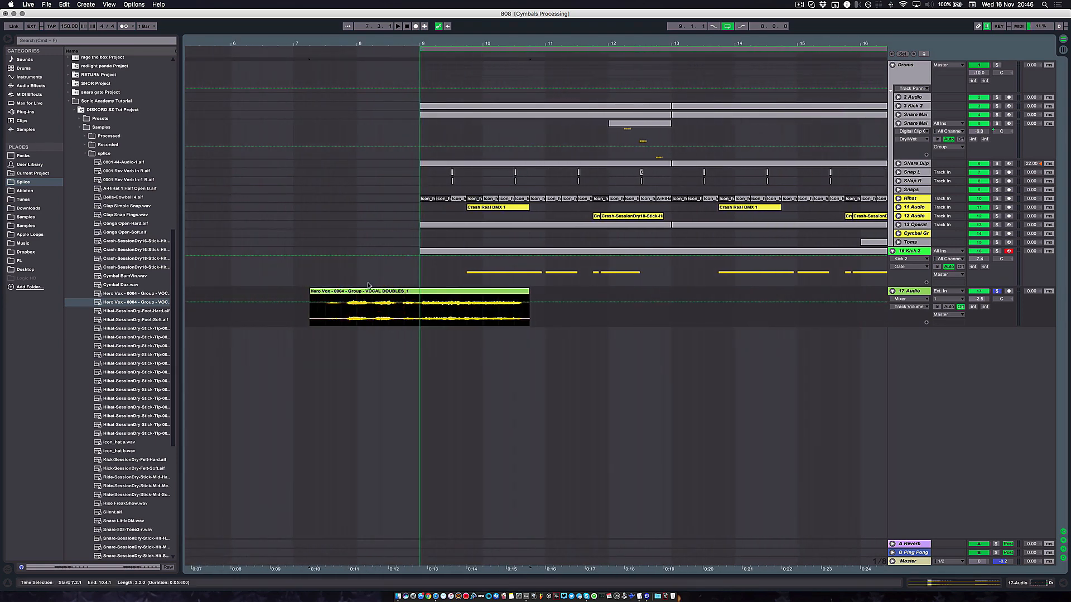
Set the loop from bar 7 to bar 11 and enable Warp on the opening vocal clip
left_click(294, 49)
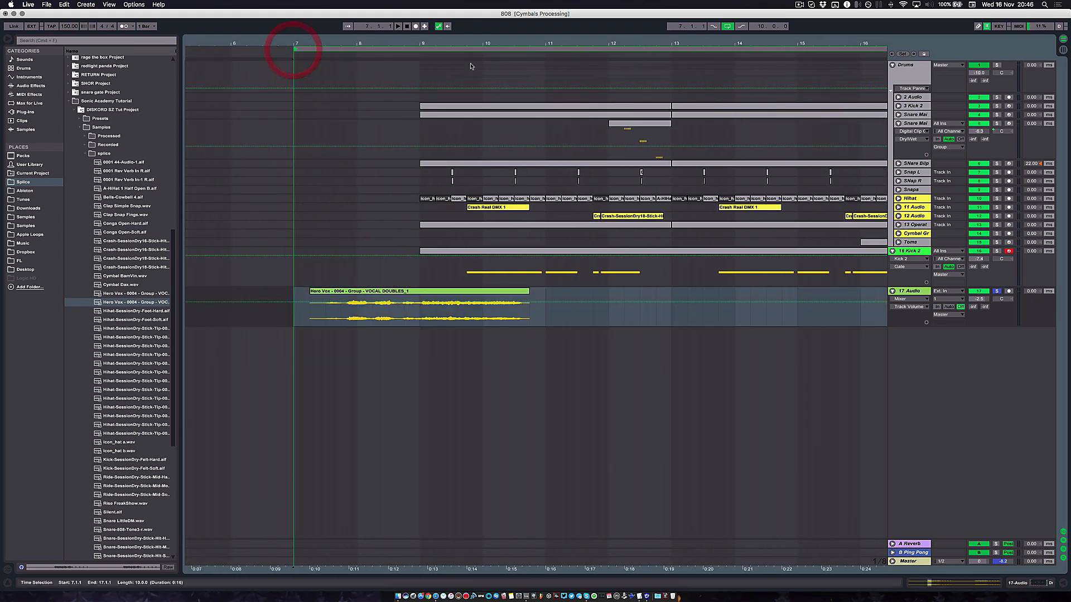
left_click(544, 48)
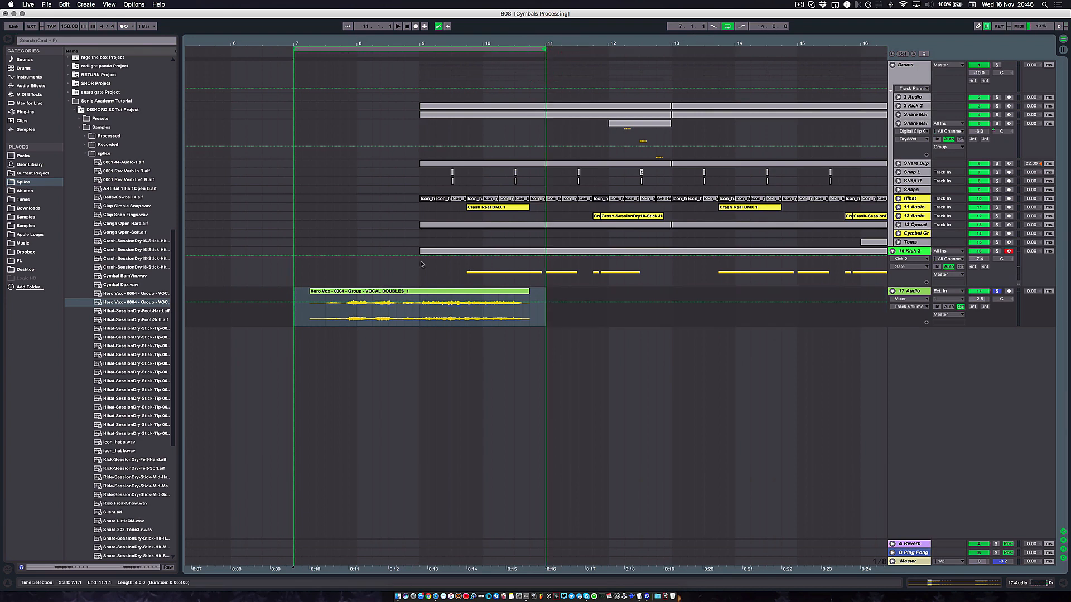
left_click(394, 292)
double_click(372, 292)
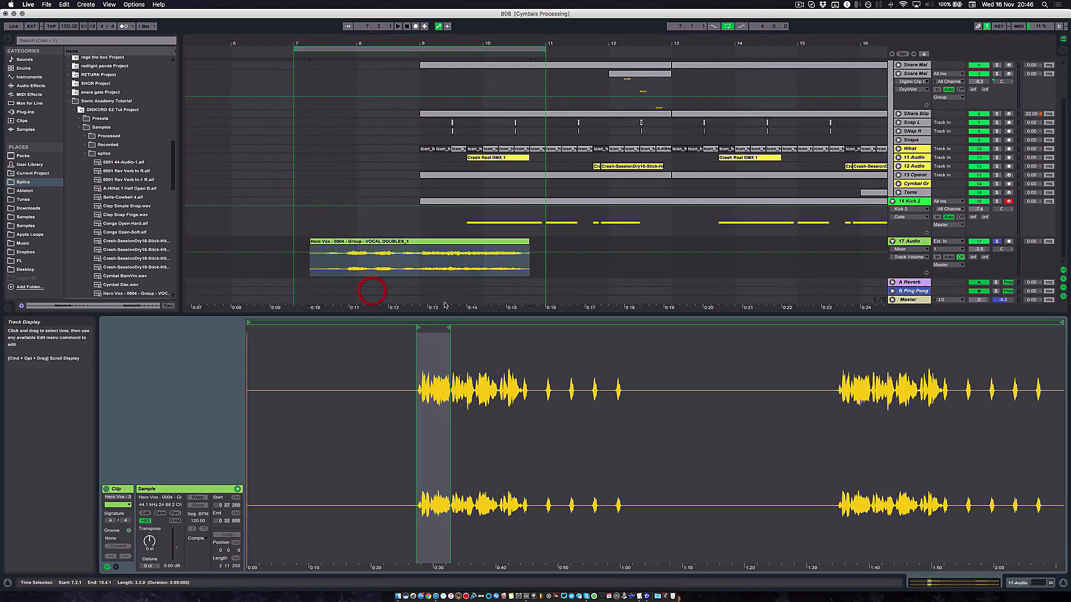
left_click(198, 497)
key("space")
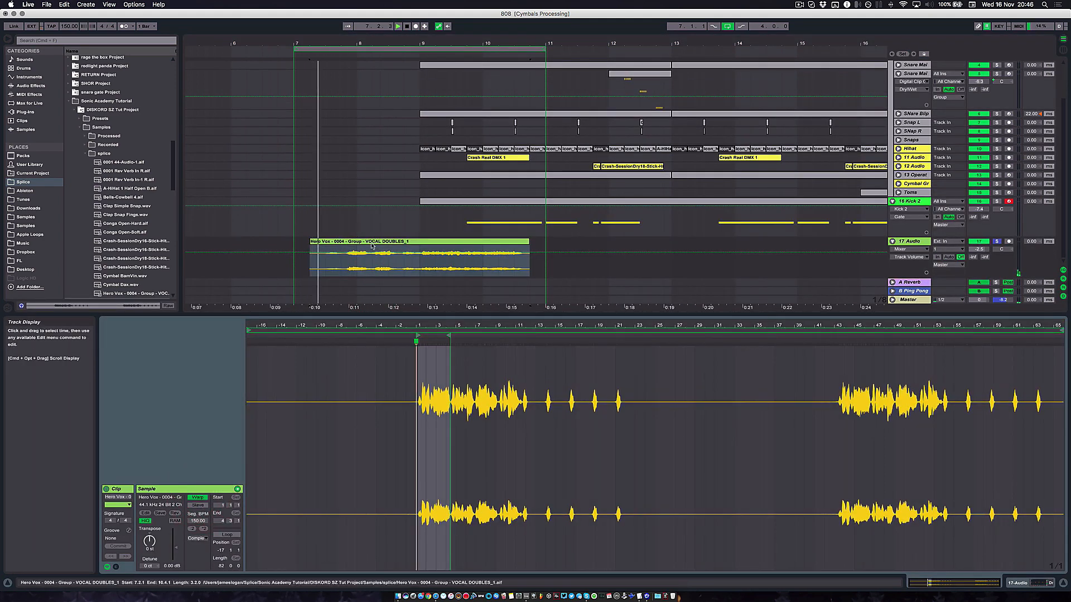
Turn on the metronome, turn off the computer MIDI keyboard and play the vocal phrase against the click
left_click(366, 243)
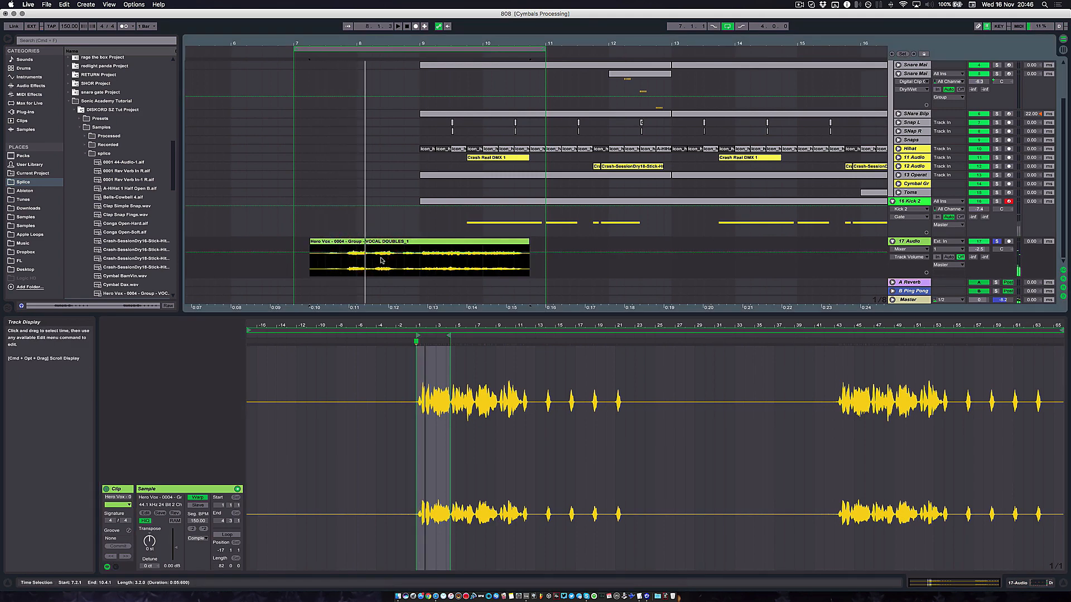
left_click(124, 26)
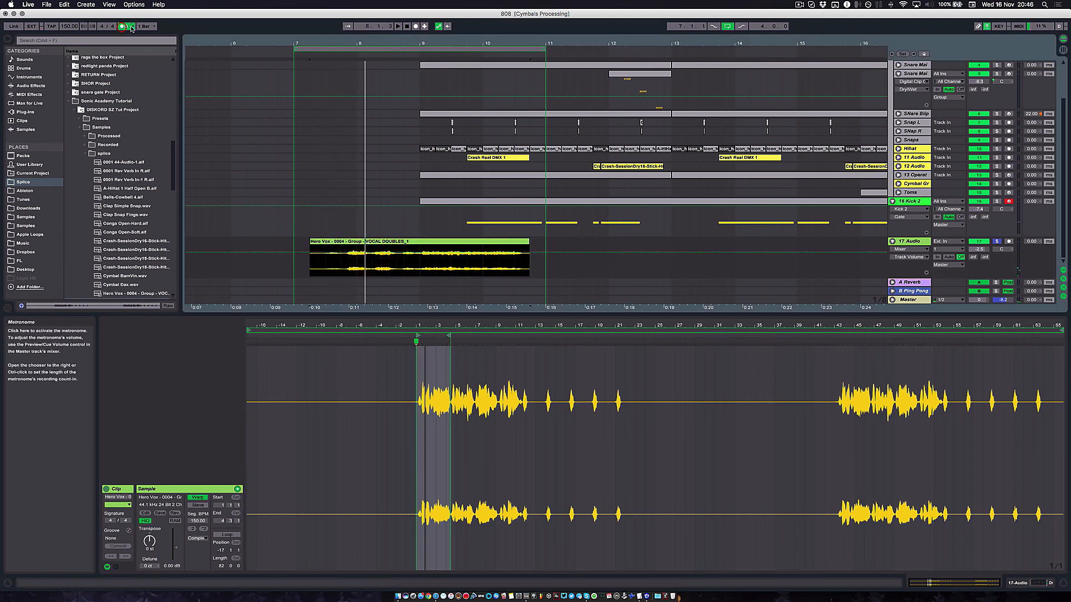
left_click(987, 27)
key("space")
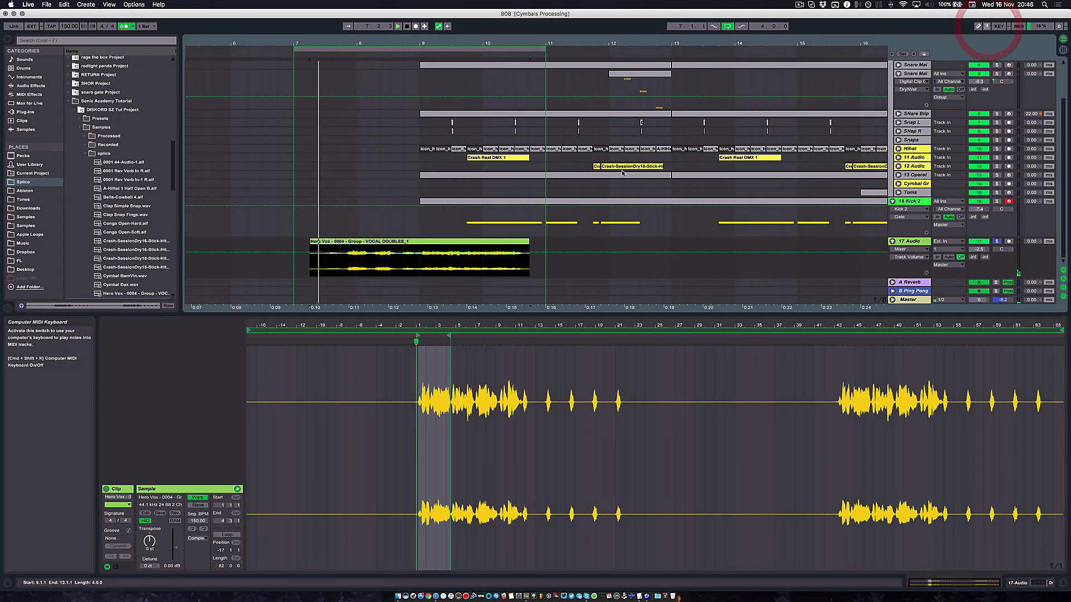
key("space")
Nudge the vocal clip earlier to start at 7.1.4 and audition its timing against the metronome
left_click(368, 244)
key("space")
left_click_drag(315, 43, 315, 81)
key("space")
key("space")
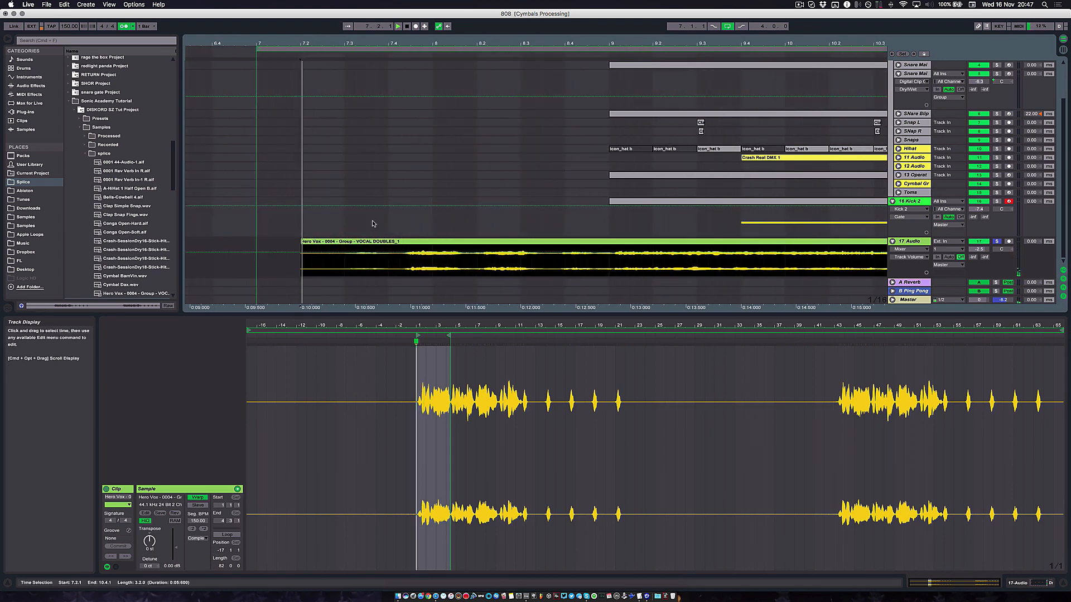
key("space")
left_click_drag(368, 243, 359, 242)
key("space")
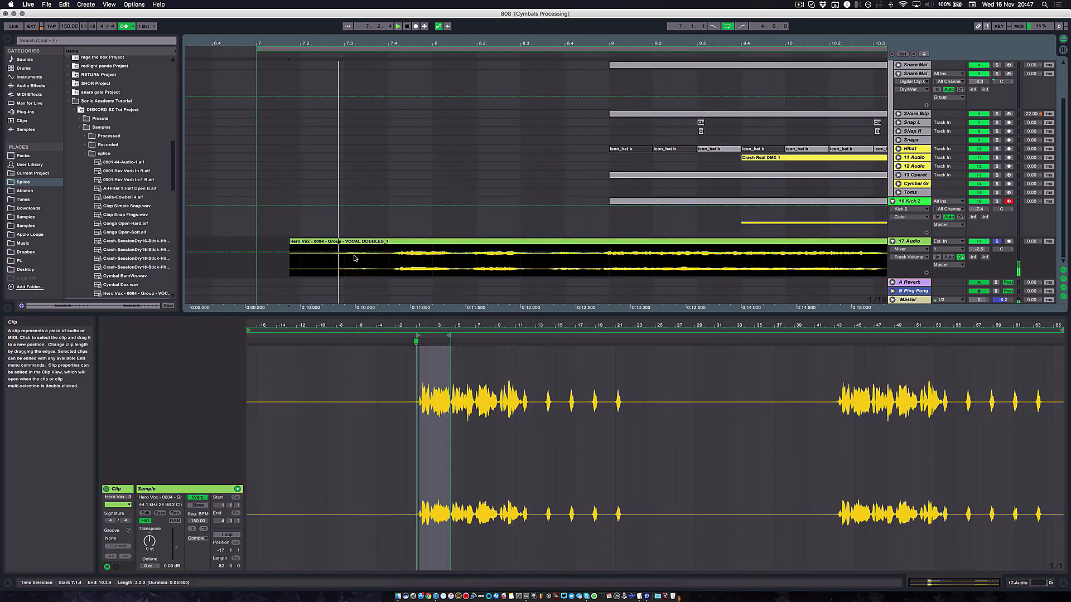
key("space")
Lower the vocal clip's segment BPM to 135.00 while auditioning it against the metronome
left_click_drag(420, 325, 421, 371)
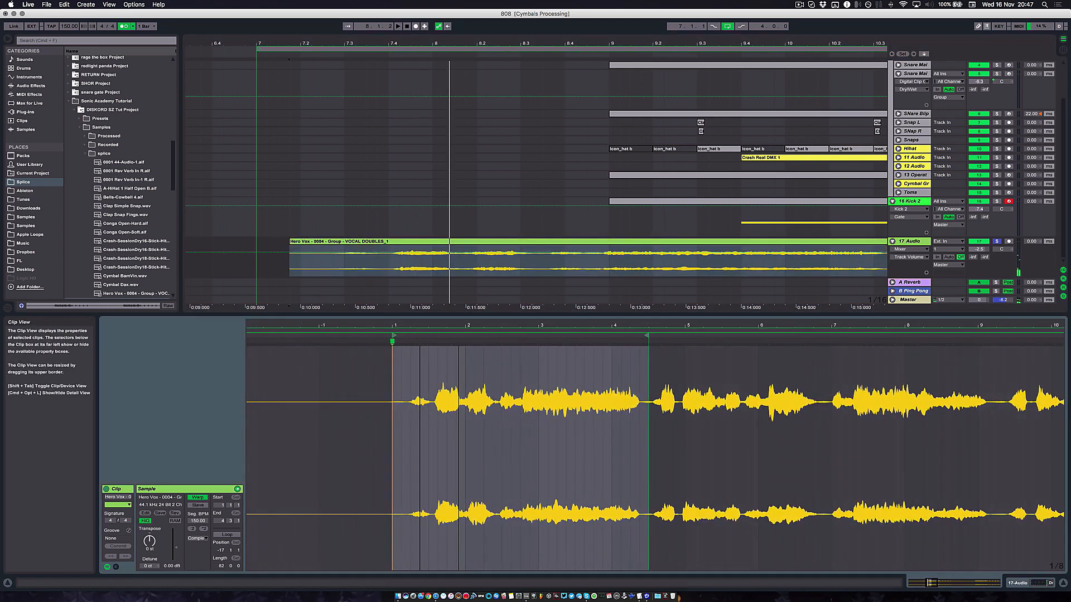
key("space")
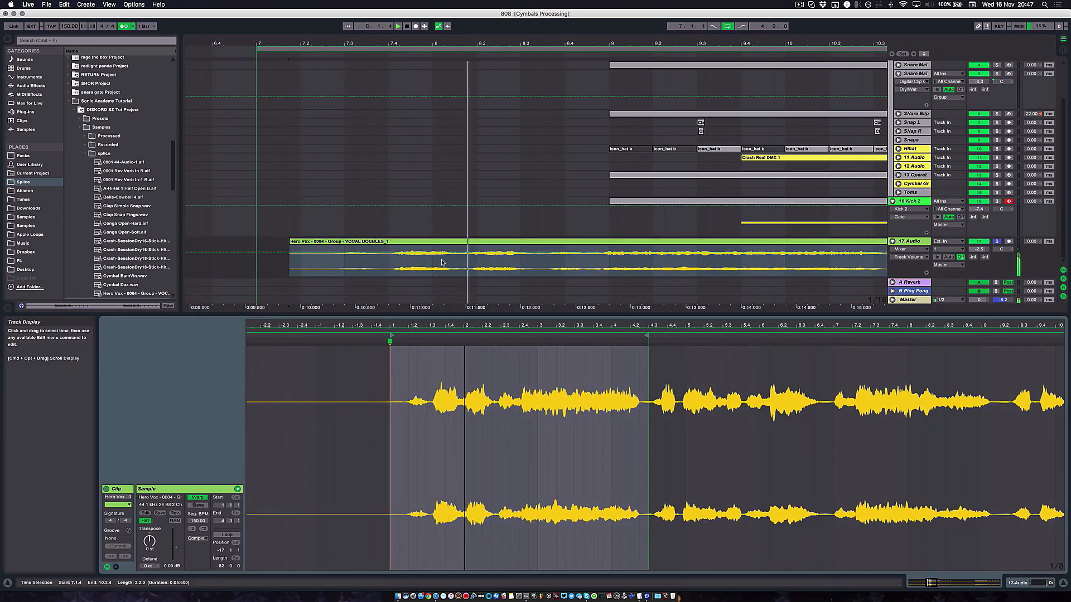
key("space")
key("space")
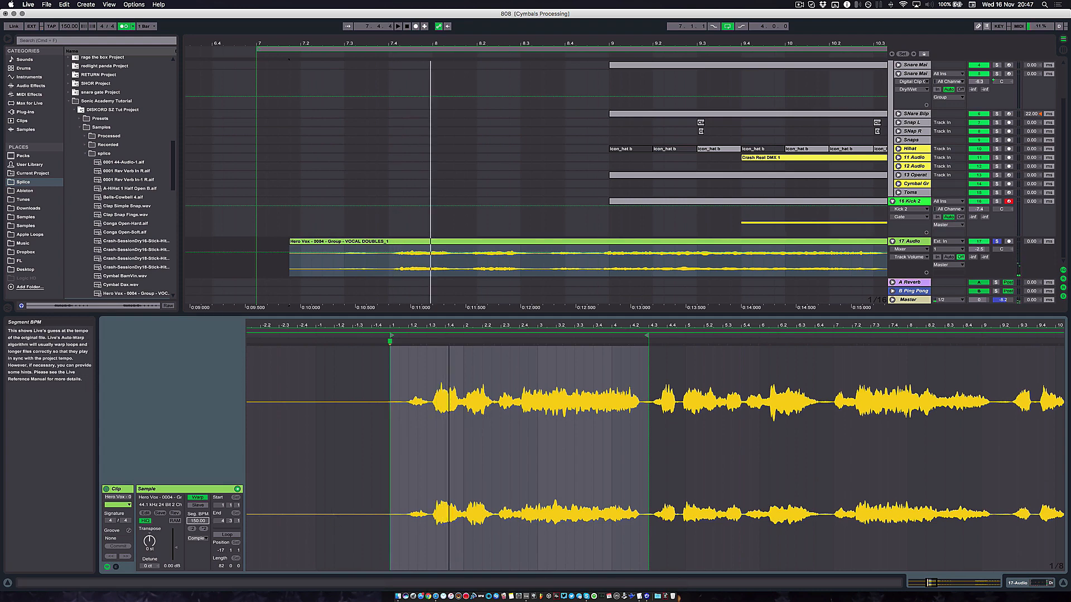
mouse_move(193, 521)
left_mouse_down()
mouse_move(193, 535)
mouse_move(193, 523)
left_mouse_up()
key("space")
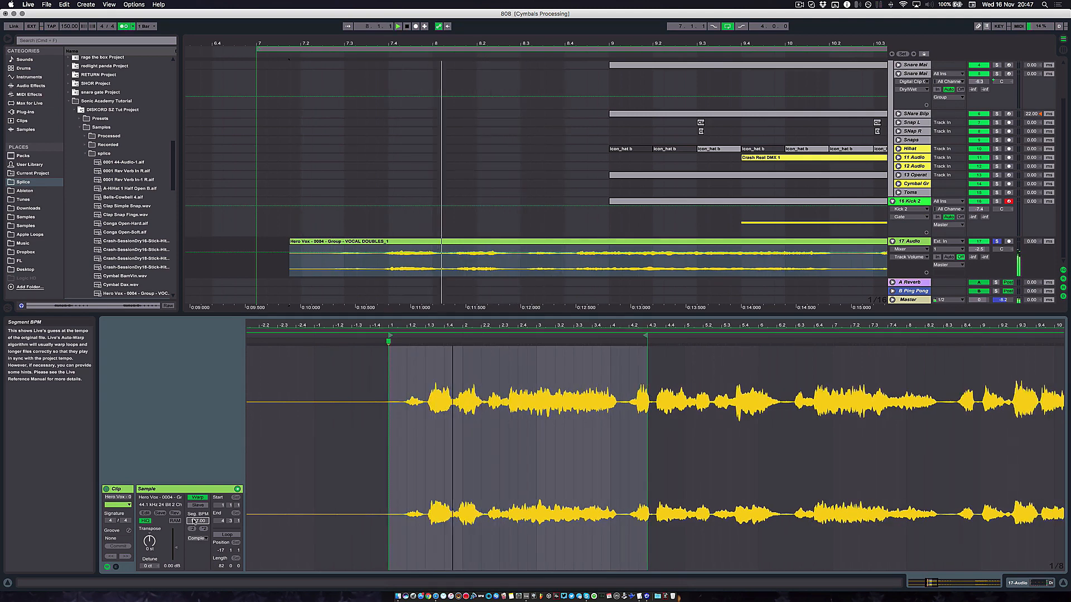
left_click_drag(193, 521, 194, 529)
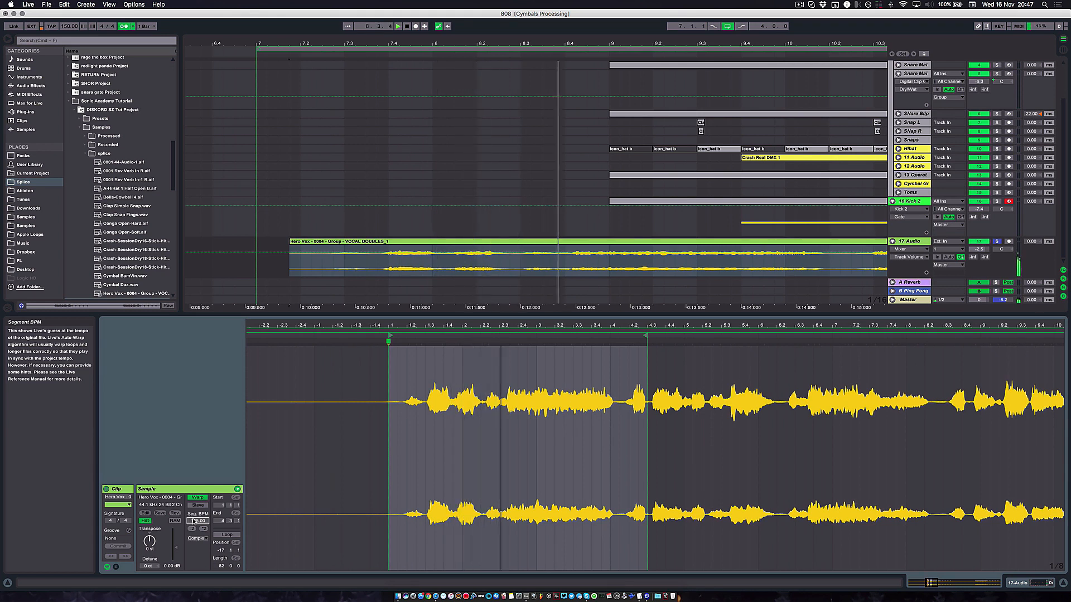
key("space")
key("space")
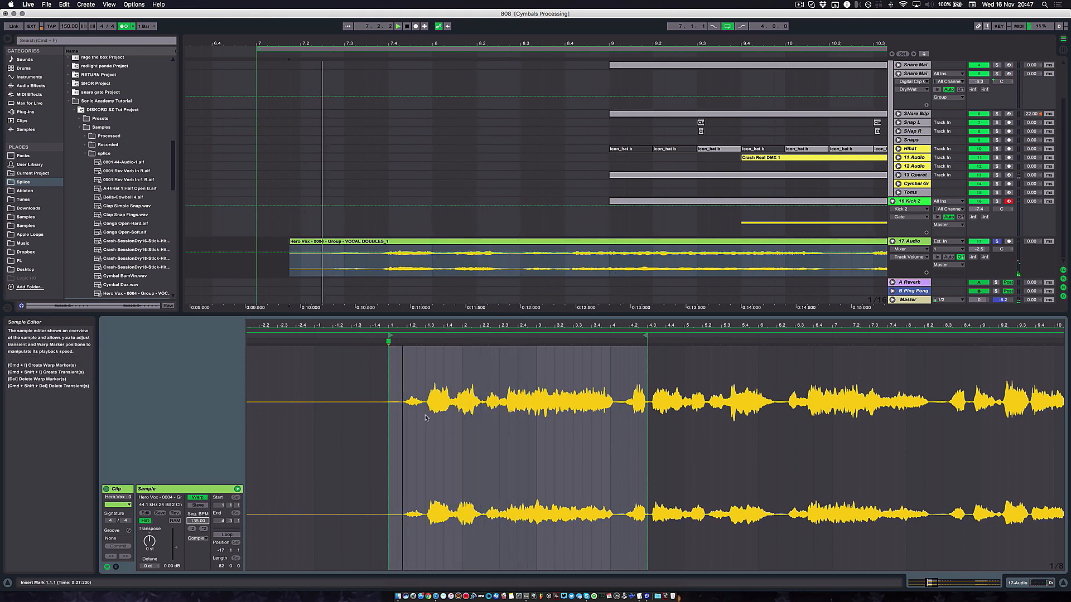
key("space")
Move the warped vocal clip one beat later so it starts at 7.2.4
left_click(568, 262)
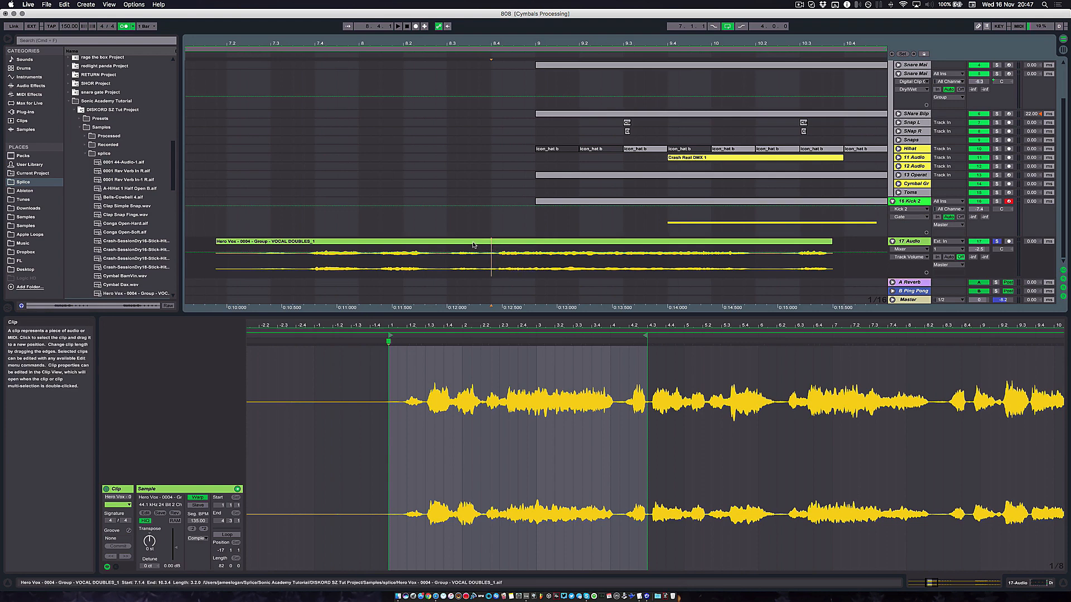
left_click_drag(501, 240, 550, 241)
left_click(315, 258)
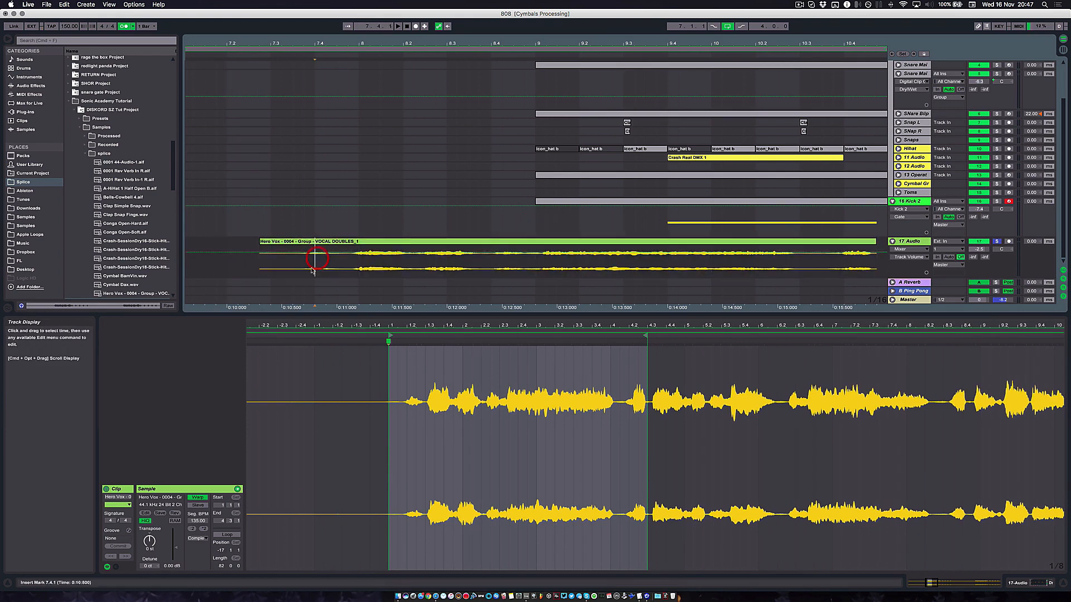
left_click(261, 265)
scroll(261, 265, "down", 3)
scroll(274, 264, "up", 1)
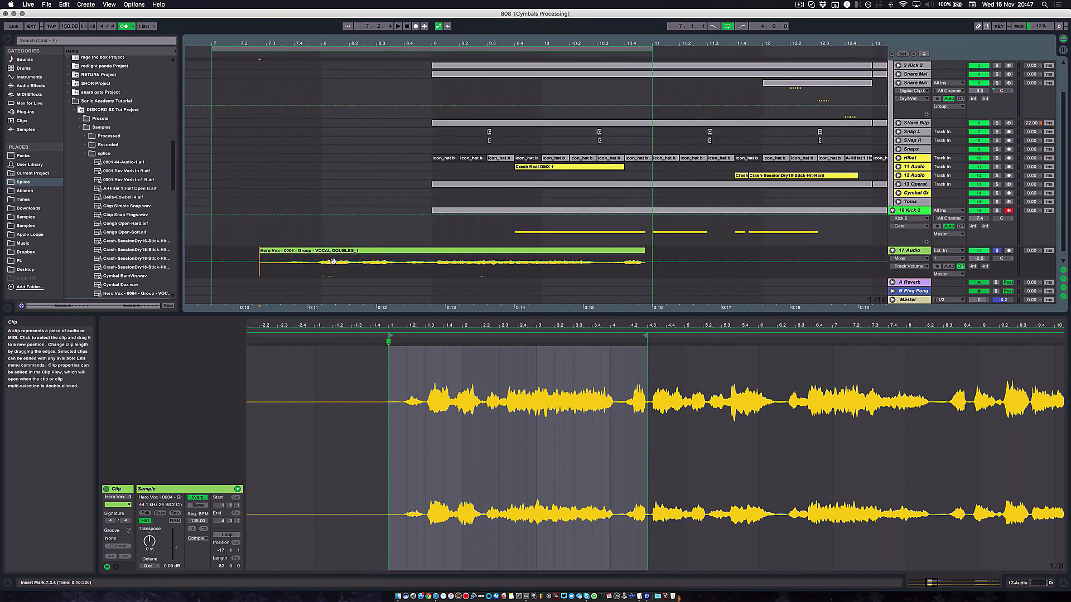
scroll(245, 272, "down", 1)
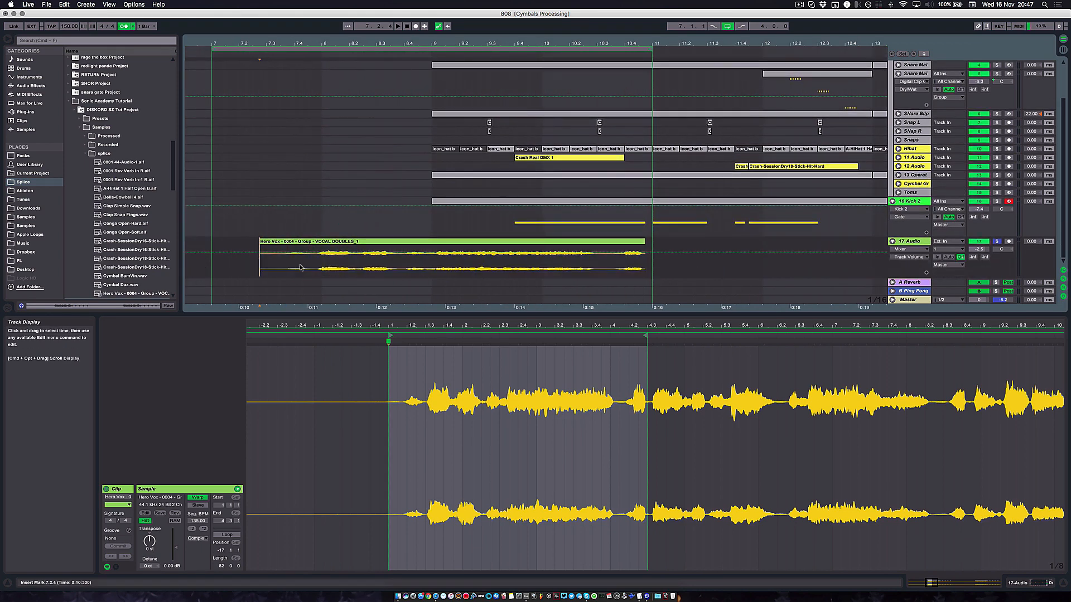
Take the 17 Audio track out of solo during playback from bar 7 to hear the vocal with the drums
left_click(234, 263)
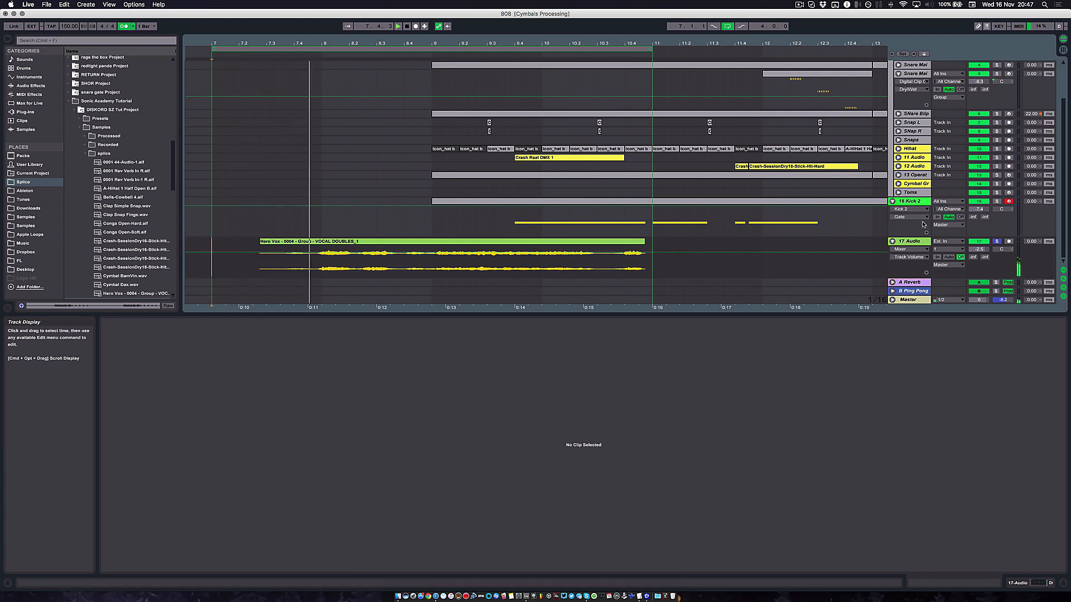
left_click(997, 241)
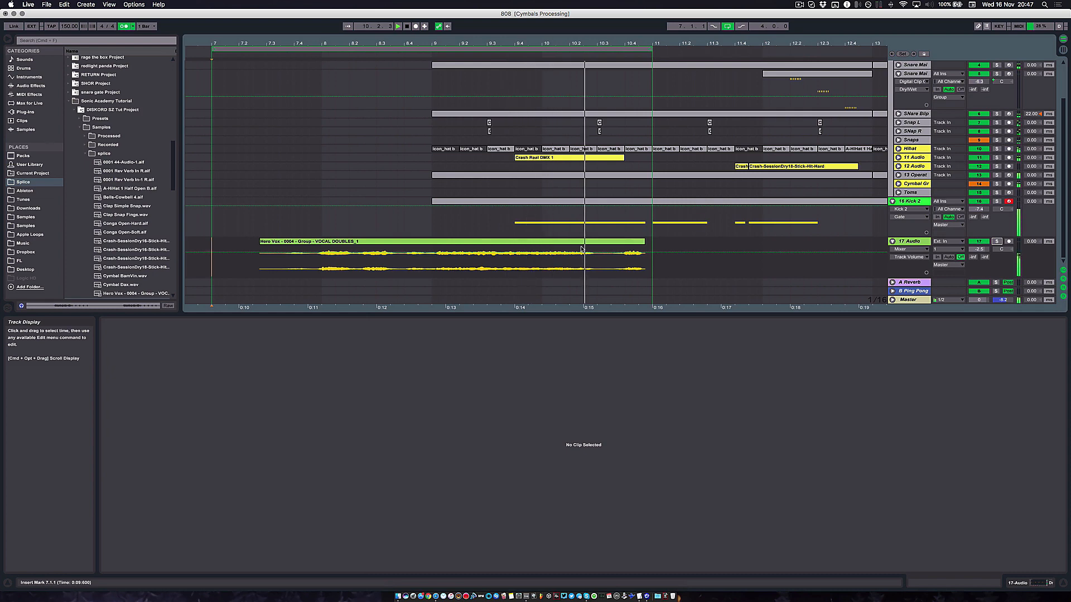
left_click(518, 243)
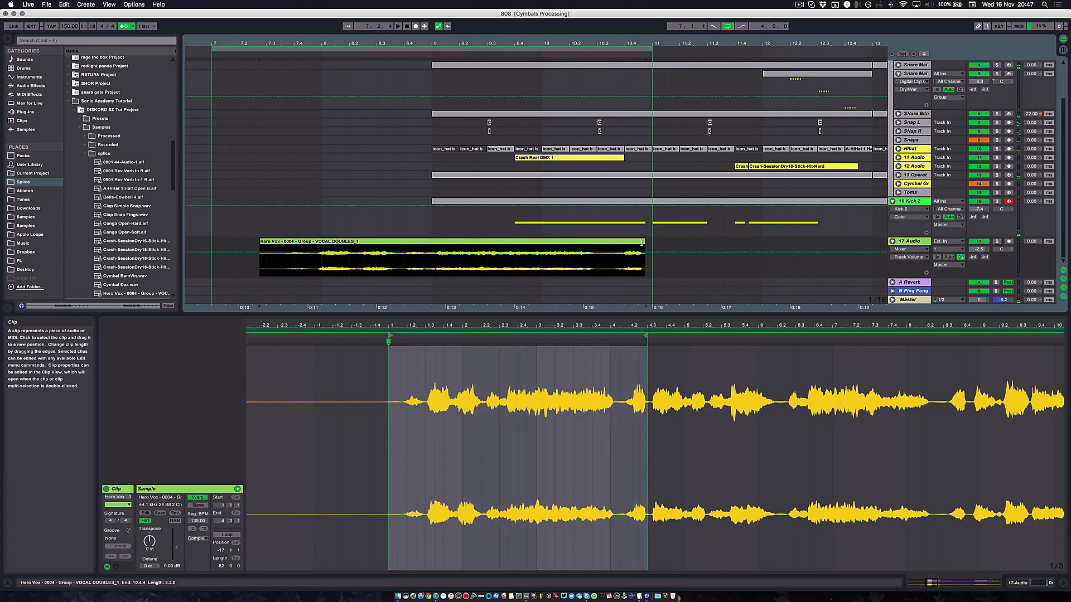
Trim the end of the vocal clip back to 10.3.3
left_click_drag(645, 243, 599, 243)
left_click(418, 241)
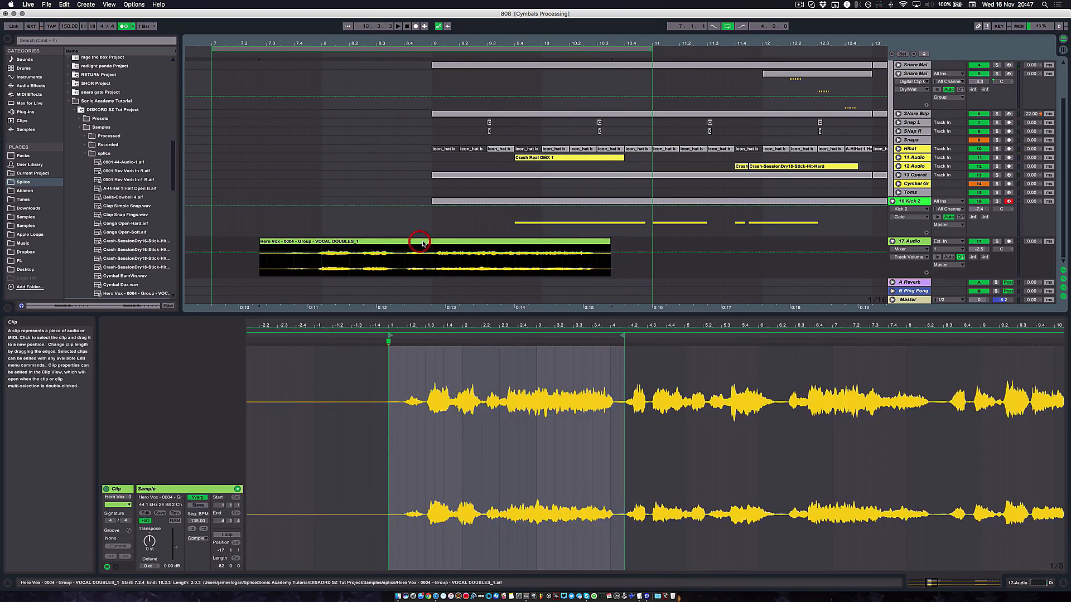
Try splitting the vocal clip at 9.1.1 and audition its second part
left_click(433, 262)
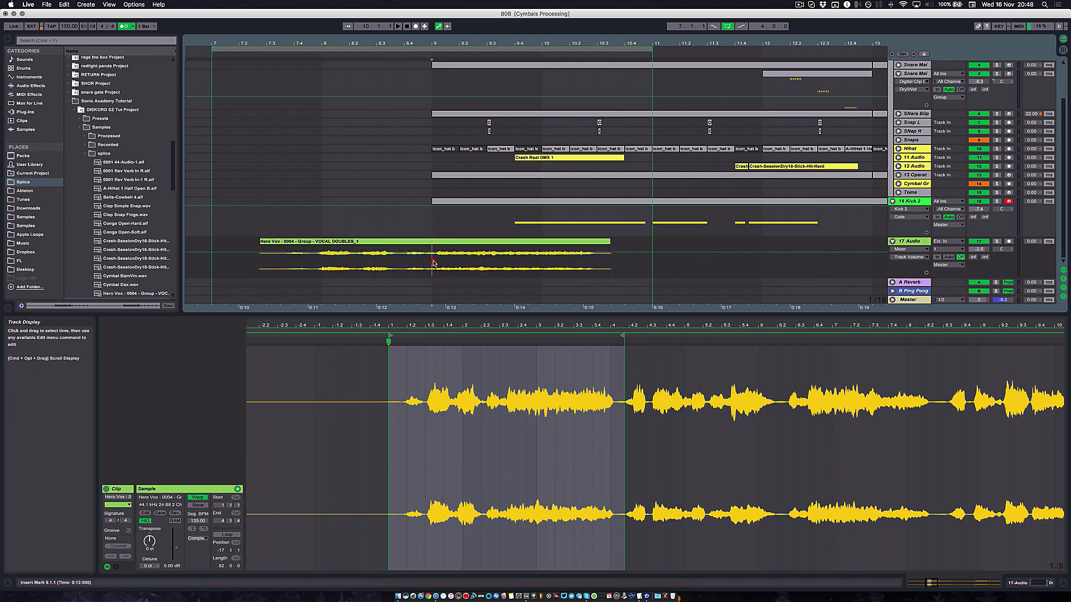
key("super+e")
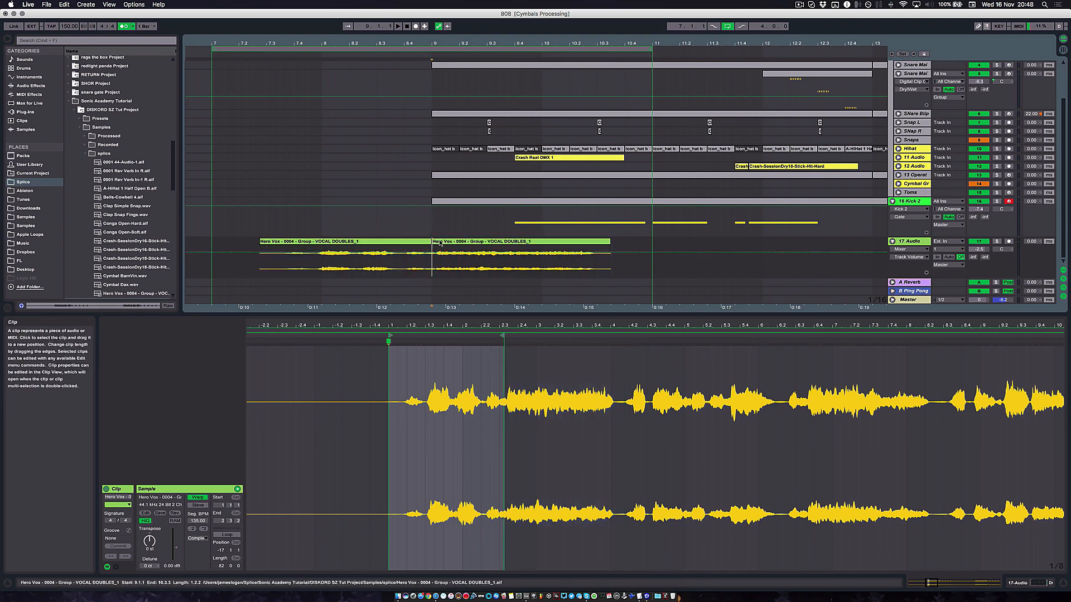
left_click(440, 241)
key("space")
key("space")
key("space")
Solo the 17 Audio track and replay the vocal from 9.1.1
left_click(998, 242)
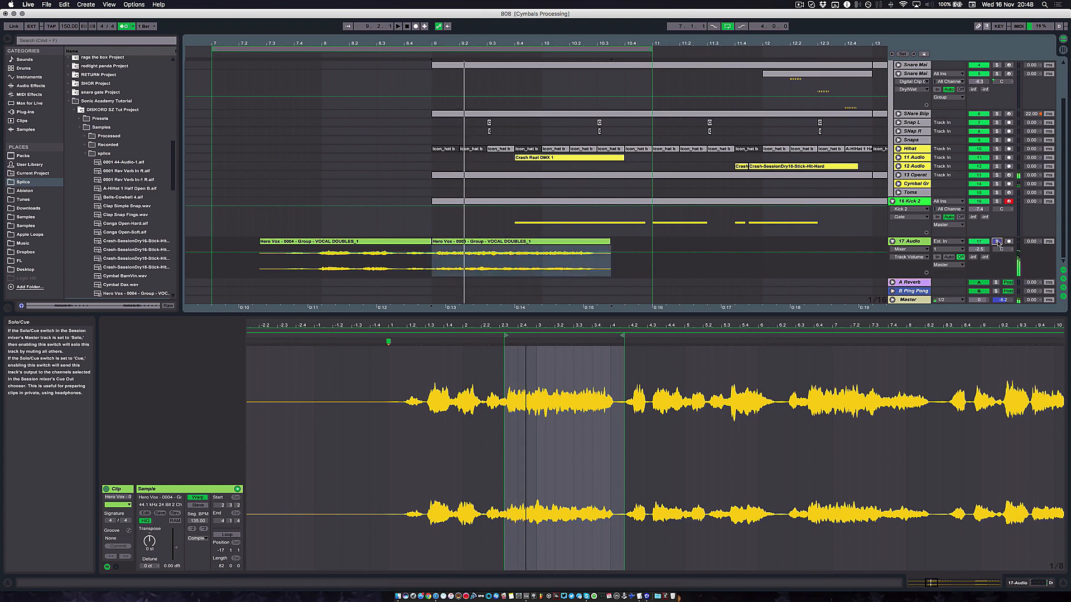
key("space")
key("space")
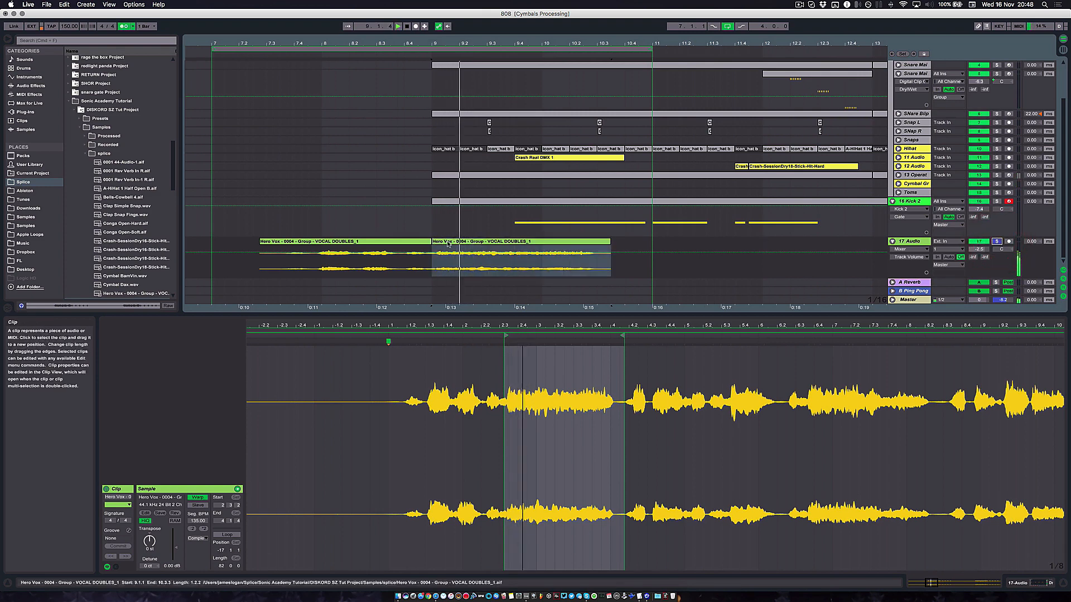
key("space")
Undo the clip split, move the whole vocal clip a sixteenth earlier to 7.2.3 and audition it from 9.1.1
key("super+z")
scroll(427, 66, "up", 3)
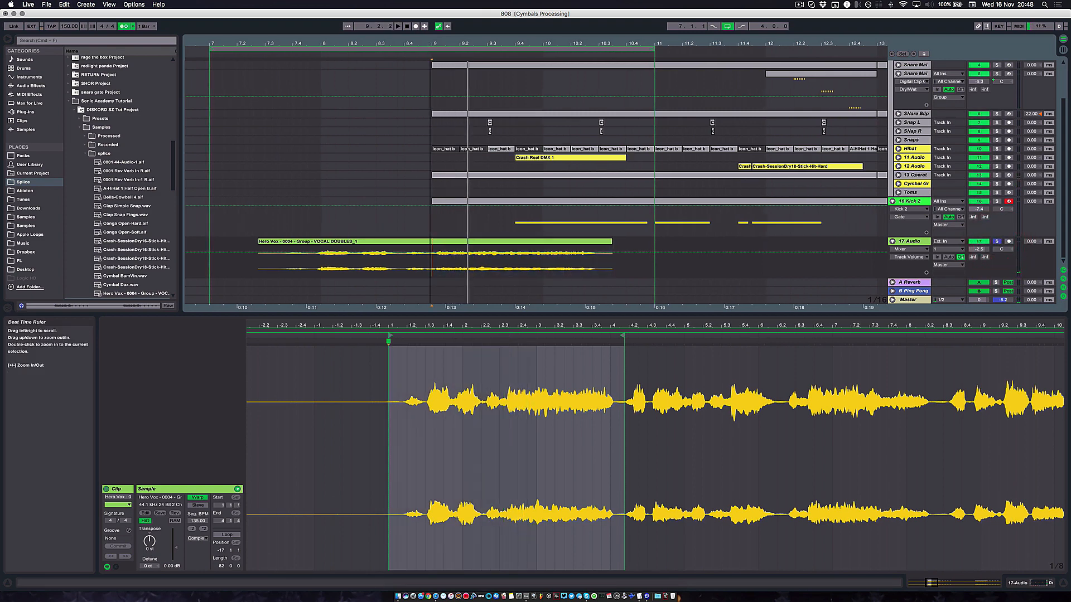
left_click_drag(461, 245, 451, 243)
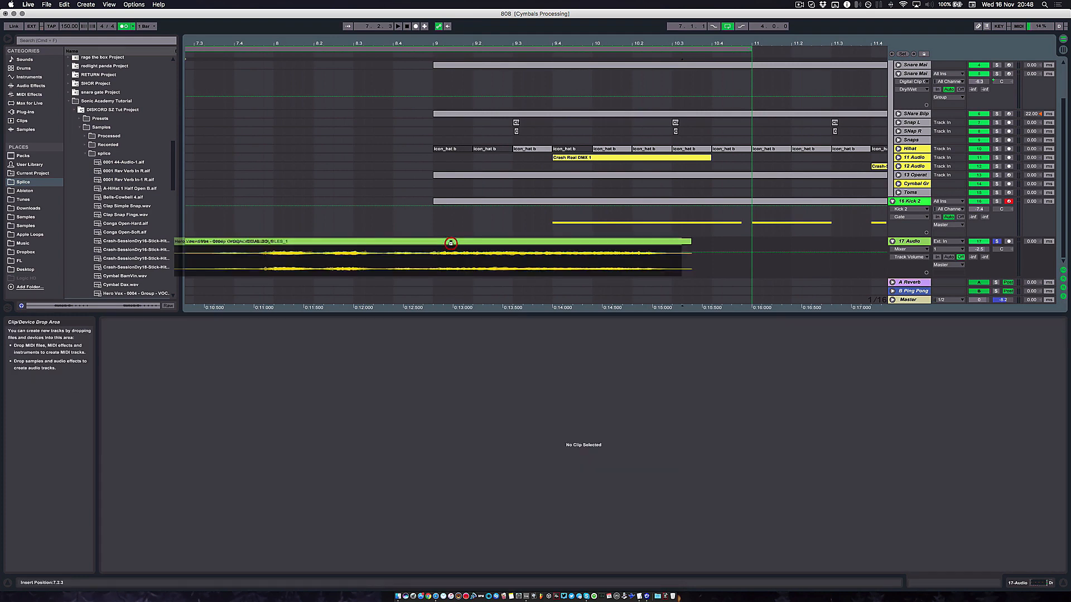
key("space")
left_click(429, 262)
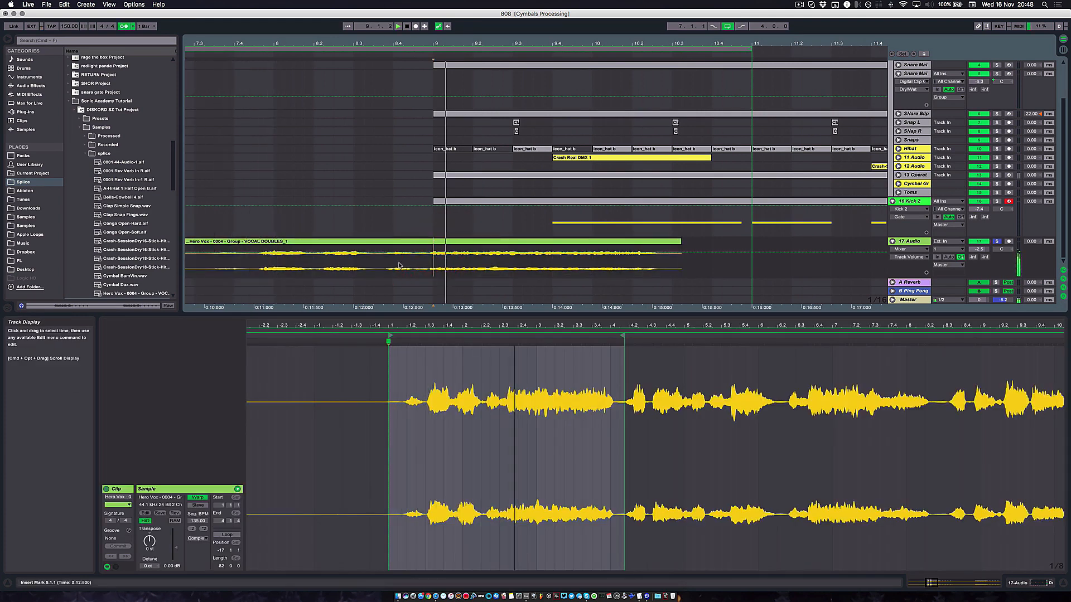
Trim the start of the vocal clip to 7.3.2 and audition the shortened phrase
scroll(393, 266, "left", 5)
left_click(382, 265)
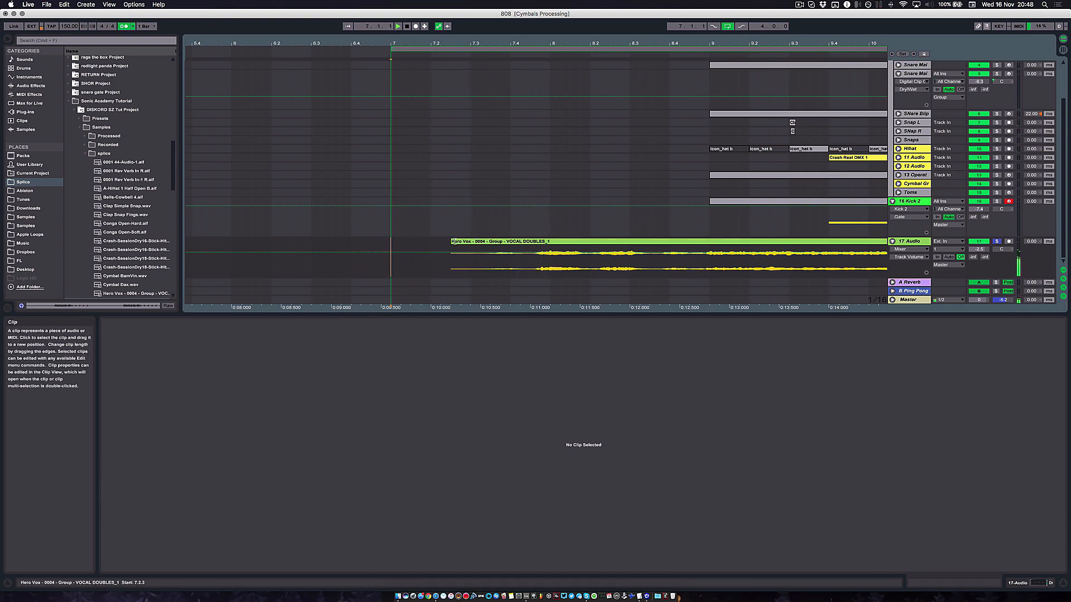
left_click_drag(453, 244, 479, 241)
key("space")
left_click_drag(416, 368, 416, 424)
left_click(333, 430)
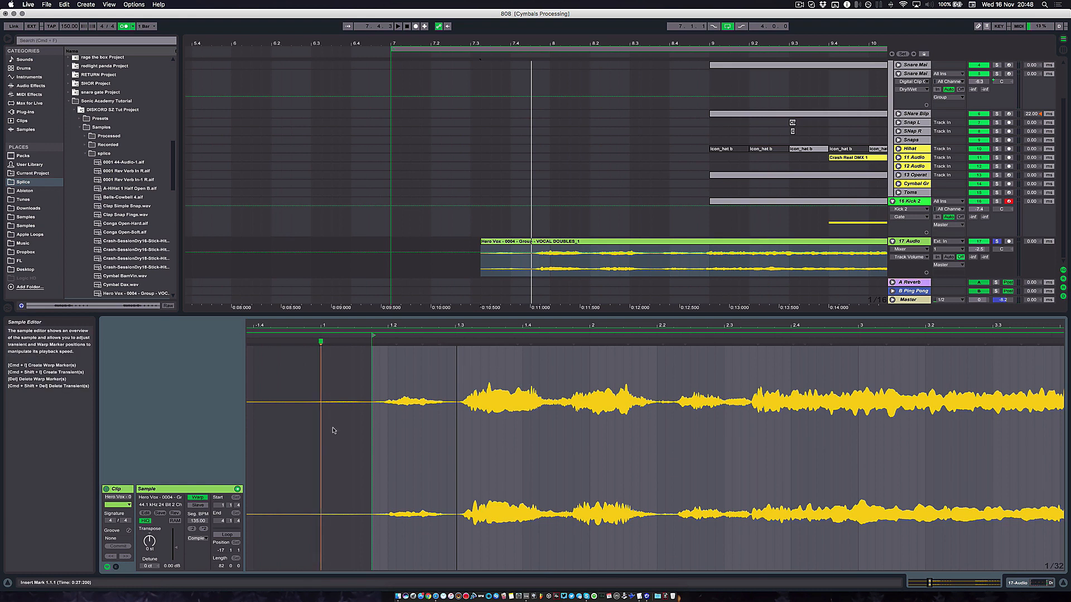
key("space")
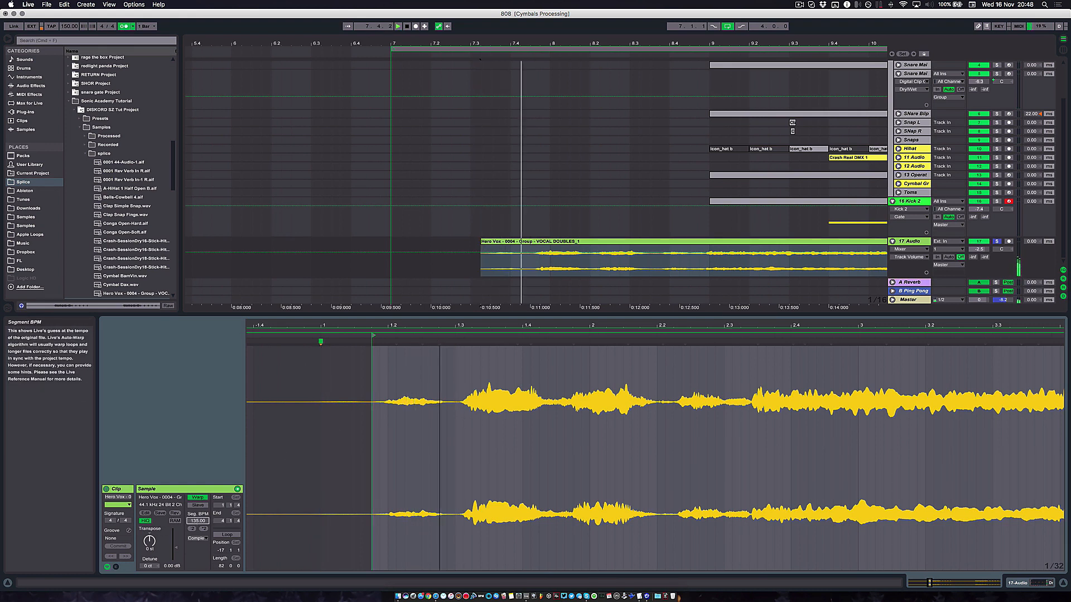
Raise the vocal clip's segment BPM to 137.00 and audition the result
left_click_drag(198, 521, 198, 524)
key("space")
key("space")
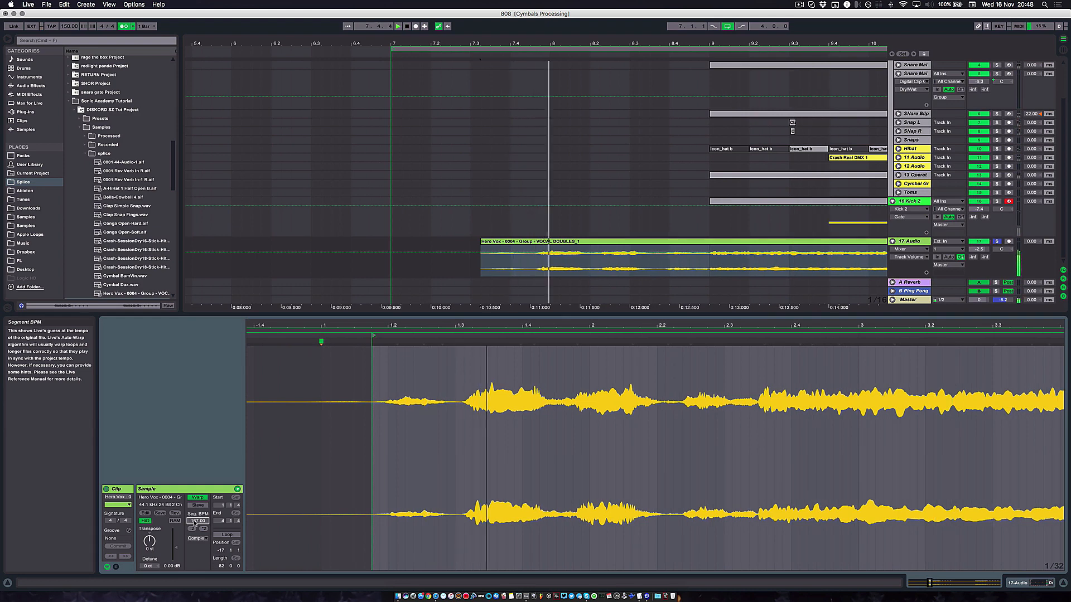
key("space")
key("space")
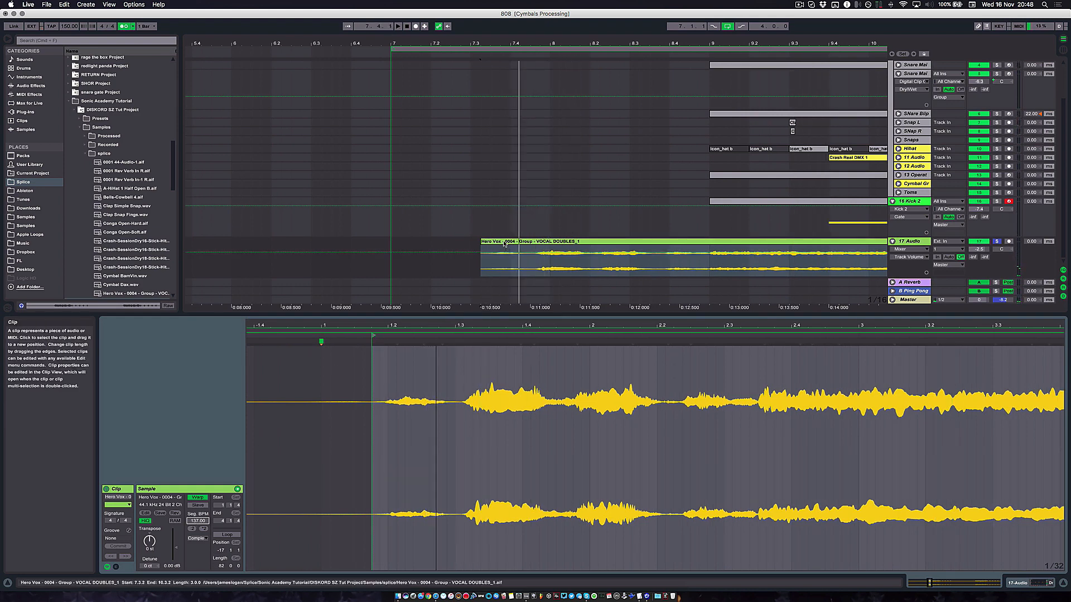
Move the vocal clip a sixteenth later to 7.3.3 and set its segment BPM to 132.00 while playing from bar 7
left_click_drag(504, 244, 510, 244)
left_click(393, 265)
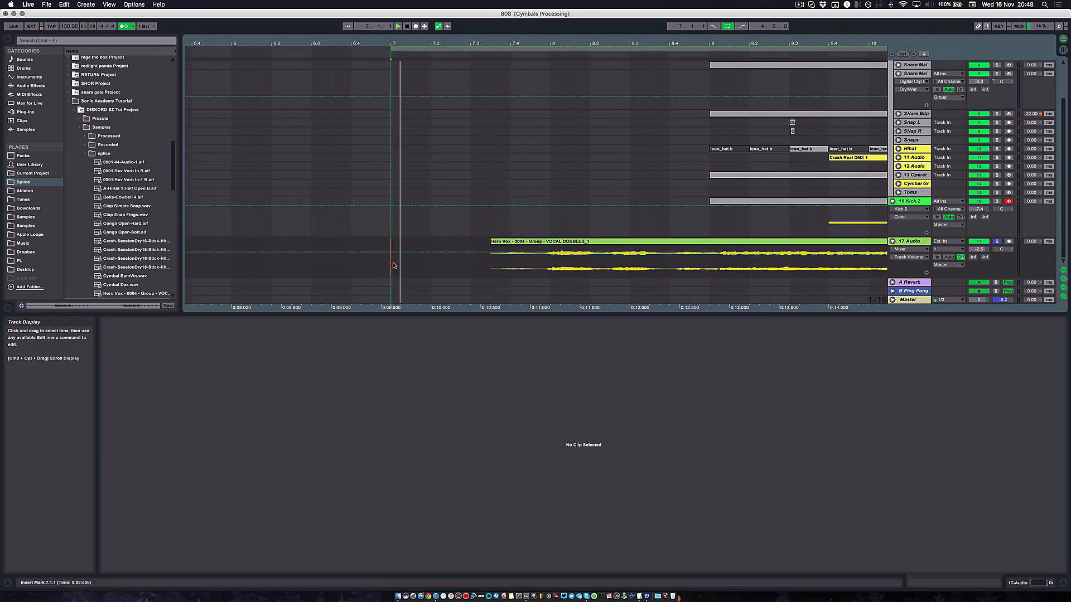
left_click(536, 243)
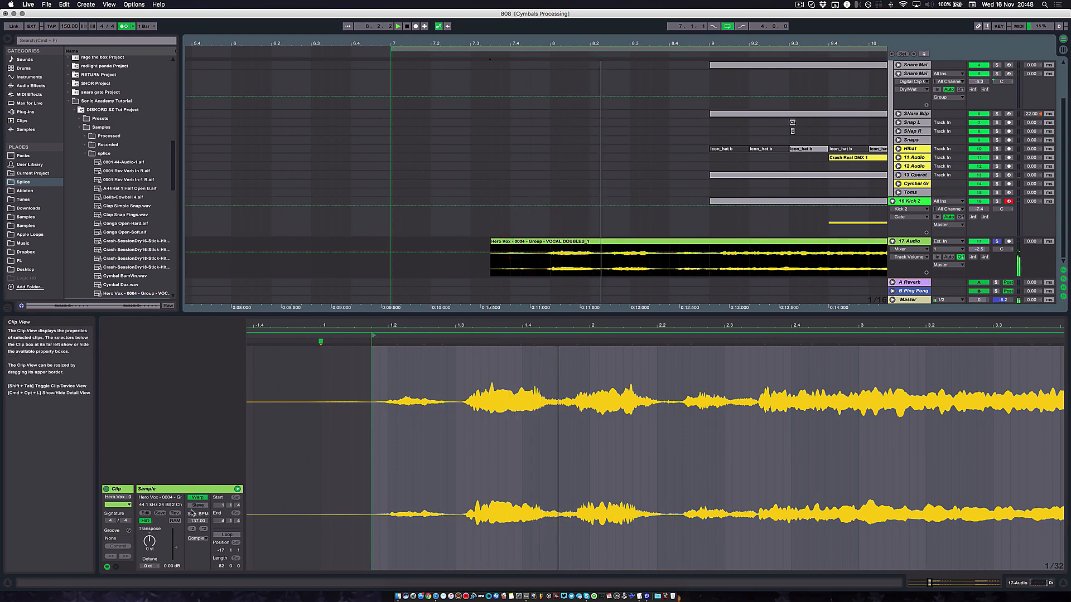
left_click_drag(194, 522, 193, 526)
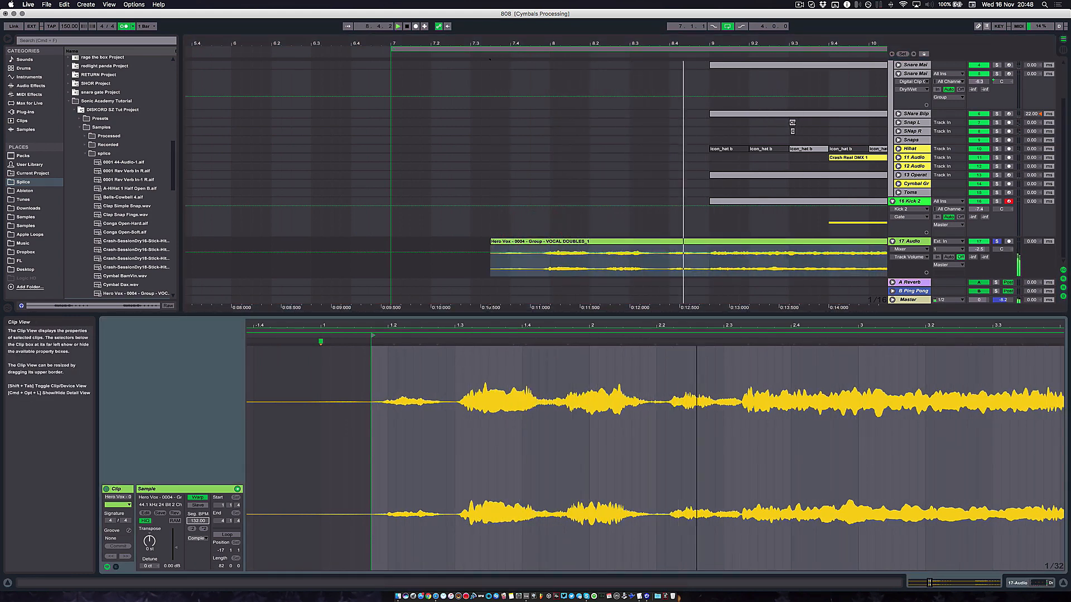
Split the vocal clip at 9.1.1 and select its second part
left_click(709, 267)
scroll(714, 267, "right", 5)
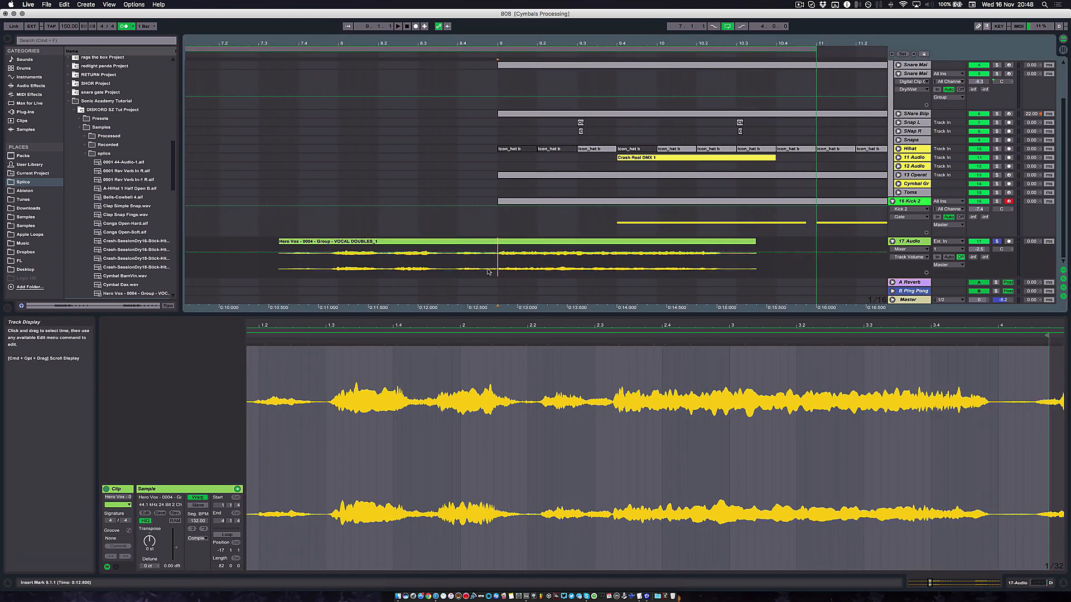
key("super+e")
left_click(509, 241)
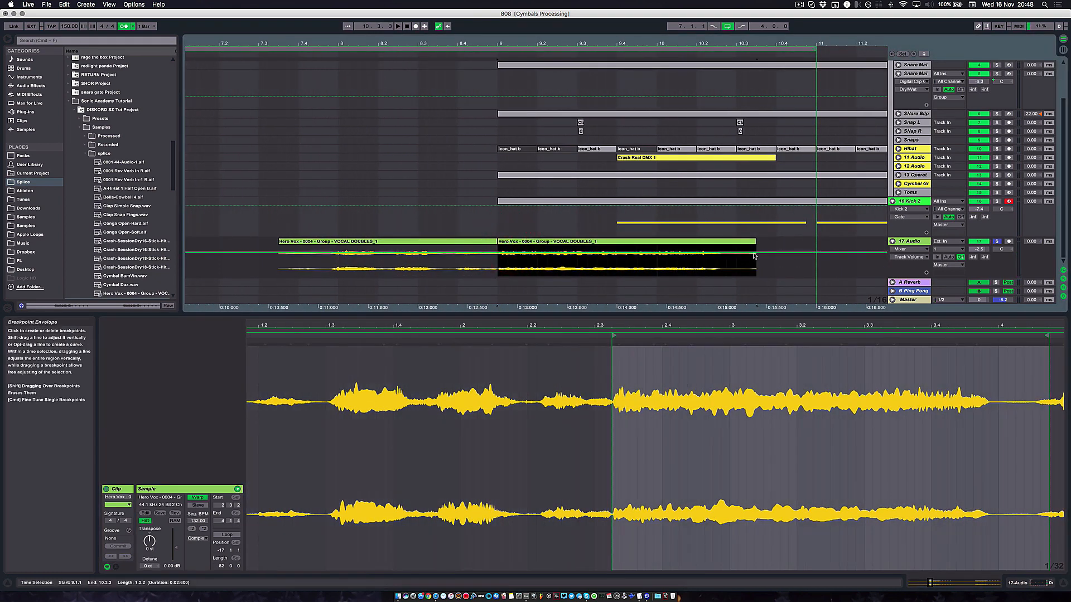
Insert a new MIDI track directly below the 17 Audio track
left_click(910, 241)
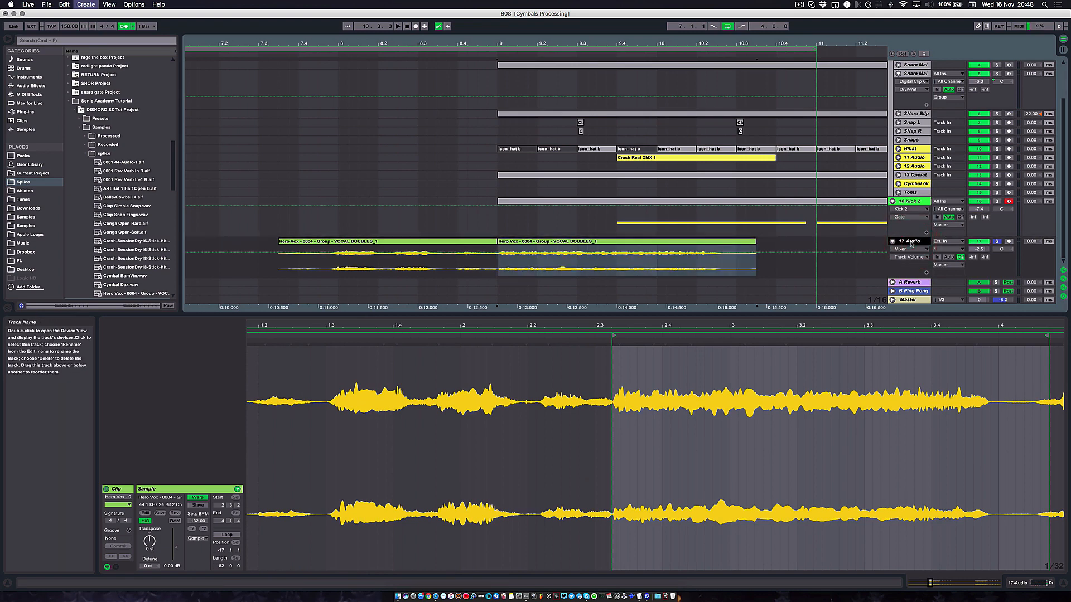
key("super+shift+t")
left_click(909, 240)
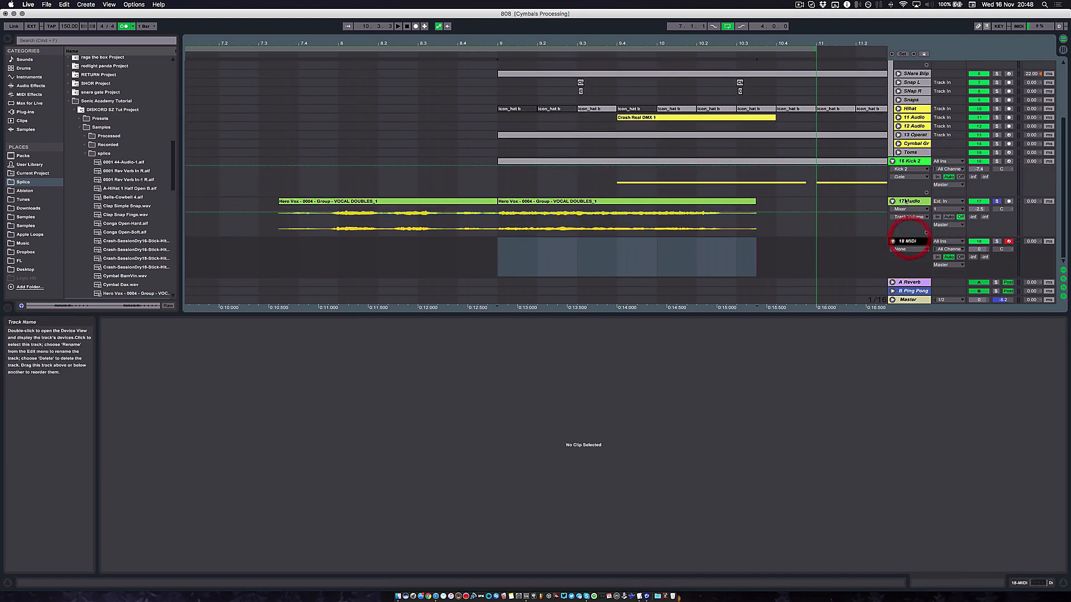
left_click(907, 202, "shift")
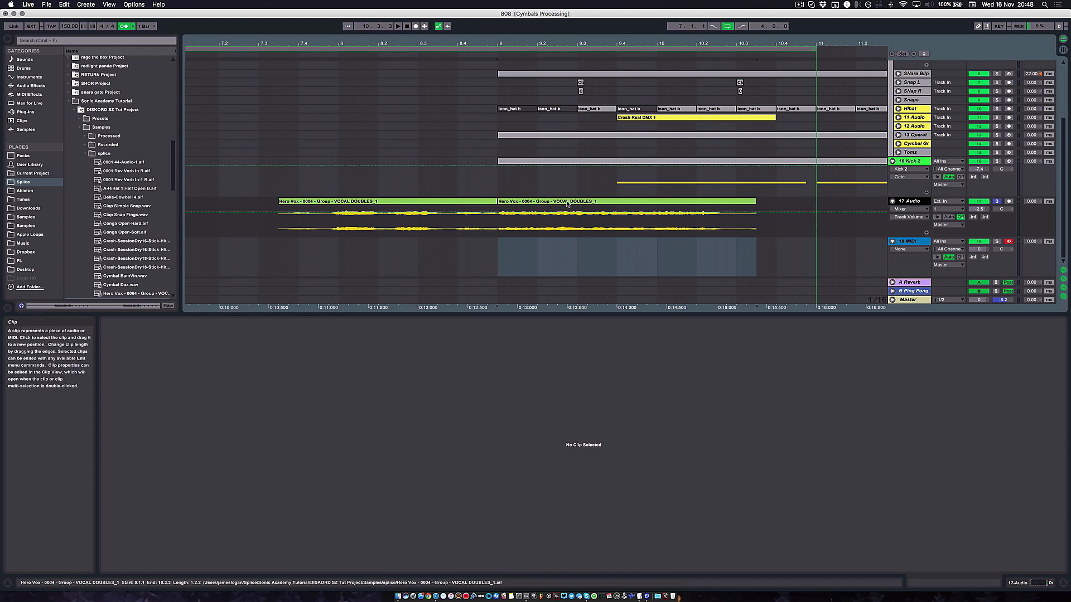
Load the second vocal clip's sample into Simpler on the new MIDI track
left_click(567, 205)
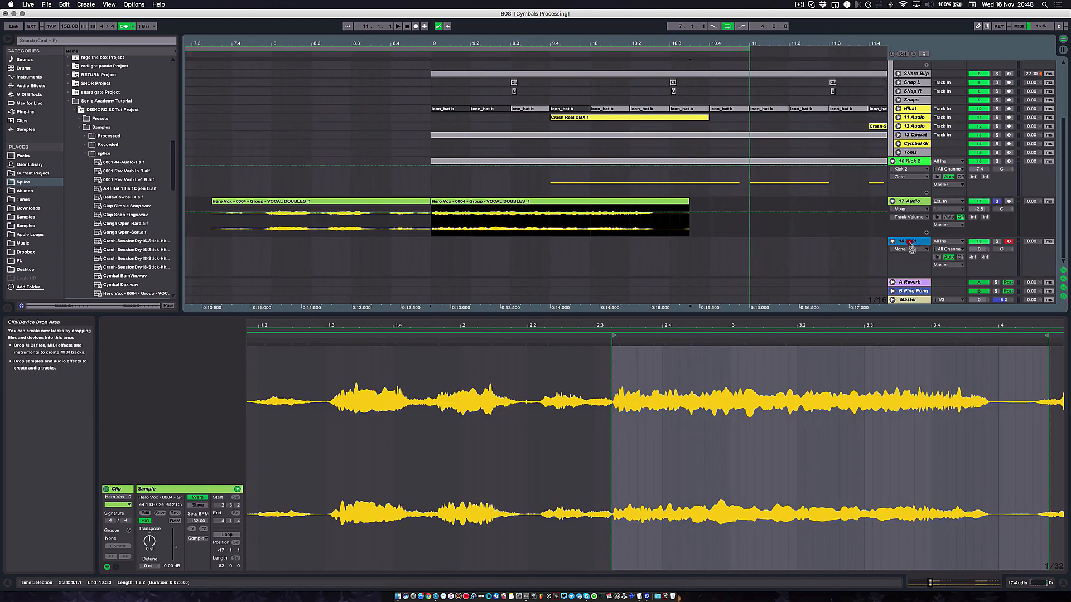
left_click_drag(909, 244, 122, 512)
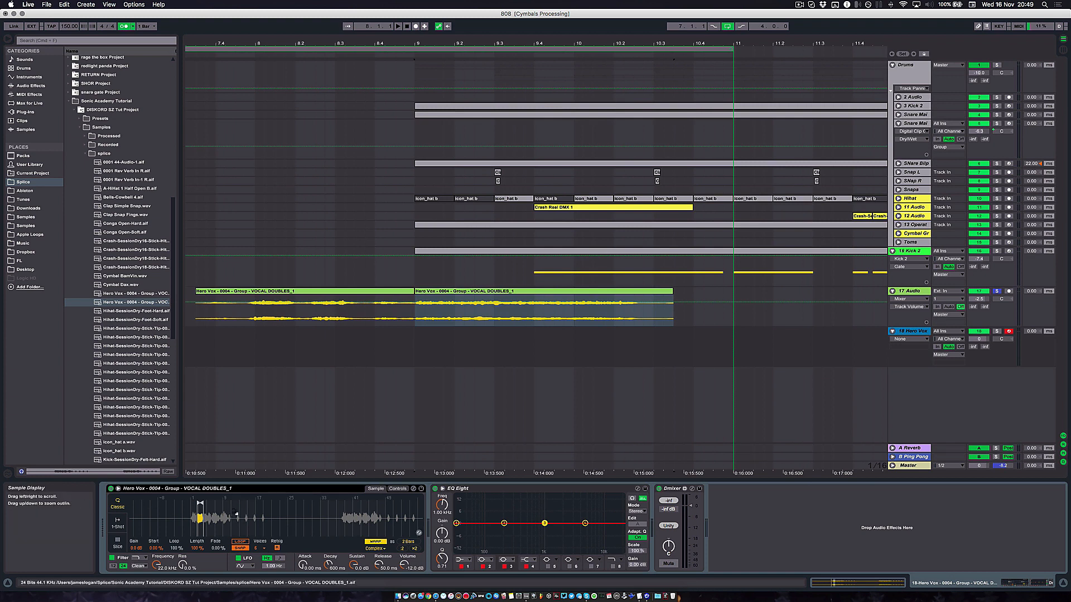
mouse_move(190, 515)
left_mouse_down()
mouse_move(194, 534)
mouse_move(247, 517)
mouse_move(241, 532)
left_mouse_up()
left_click(231, 487)
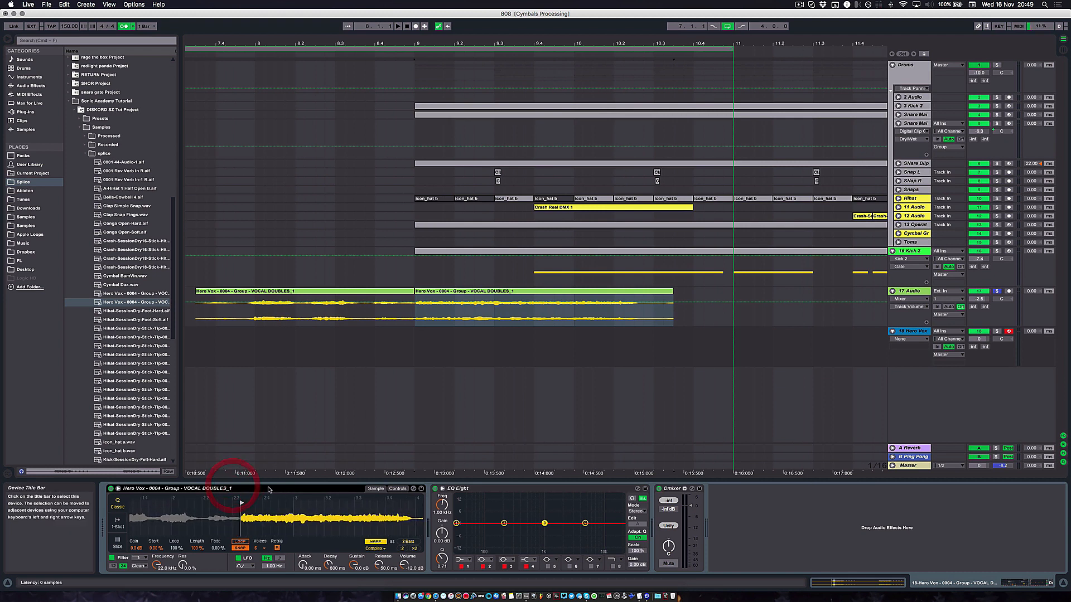
Turn off Warp for the vocal sample in Simpler and convert the device to Sampler
left_click(376, 542)
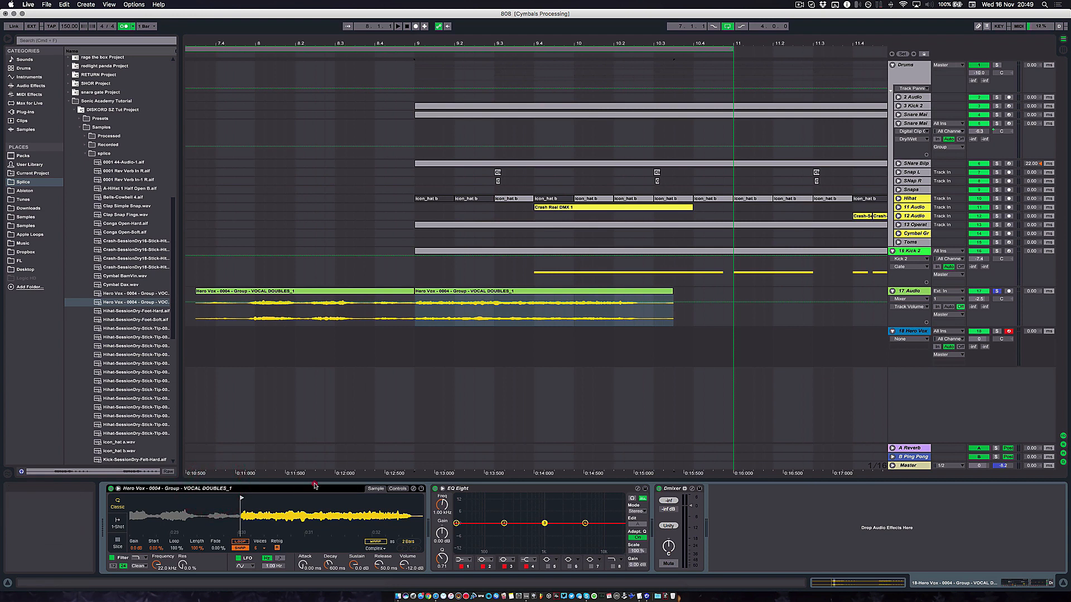
left_click(398, 489)
left_click(387, 435)
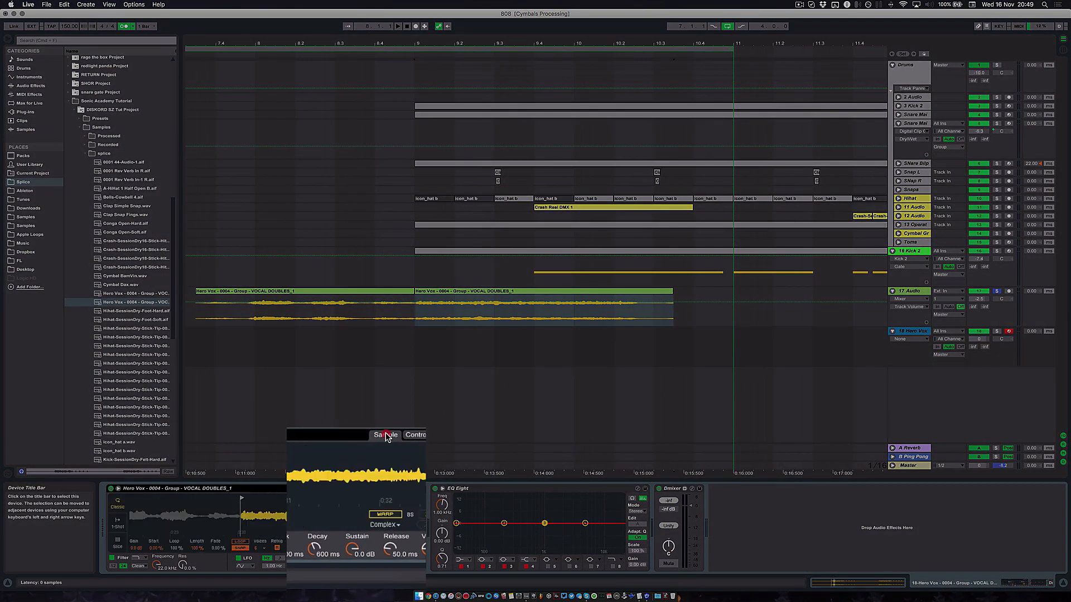
right_click(292, 434)
left_click(344, 587)
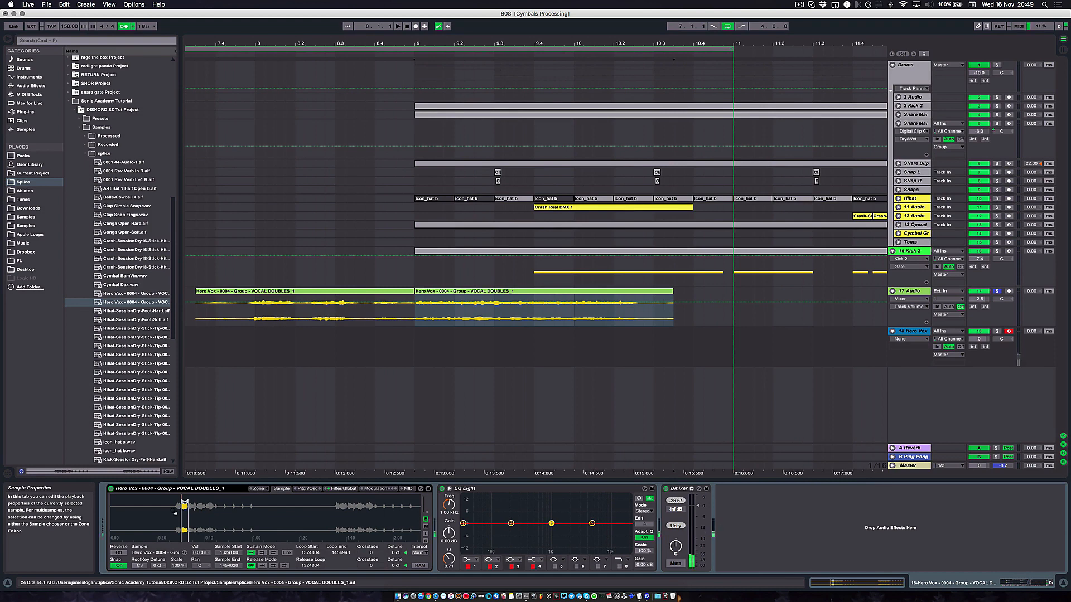
Audition the sampled vocal on the 18 Hero Vox track both soloed and unsoloed
left_click(999, 332)
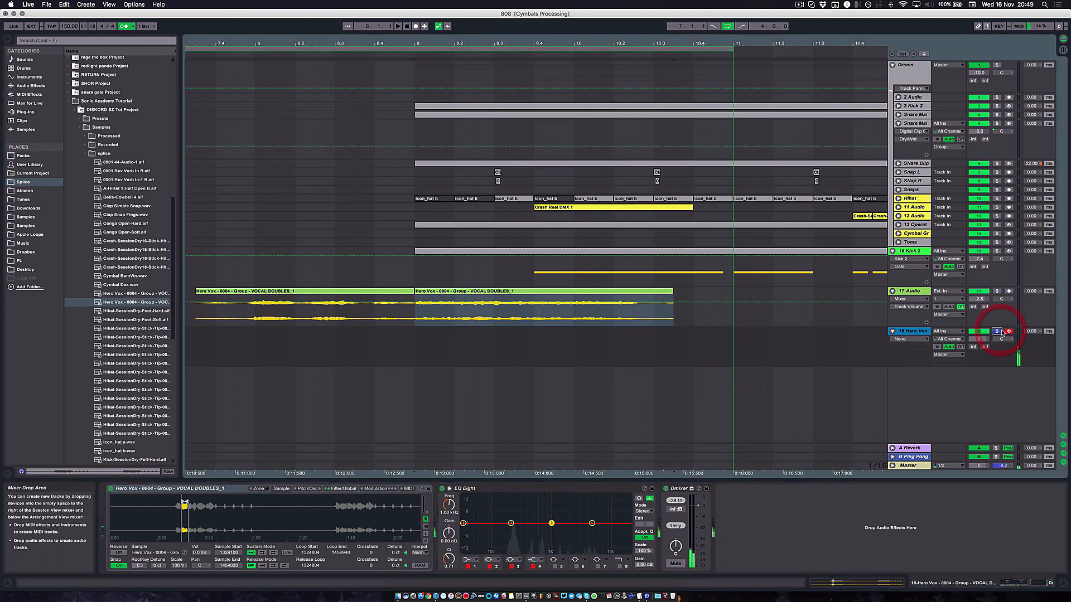
left_click(998, 333)
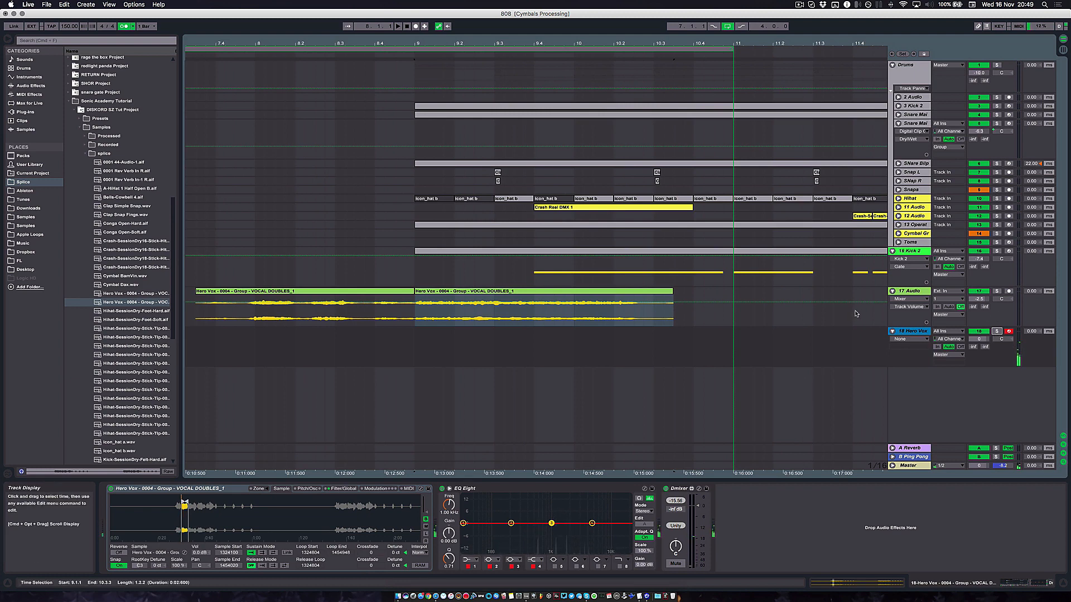
left_click(416, 336)
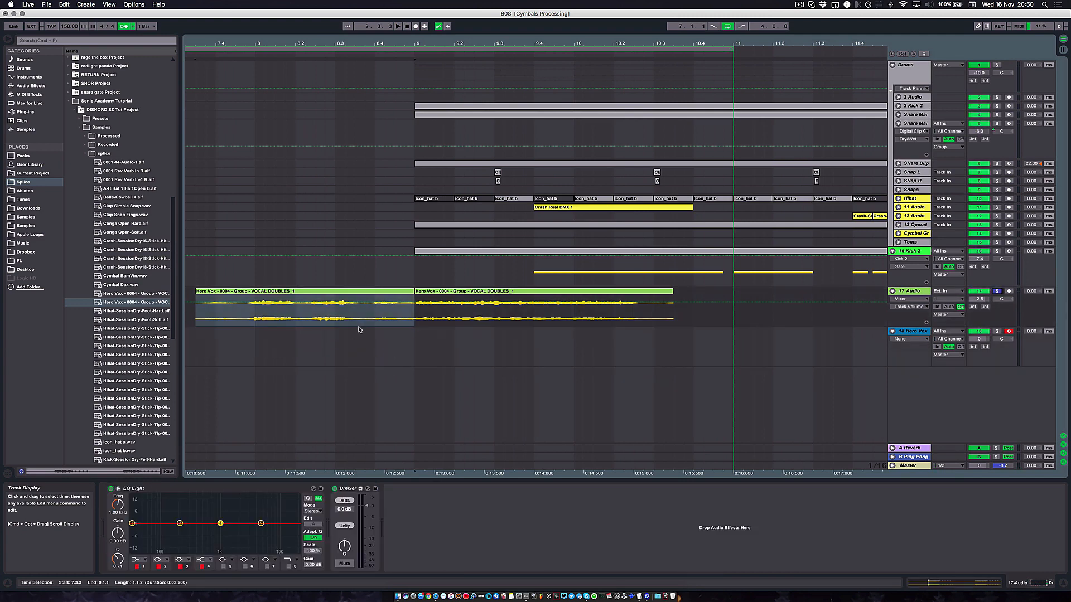
Take the 17 Audio track out of solo and play the second vocal clip with the drums from bar 9
left_click(236, 317)
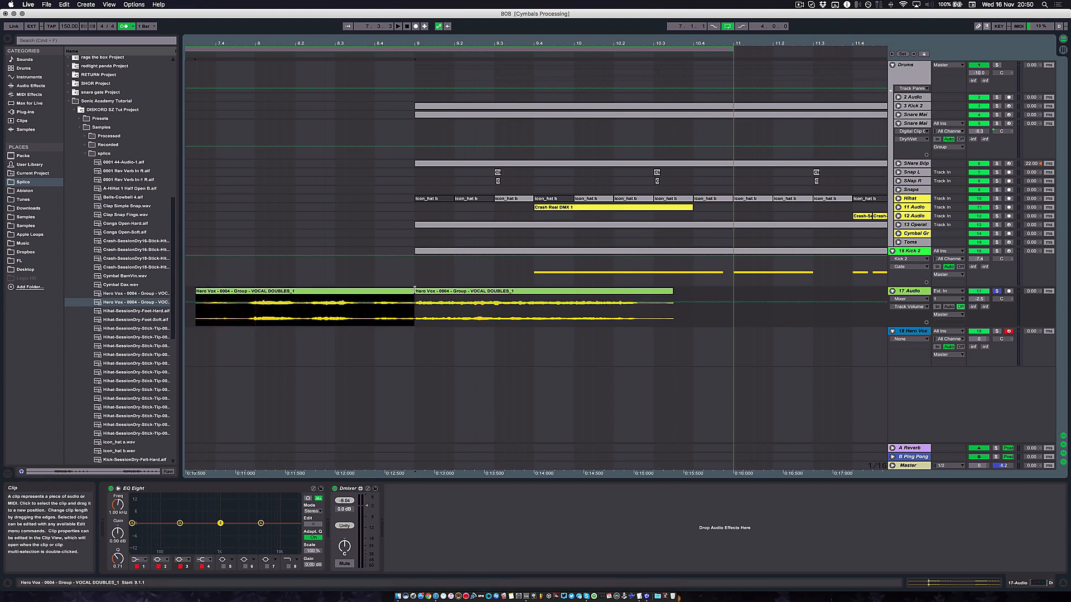
left_click(997, 291)
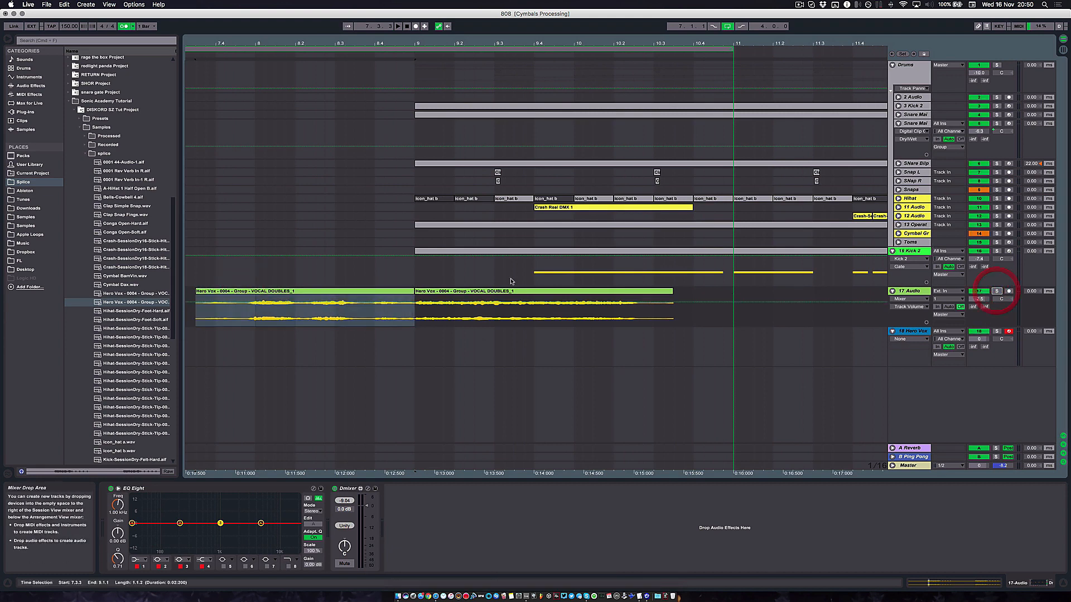
left_click(308, 302)
left_click(429, 301)
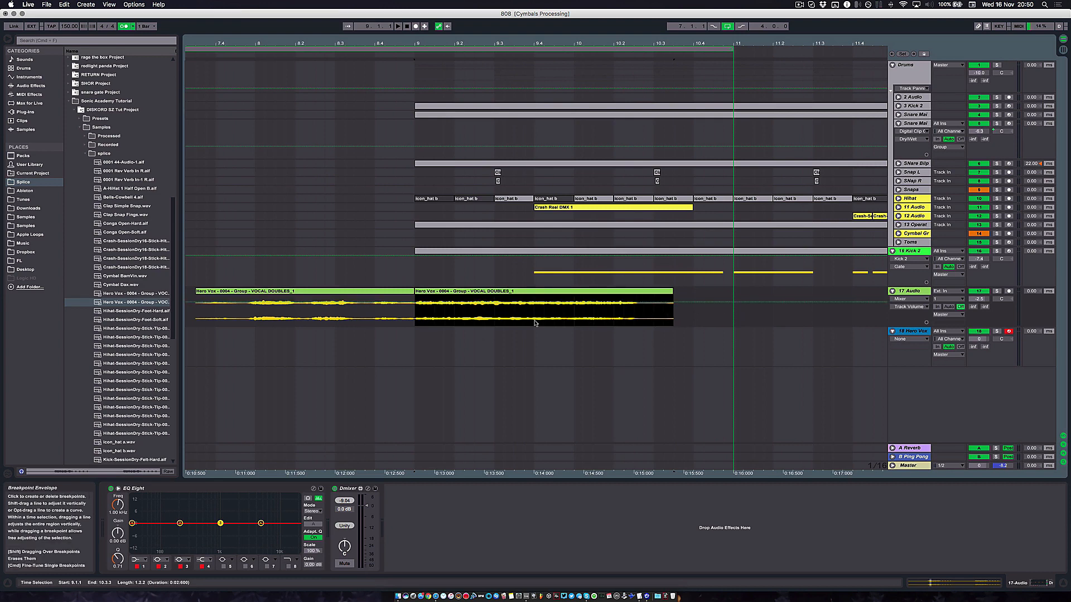
key("minus")
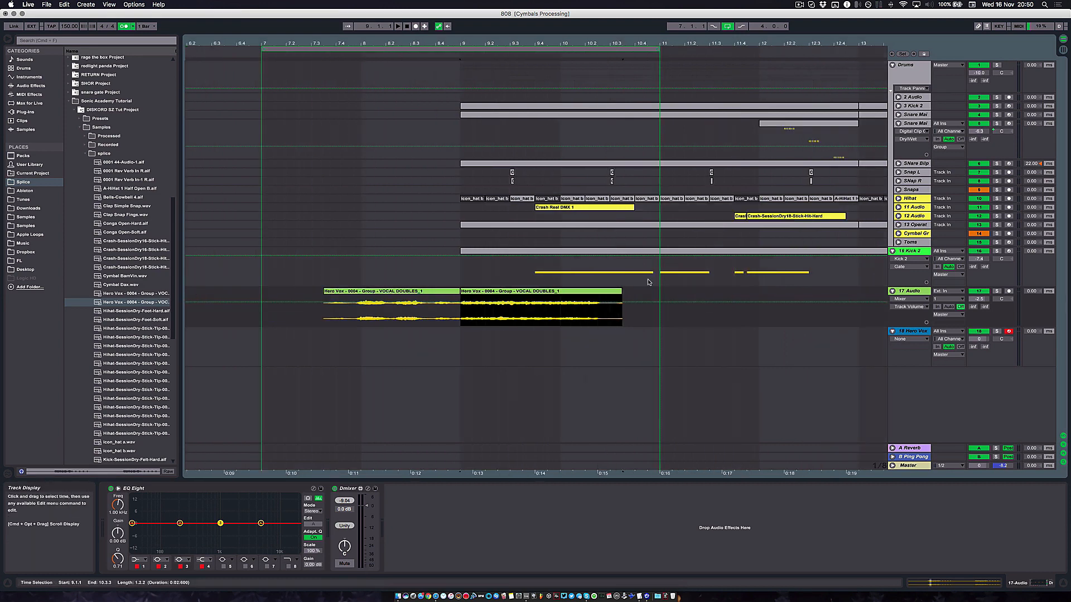
key("space")
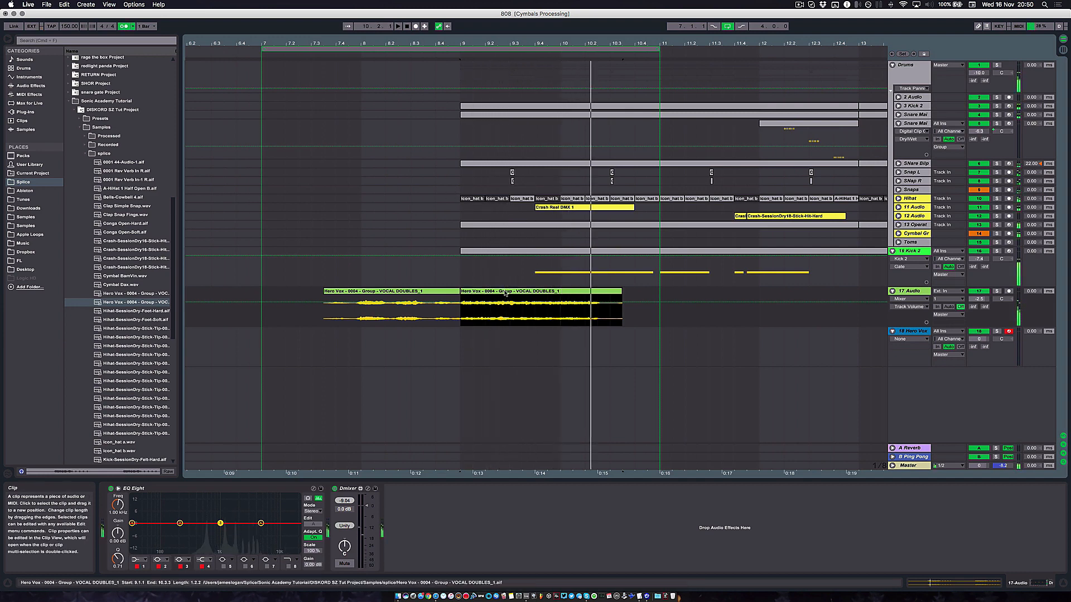
Set the warp mode of both vocal clips on the 17 Audio track to Complex Pro
left_click(437, 292, "shift")
key("space")
key("shift+Tab")
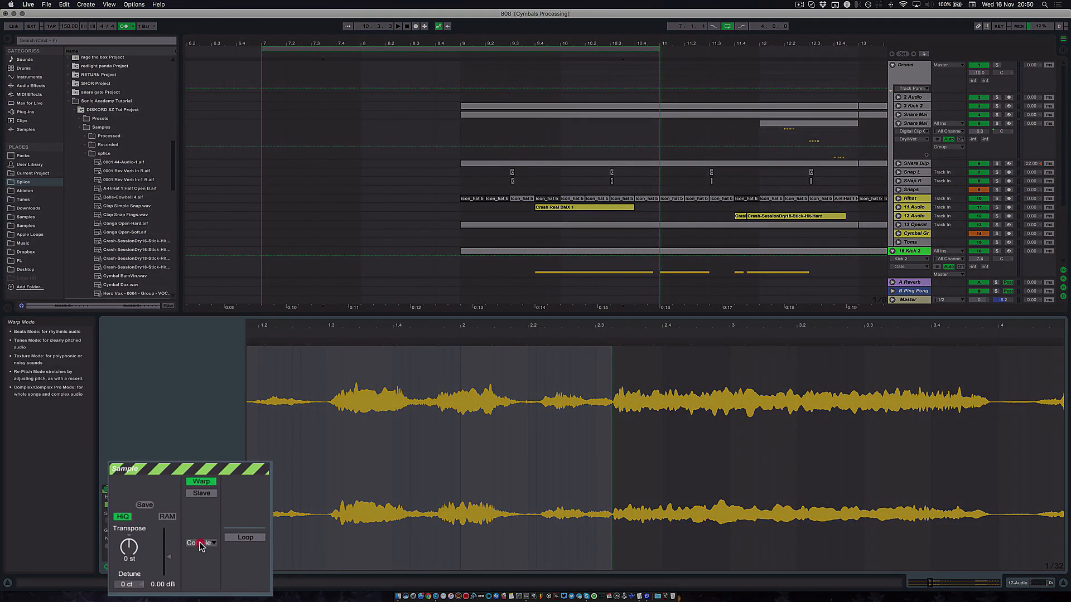
left_click(198, 539)
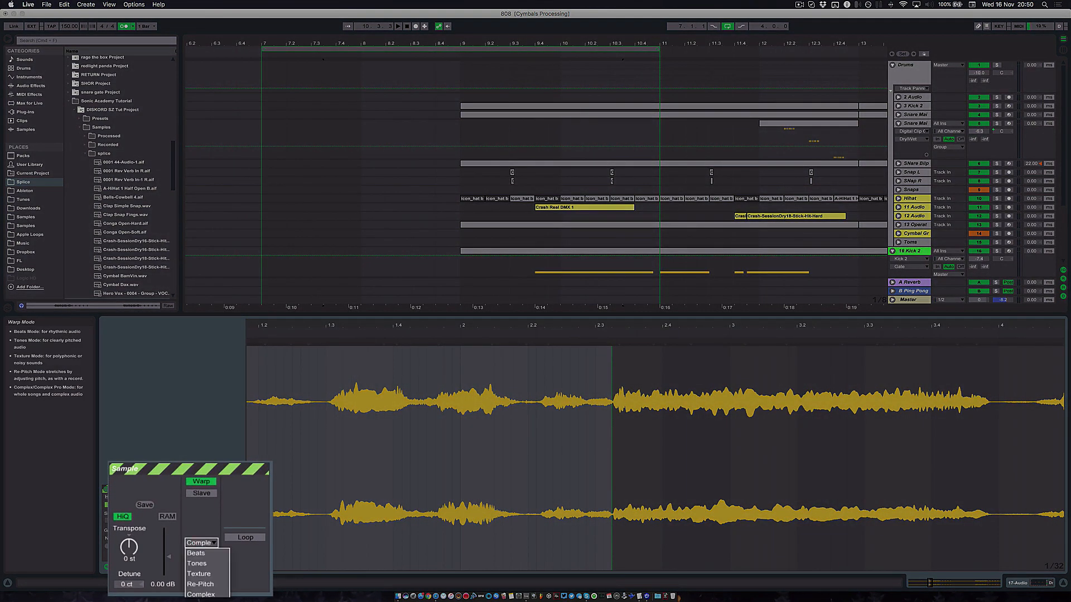
left_click(198, 580)
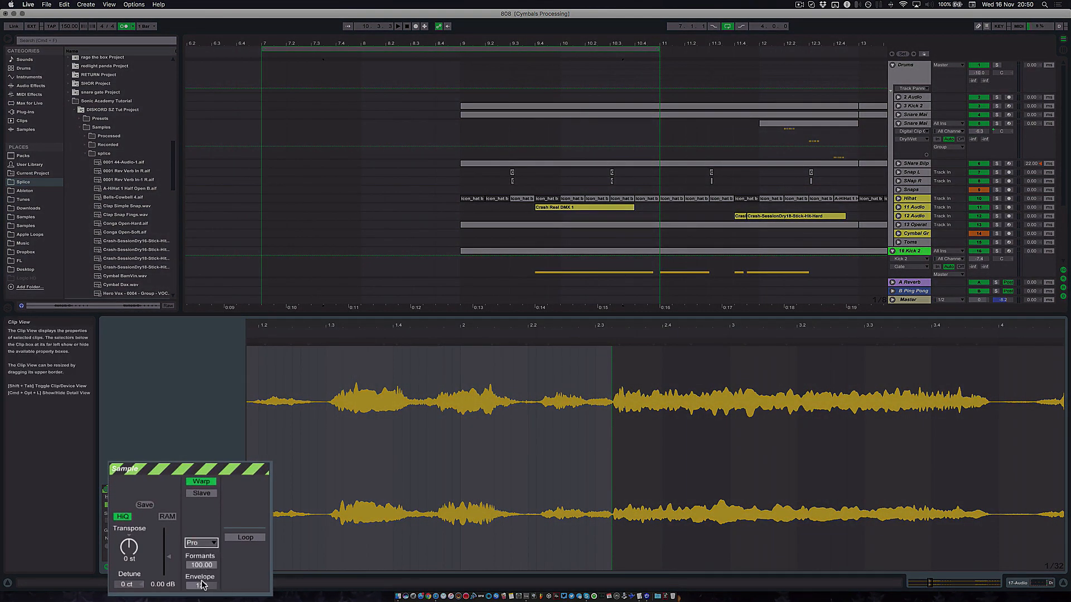
Set both vocal clips' envelope to 71, formants to 88.28 and transposition to -3 st
left_click_drag(201, 585, 206, 564)
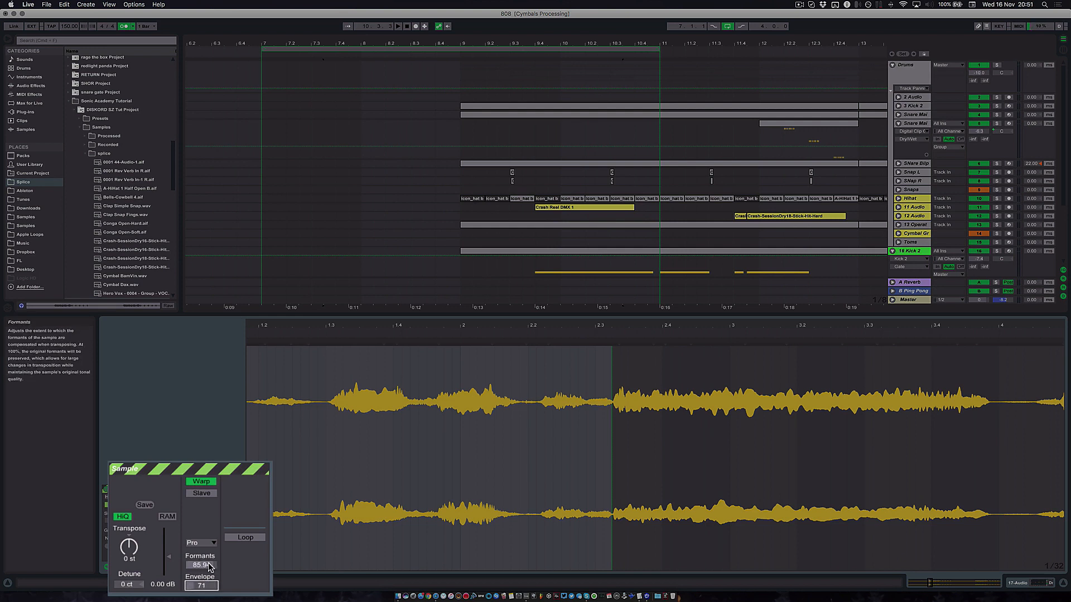
left_click_drag(210, 566, 210, 564)
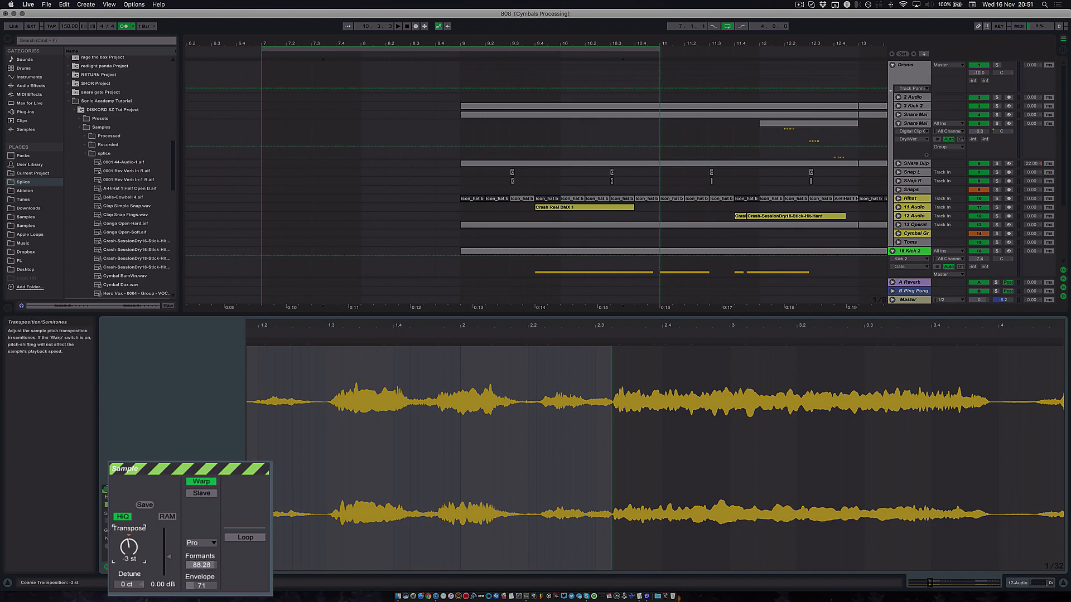
key("space")
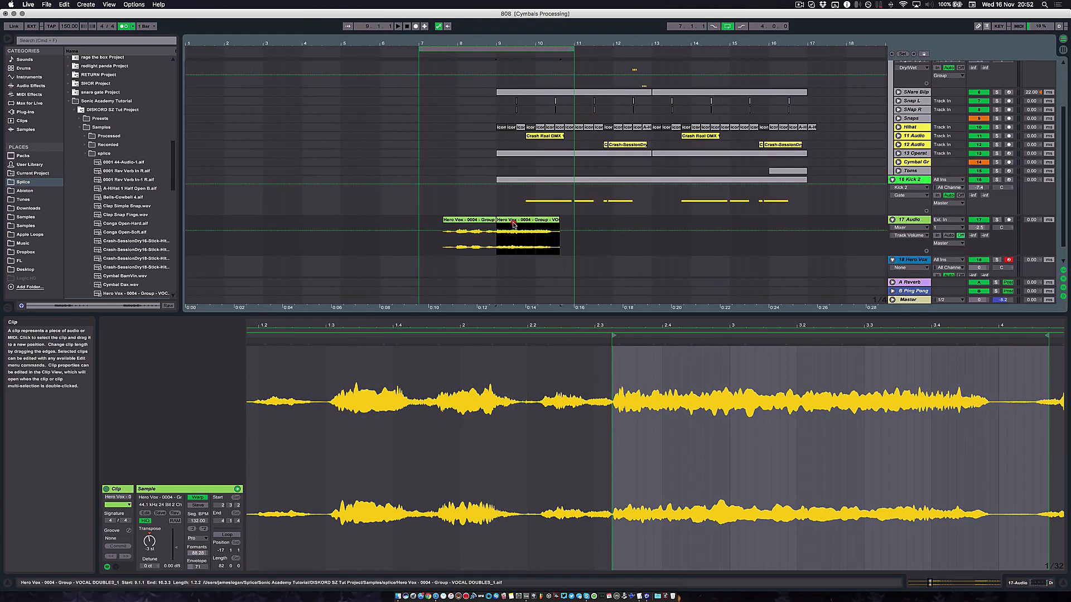
Play the second vocal clip from bar 9 and duplicate its first half bar three times in a row
left_click(513, 245)
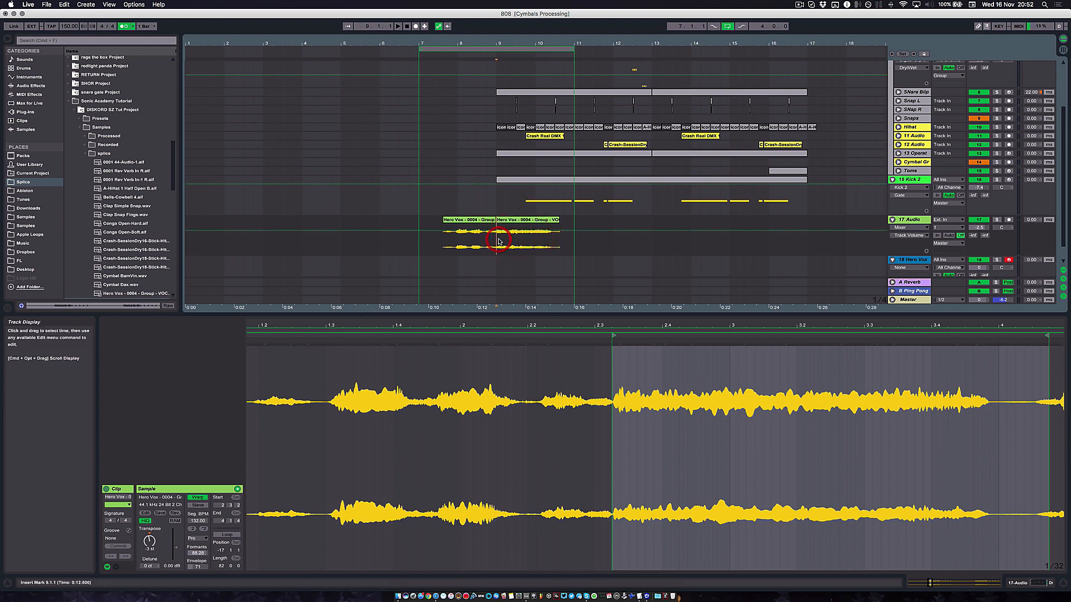
key("space")
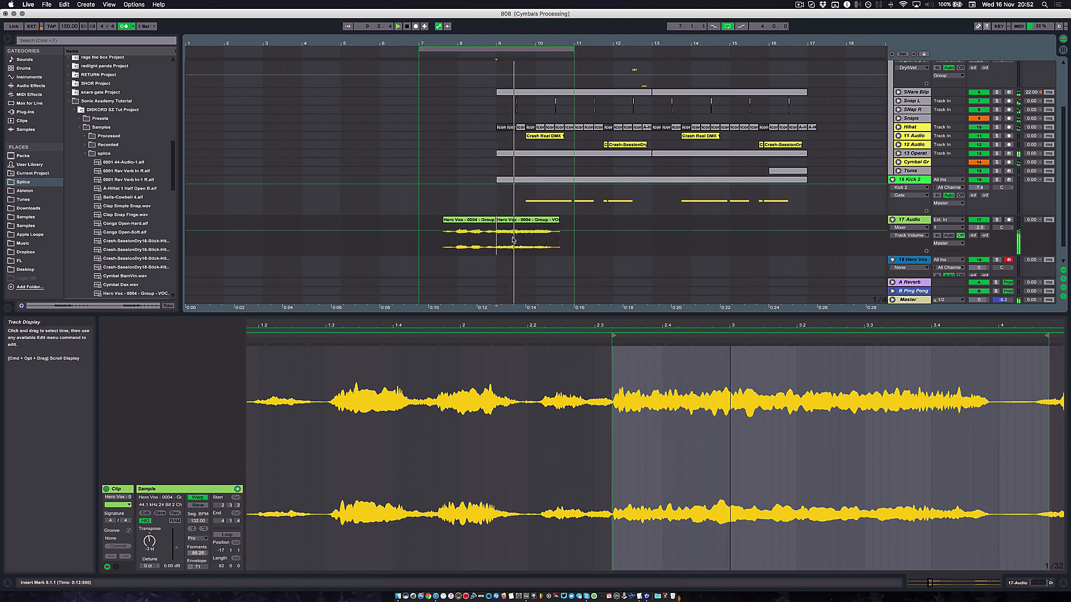
key("space")
left_click_drag(514, 241, 498, 242)
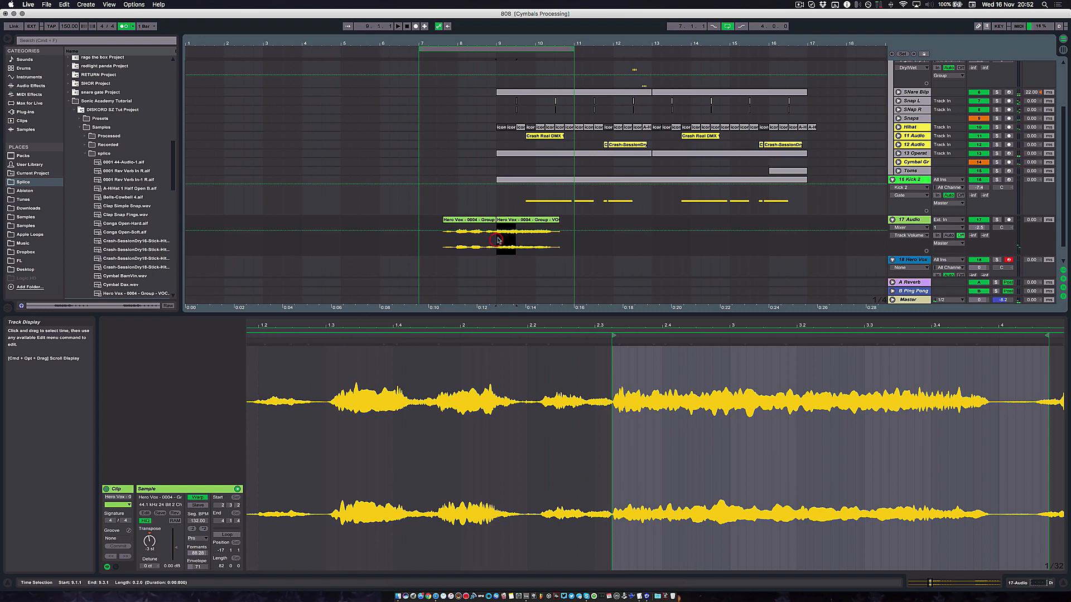
key("super+d")
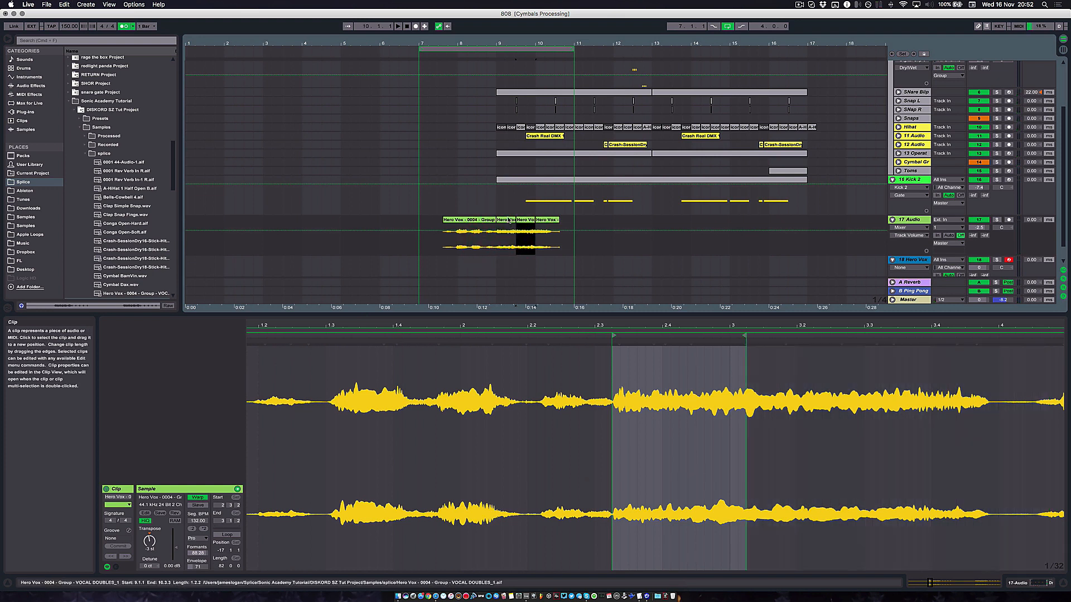
key("super+d")
key("super+d")
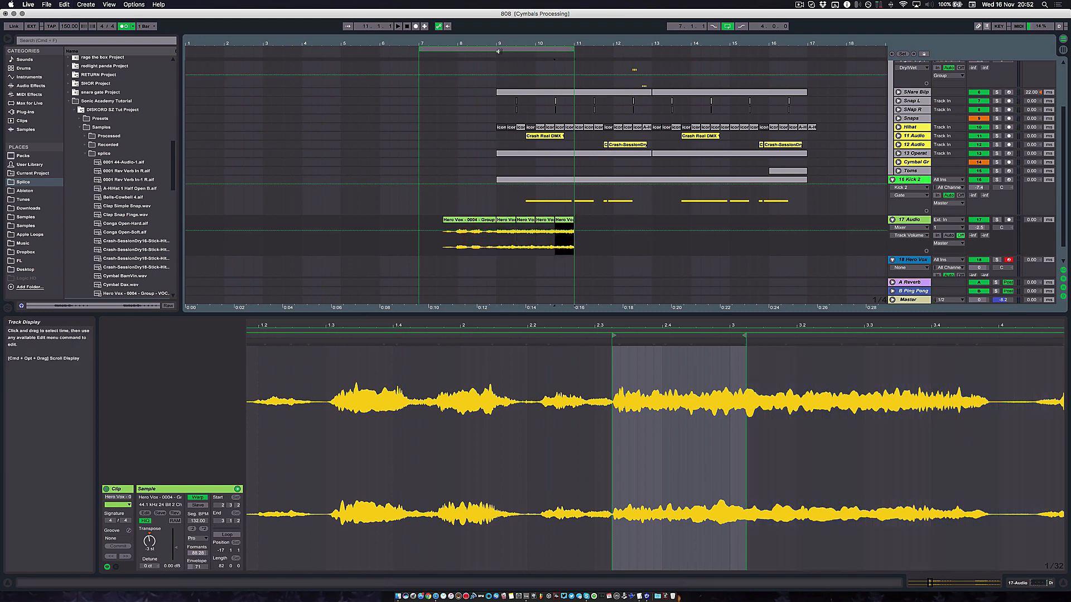
Set the arrangement loop to run from bar 9 to bar 13 and play it
left_click_drag(419, 50, 497, 49)
left_click_drag(574, 49, 651, 49)
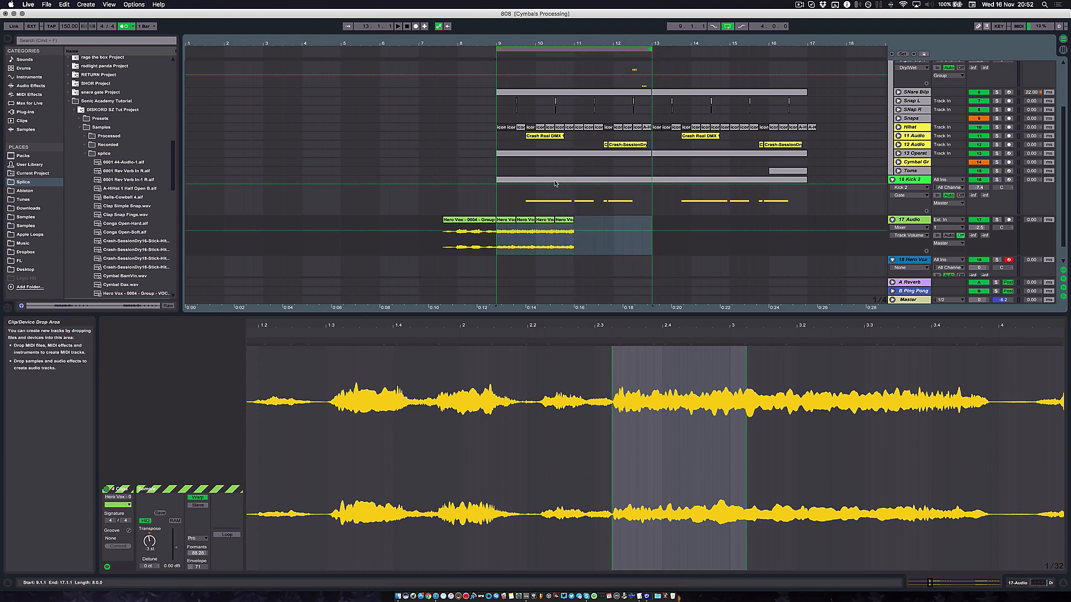
key("space")
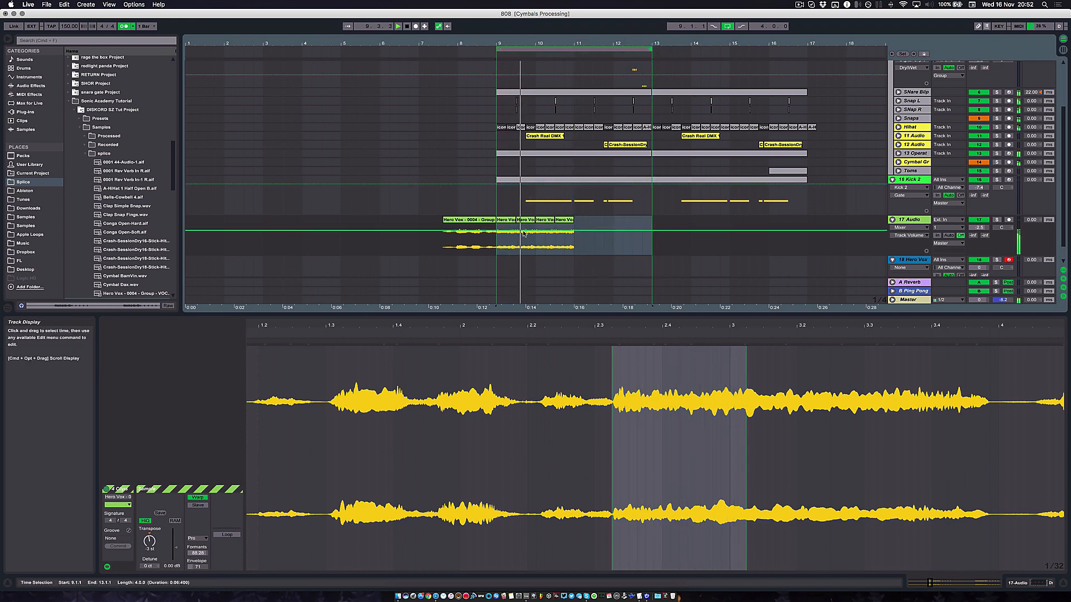
Transpose the four half-bar vocal clips from bar 9 to -4 st and audition them with the drums
left_click(536, 231)
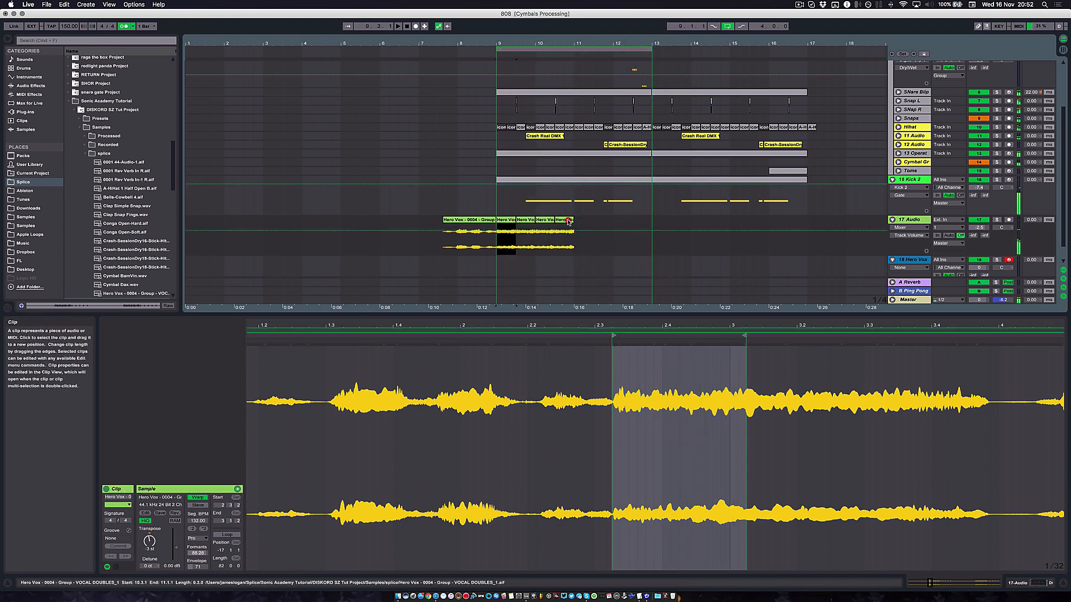
left_click(138, 529)
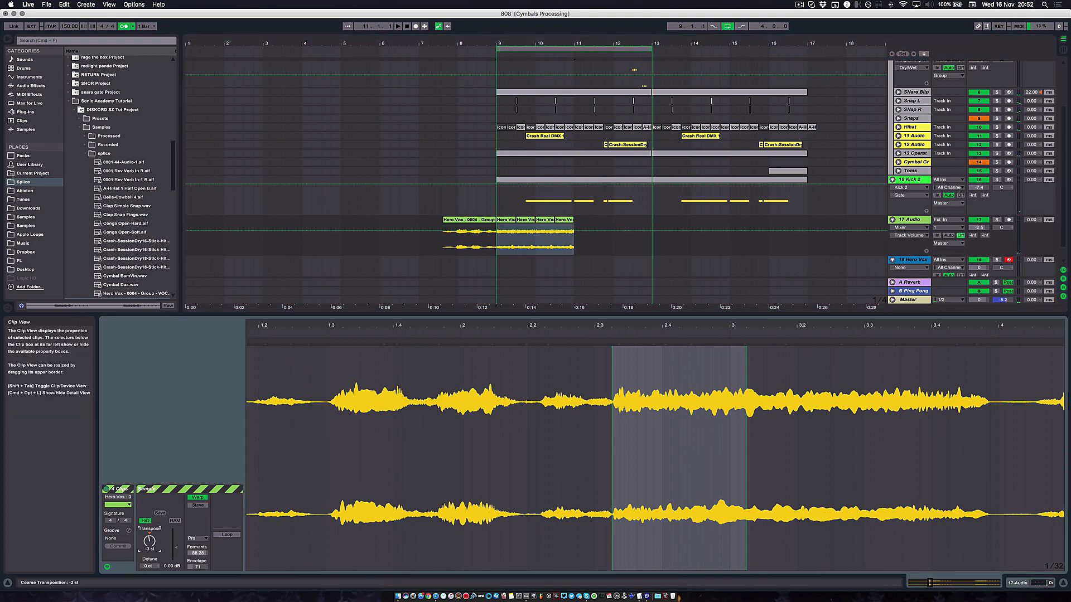
key("space")
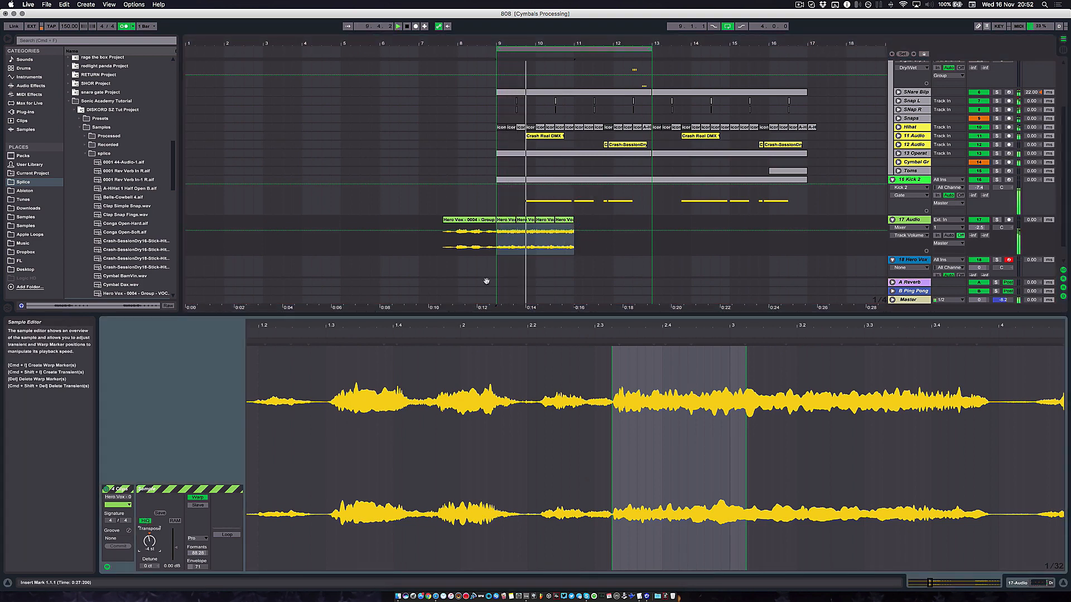
left_click(526, 222)
key("space")
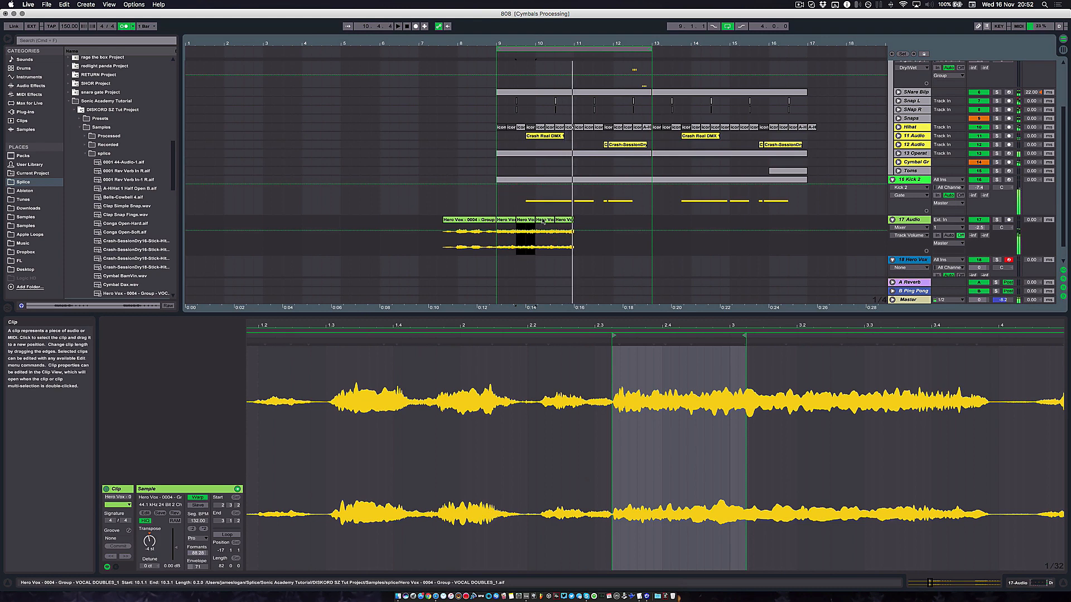
Extend the first half-bar vocal clip at bar 9 to end at 10.3.1, replacing the repeats
left_click(505, 220)
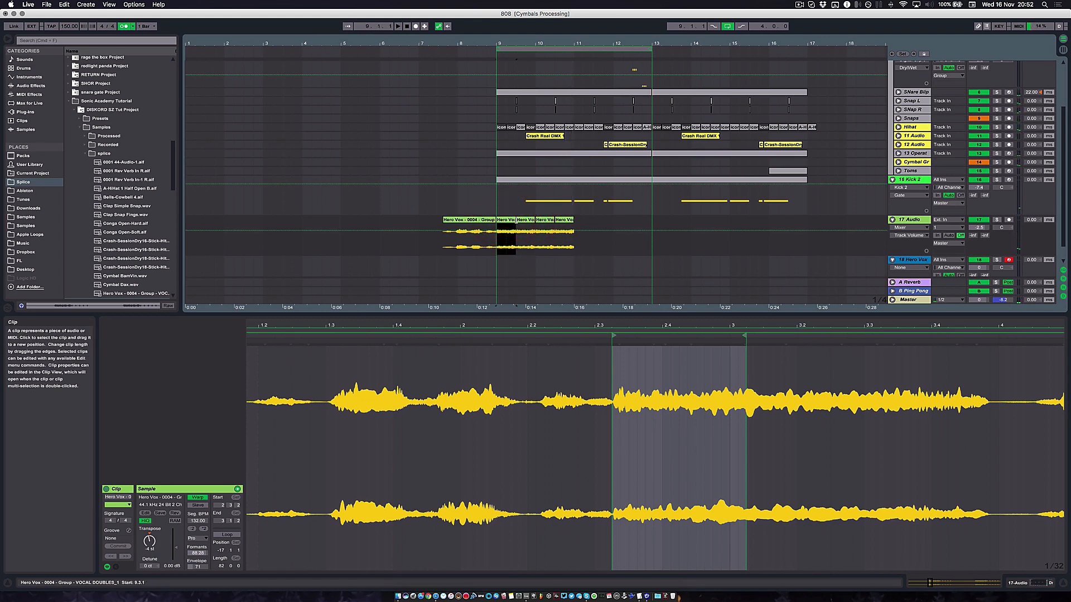
mouse_move(518, 221)
left_mouse_down()
mouse_move(574, 221)
mouse_move(554, 221)
left_mouse_up()
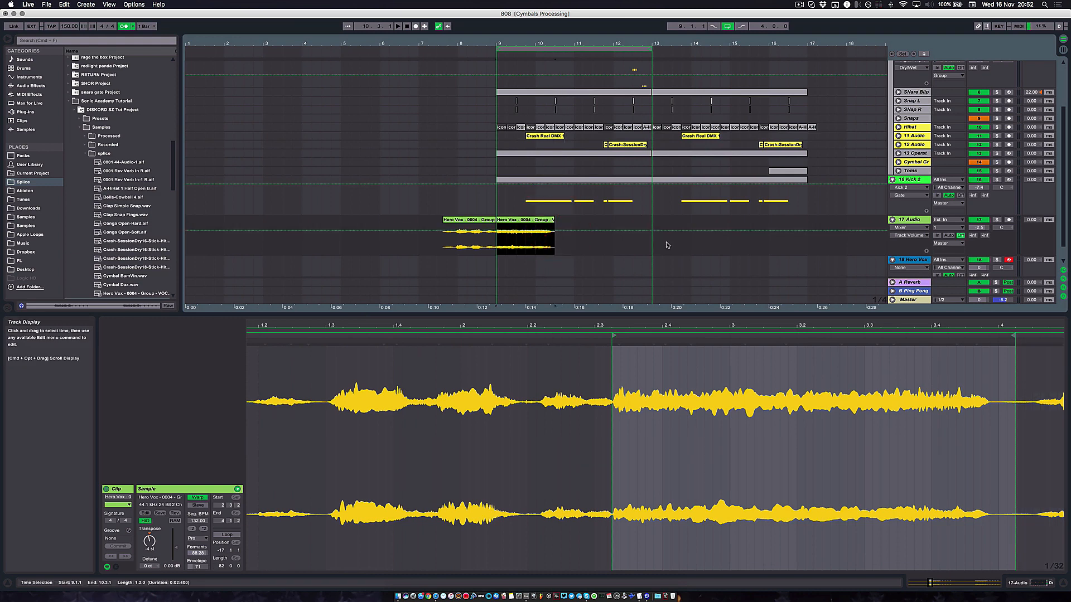
left_click(488, 221)
left_click(510, 221)
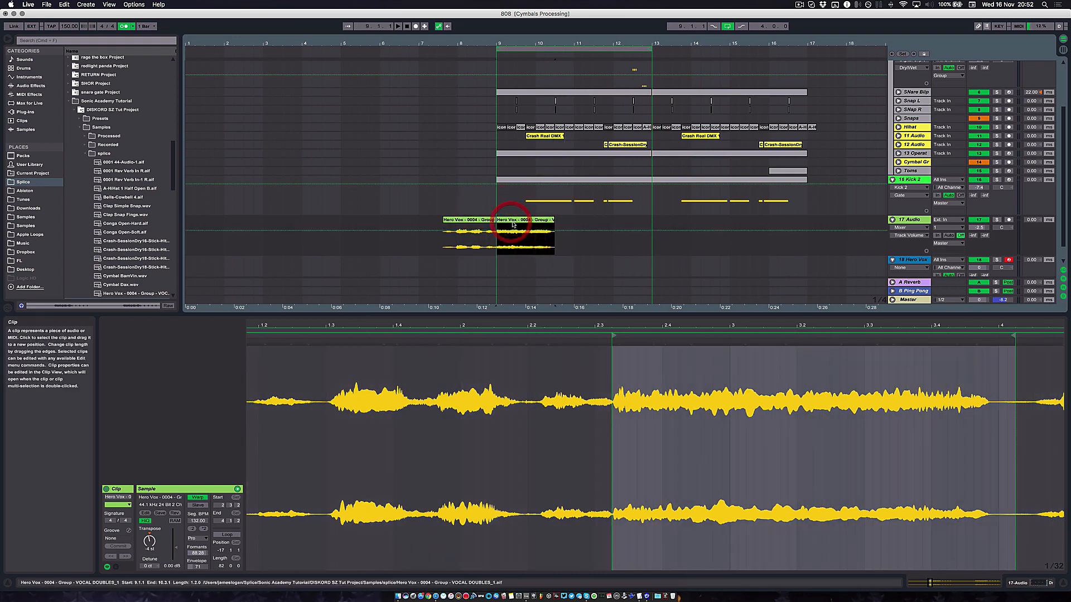
left_click(470, 220)
Set the Sampler's transposition on the 18 Hero Vox track to -4 st and hide the detail view
left_click(915, 220)
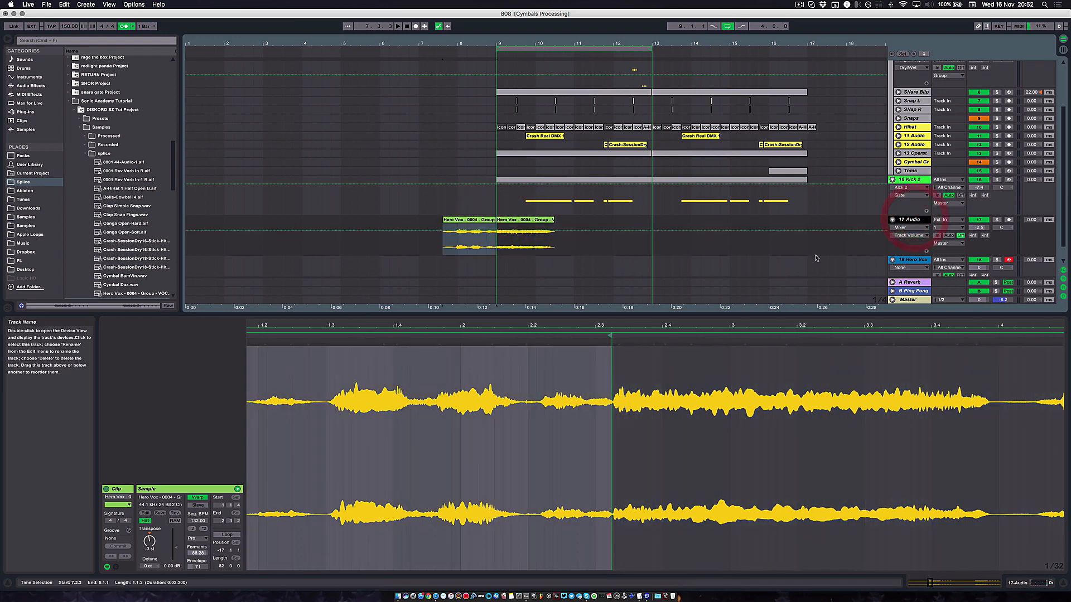
left_click(925, 259)
key("shift+Tab")
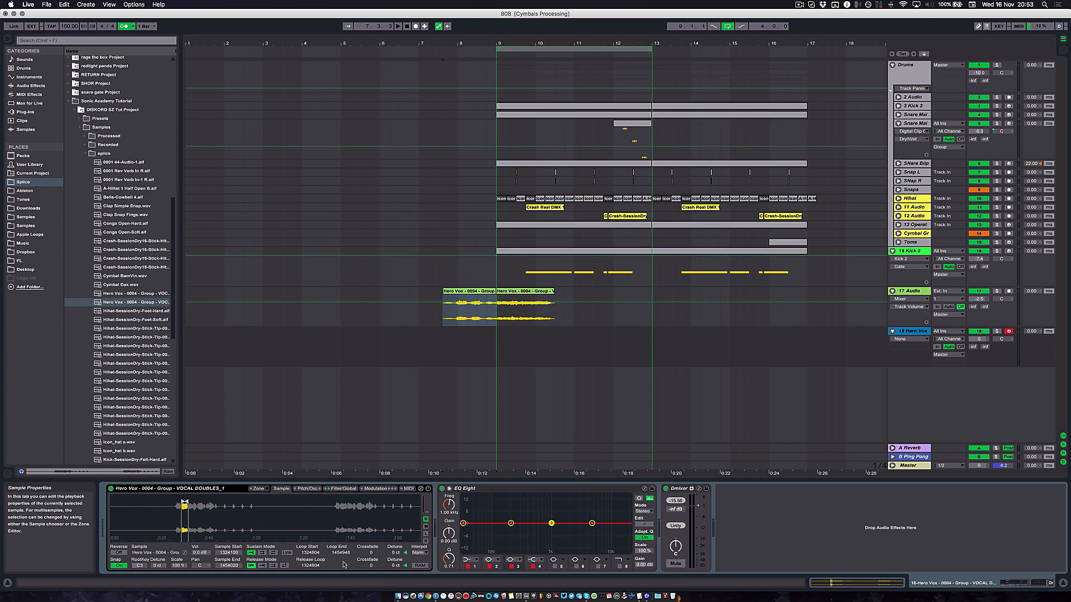
left_click(259, 489)
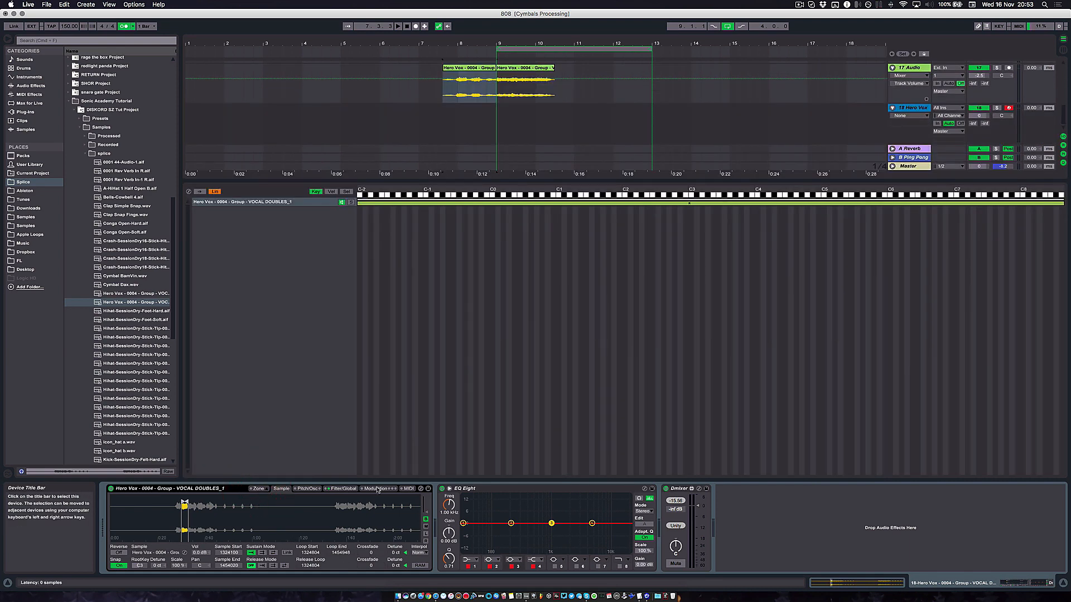
left_click(348, 489)
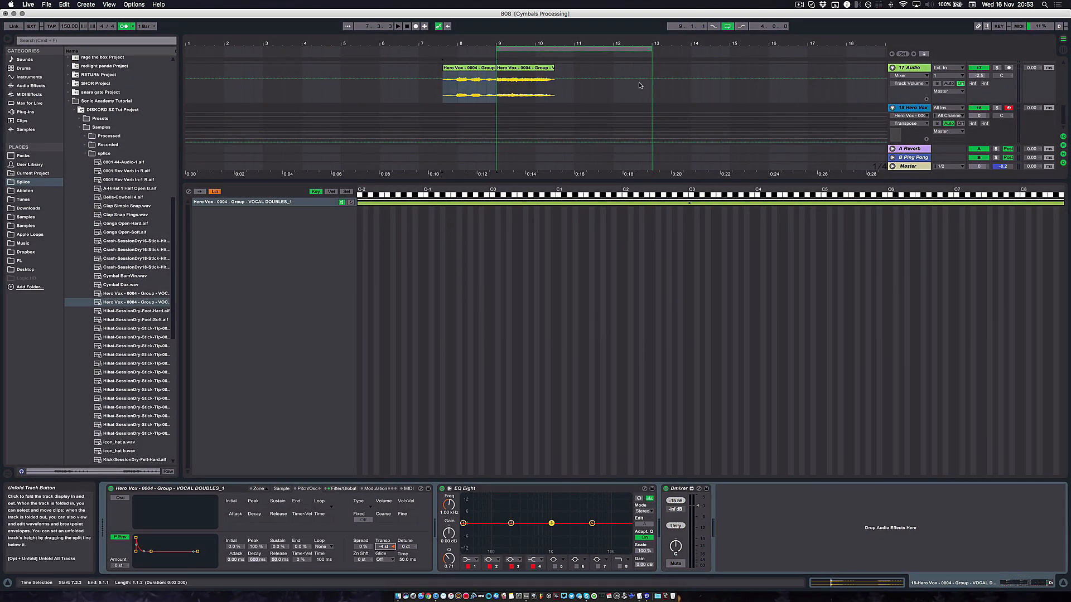
key("super+alt+l")
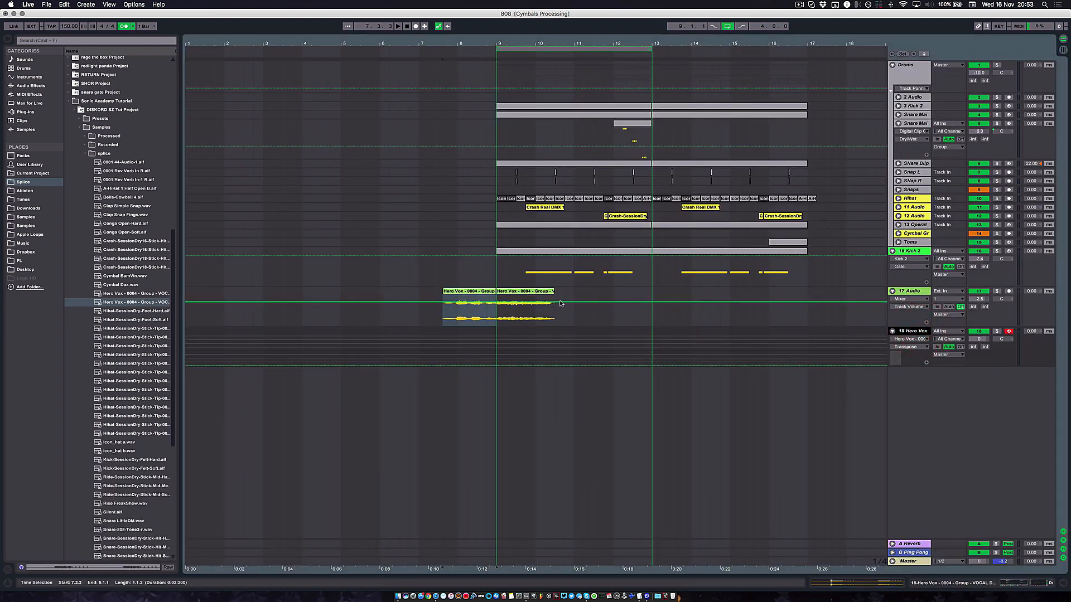
Audition the second vocal clip from bar 9 and shorten it to end at 9.3.1
left_click(523, 291)
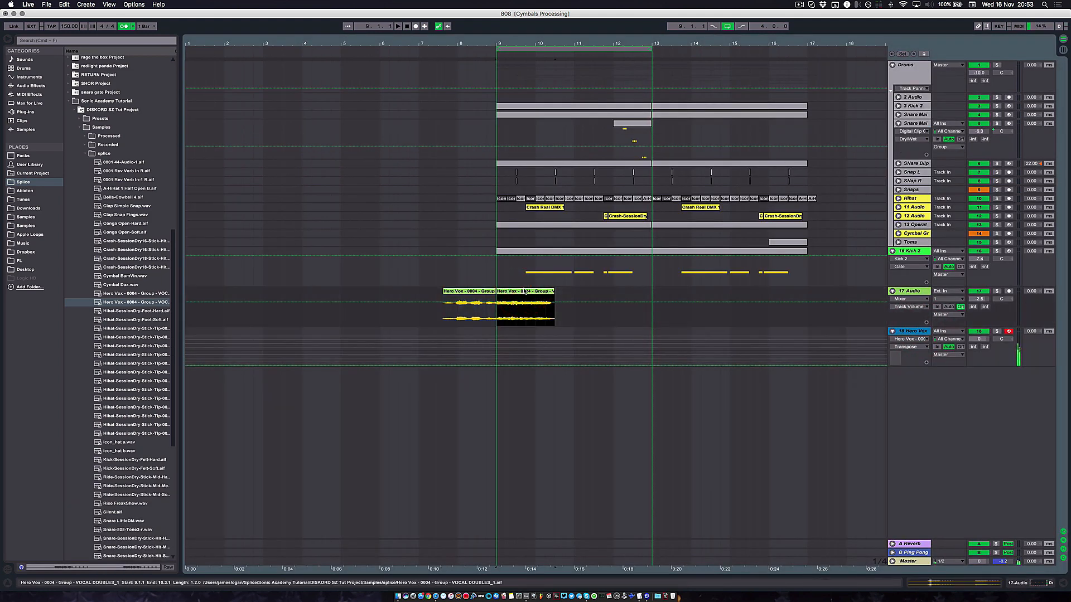
key("space")
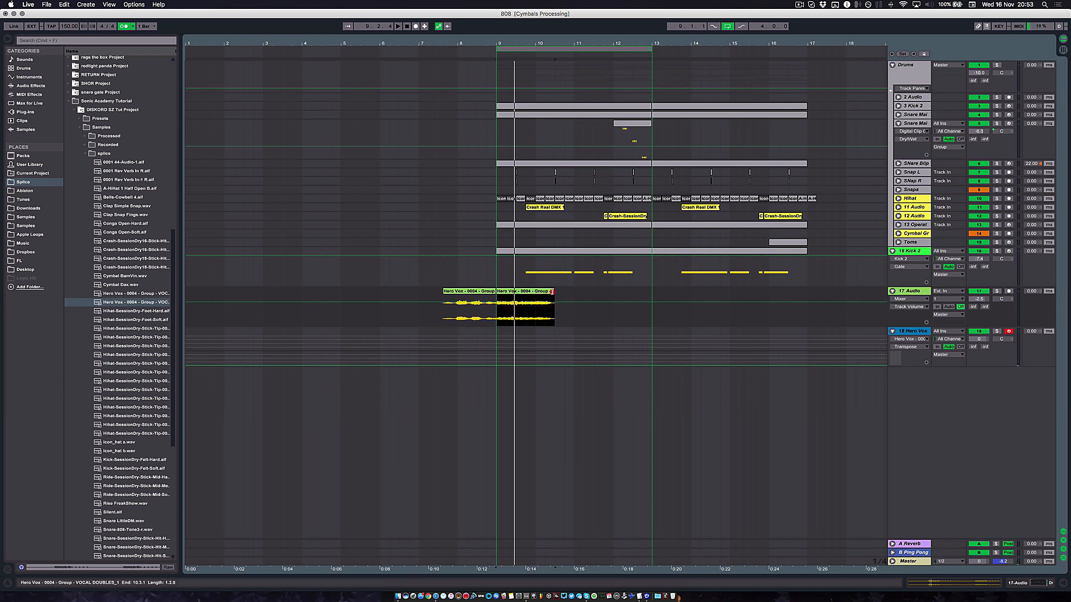
left_click_drag(552, 292, 509, 292)
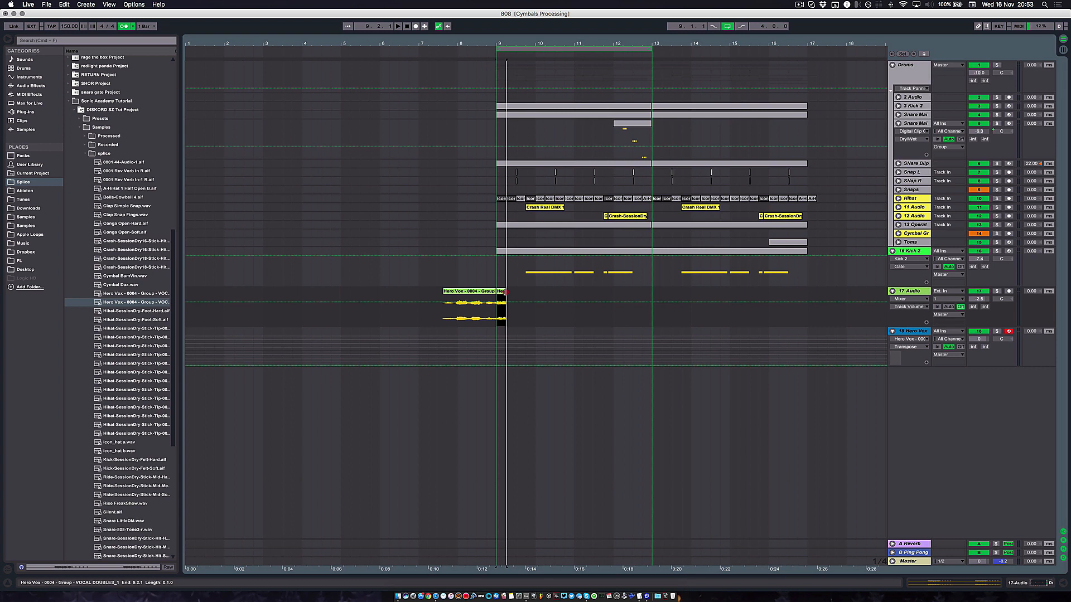
left_click_drag(505, 291, 514, 291)
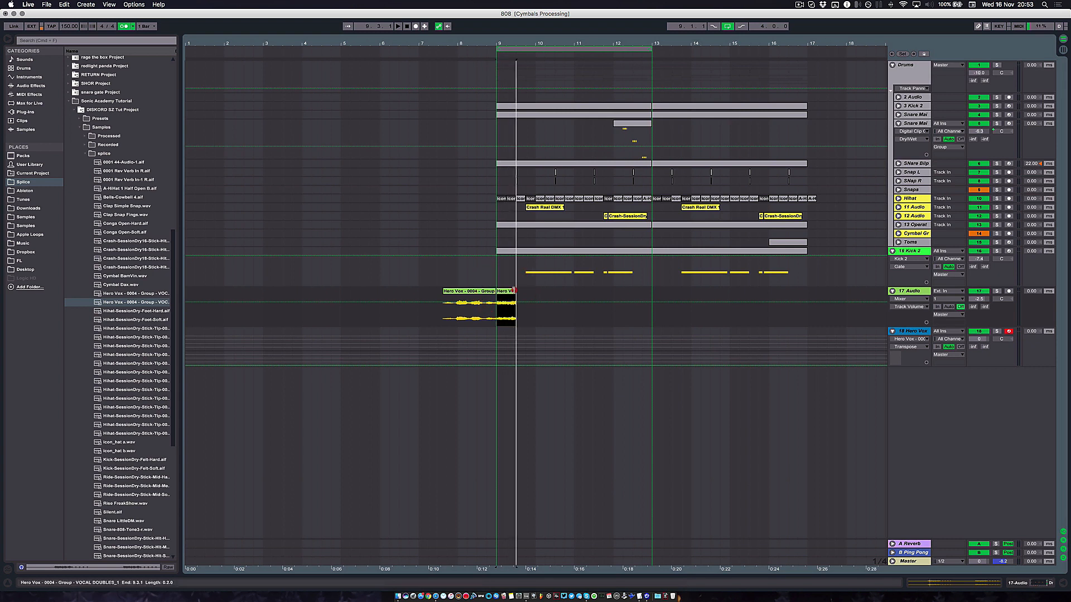
Play the vocal phrase from the start of the first clip through the shortened second clip with the drums
left_click(454, 290)
key("space")
scroll(522, 301, "up", 3)
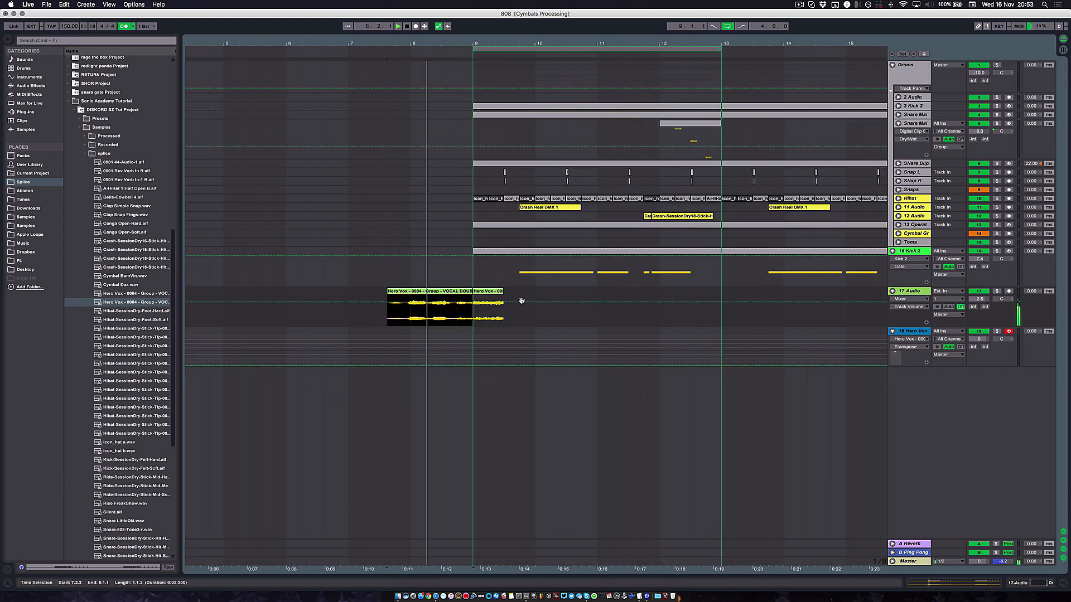
double_click(441, 290)
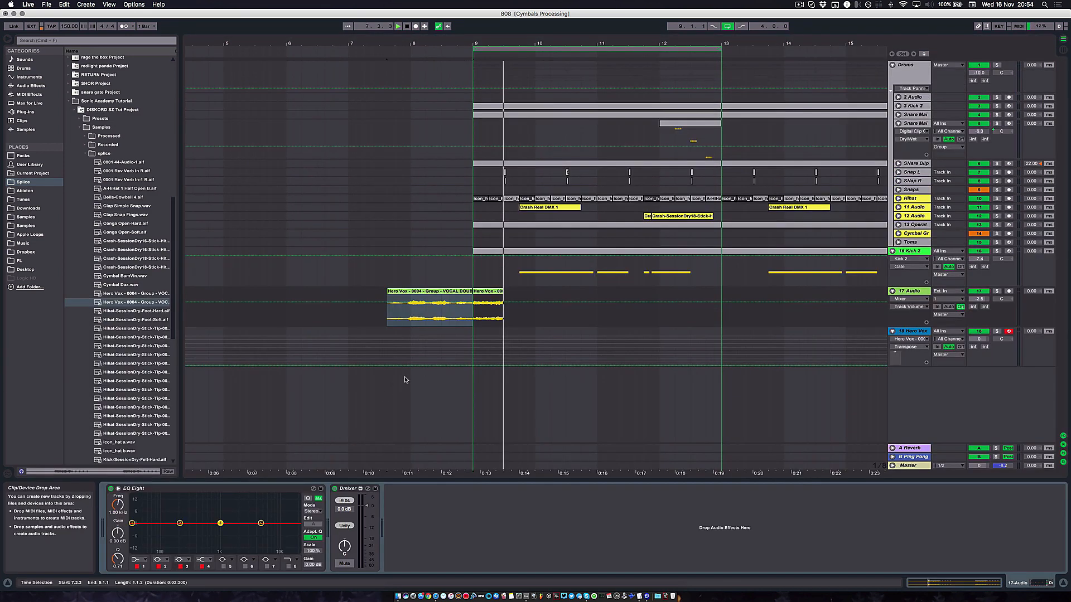
key("space")
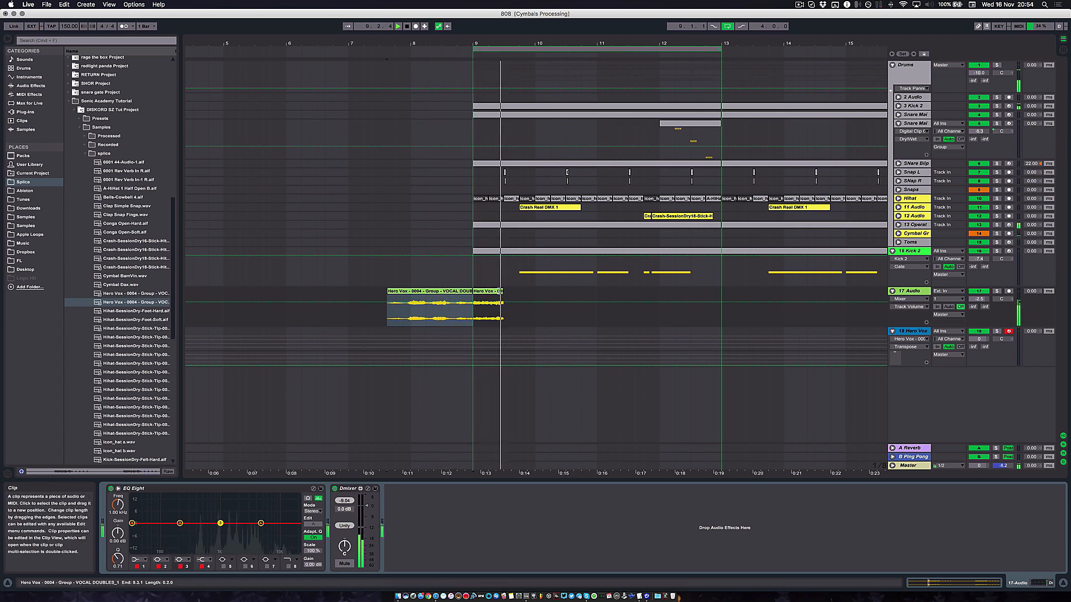
key("space")
left_click(498, 304)
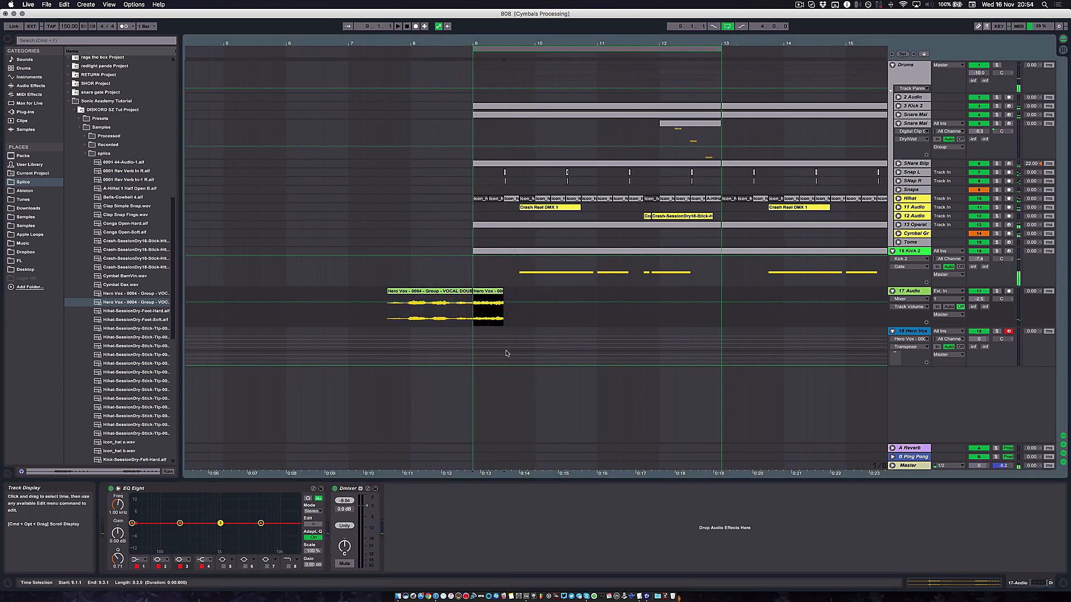
Move the sample start of the Sampler on the 18 Hero Vox track to 1341921
left_click(904, 333)
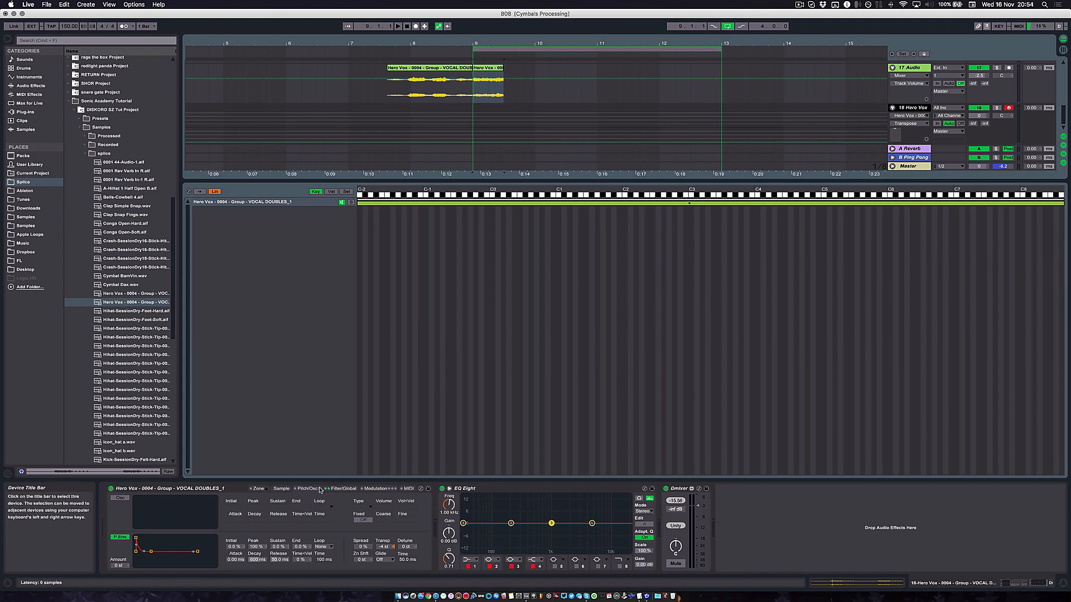
left_click(334, 489)
left_click(307, 489)
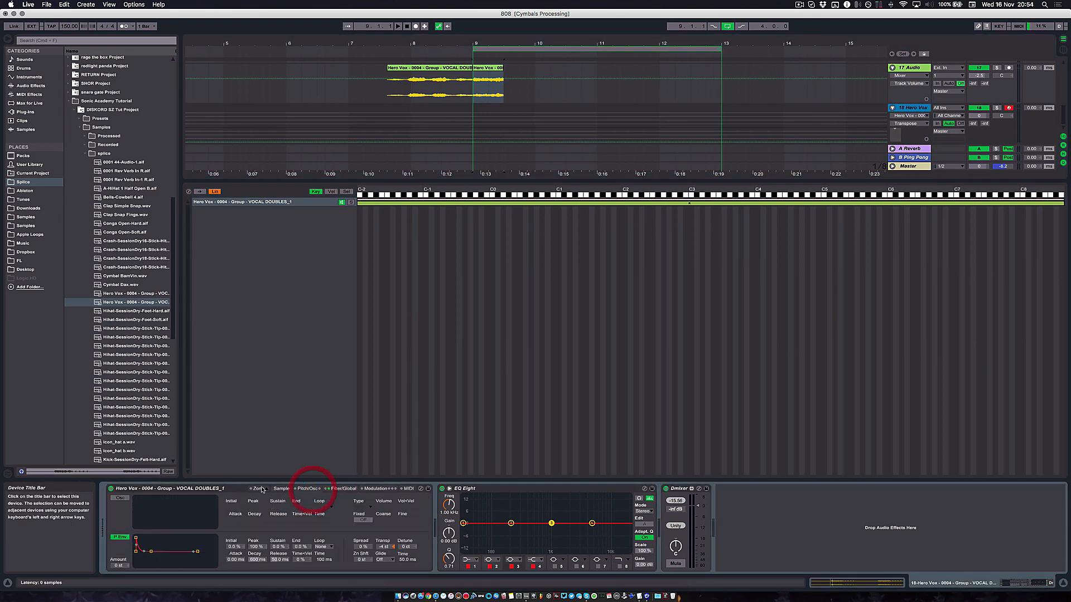
left_click(254, 489)
left_click(471, 346)
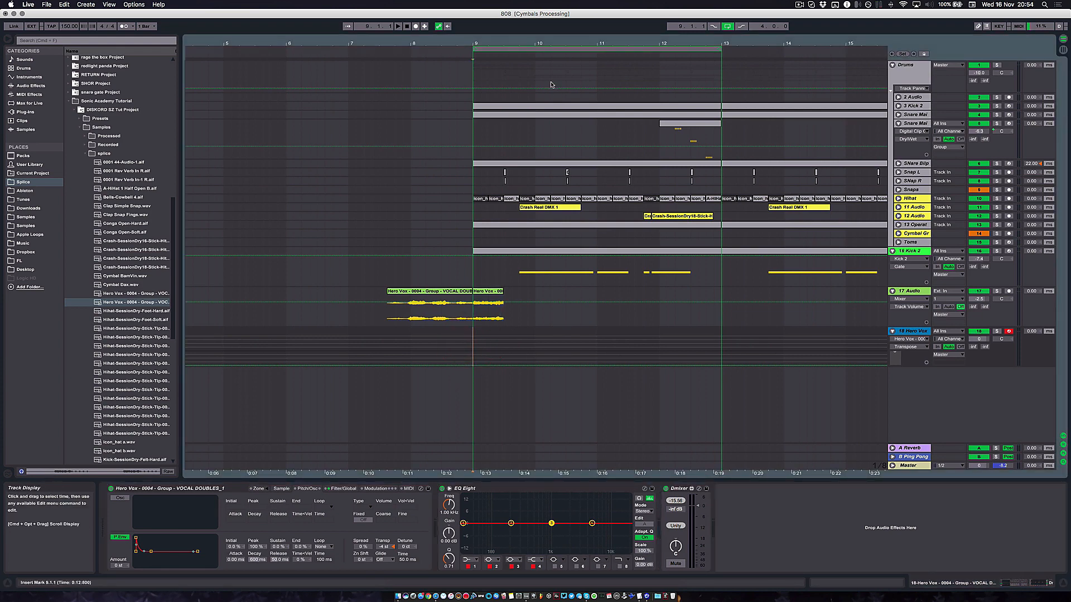
key("space")
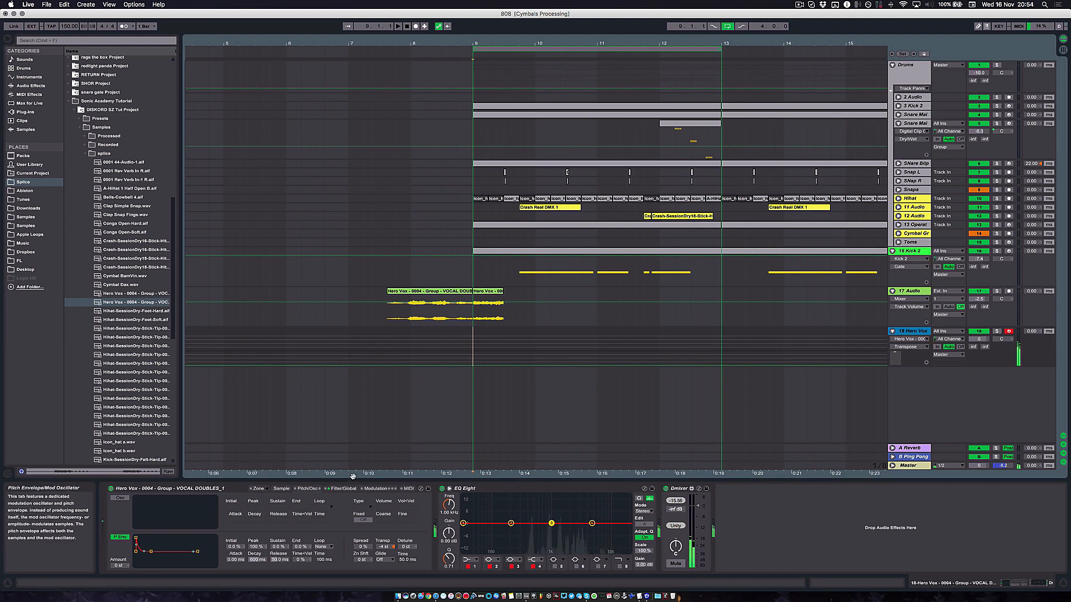
left_click(280, 489)
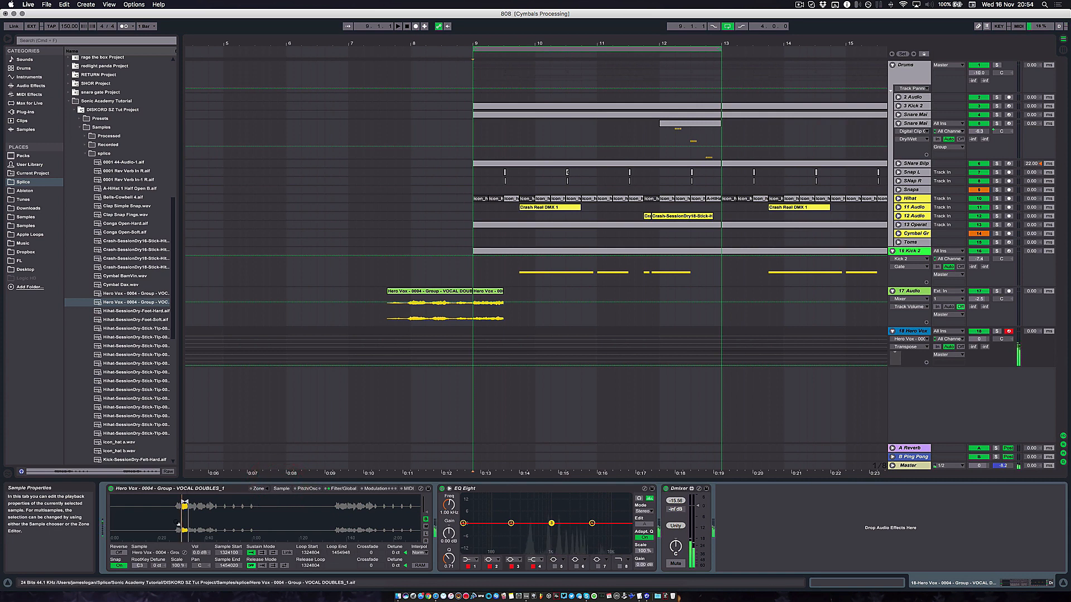
left_click_drag(201, 512, 201, 557)
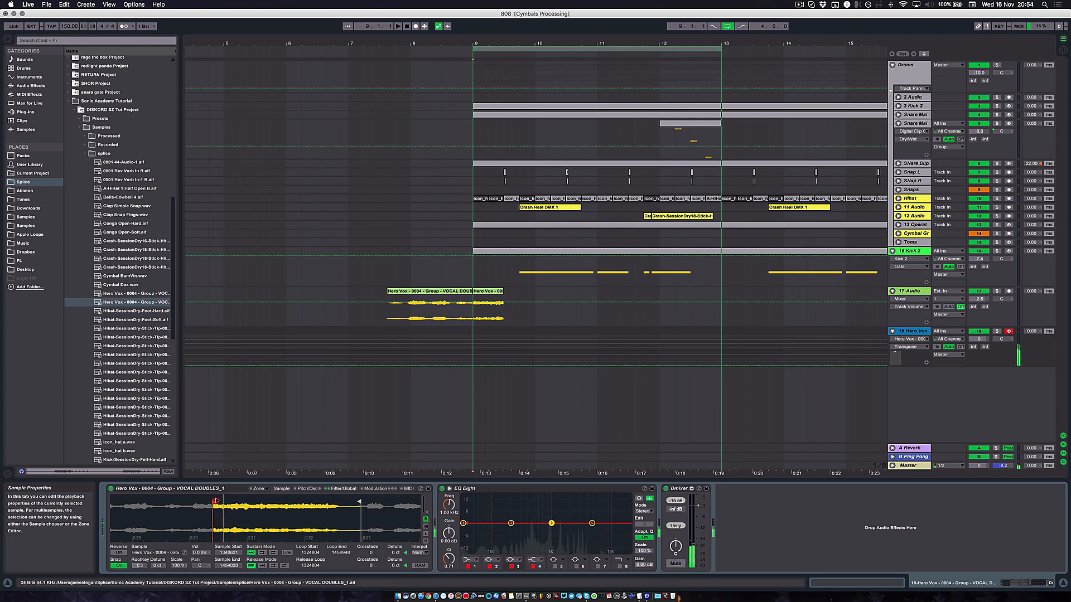
left_click(215, 501)
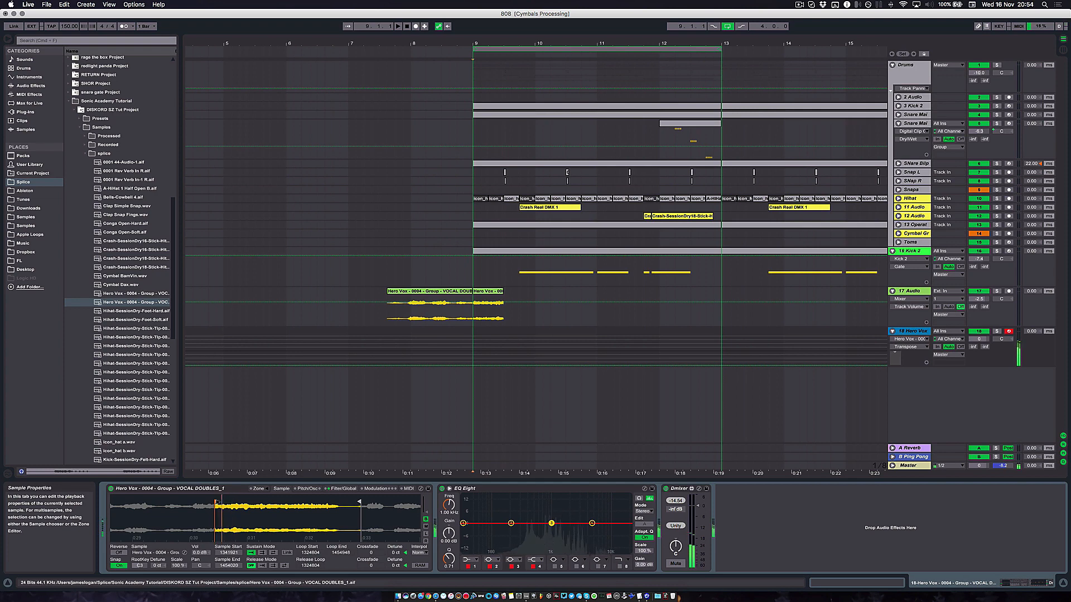
Play the phrase with the drums and shorten the second vocal clip on 17 Audio to end at 9.2.1
key("space")
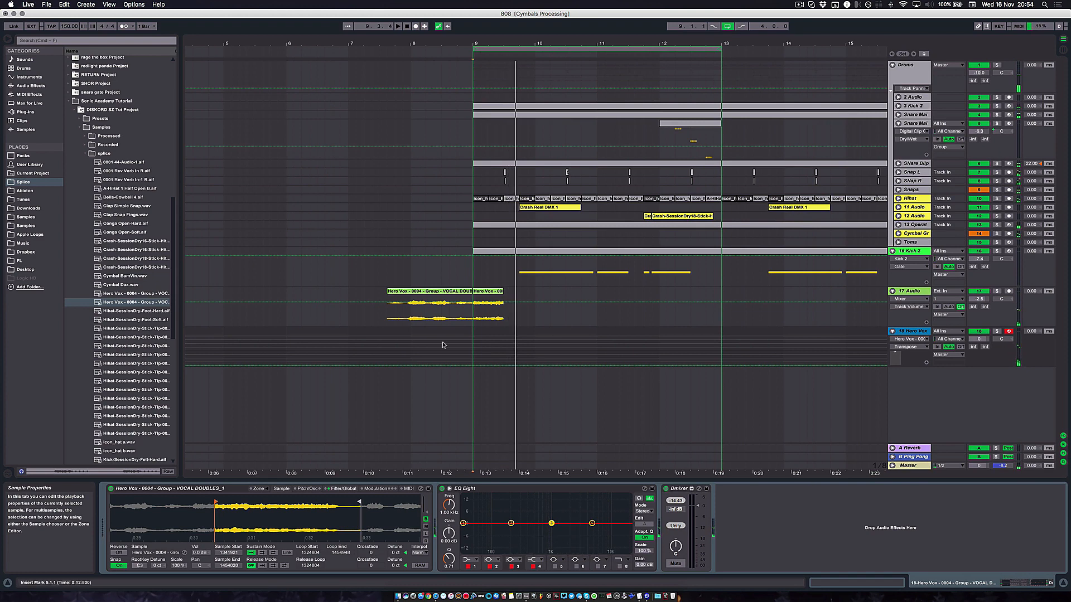
left_click_drag(503, 291, 492, 295)
left_click(346, 58)
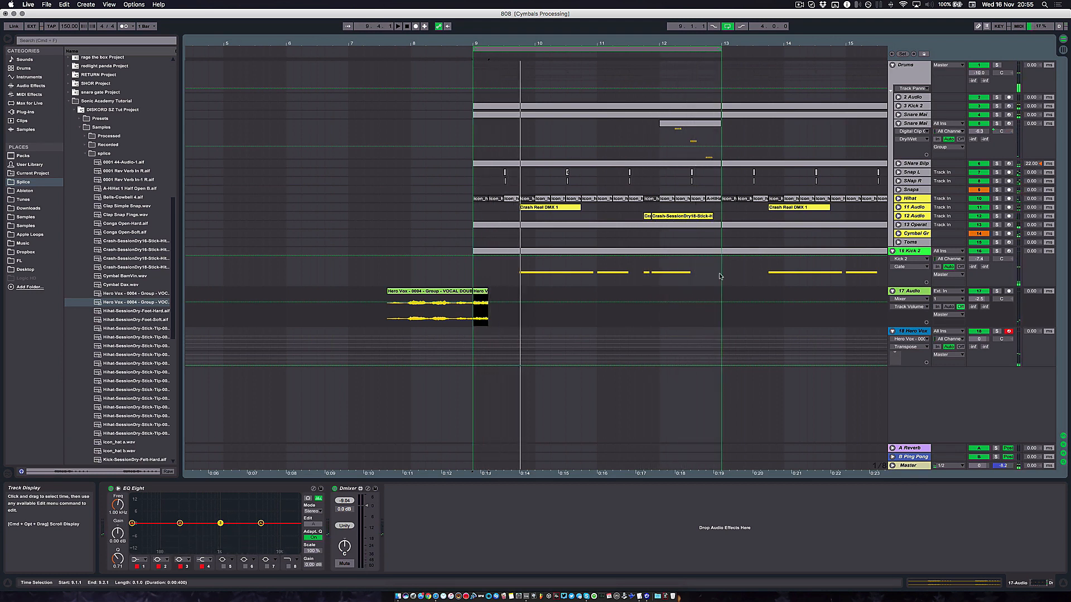
Record a vocal melody with the Sampler on the 18 Hero Vox track from bar 9 through bar 12, and play it back
left_click(416, 27)
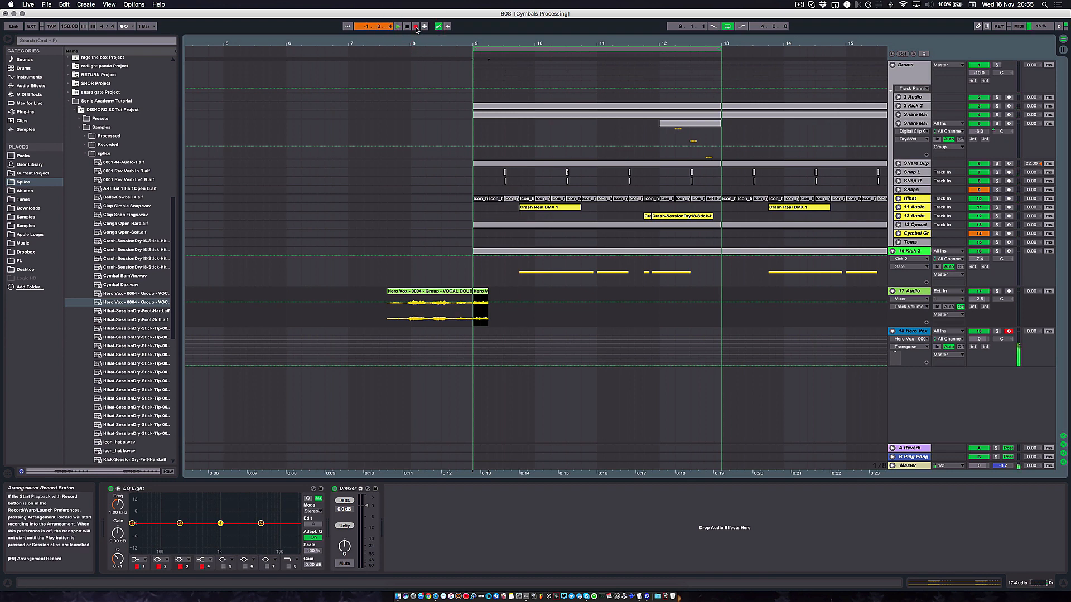
key("space")
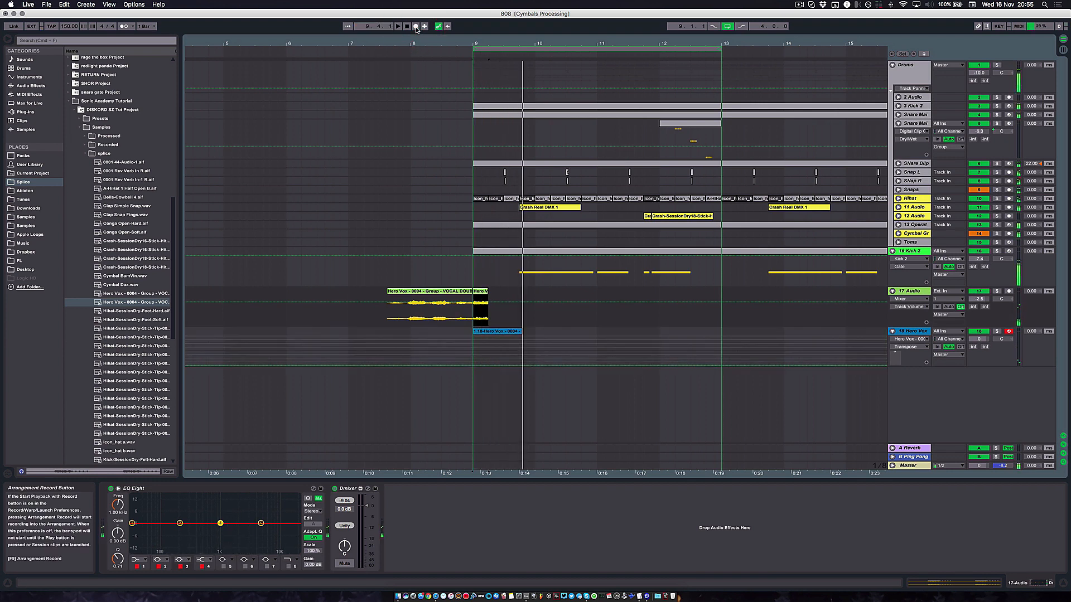
left_click(416, 26)
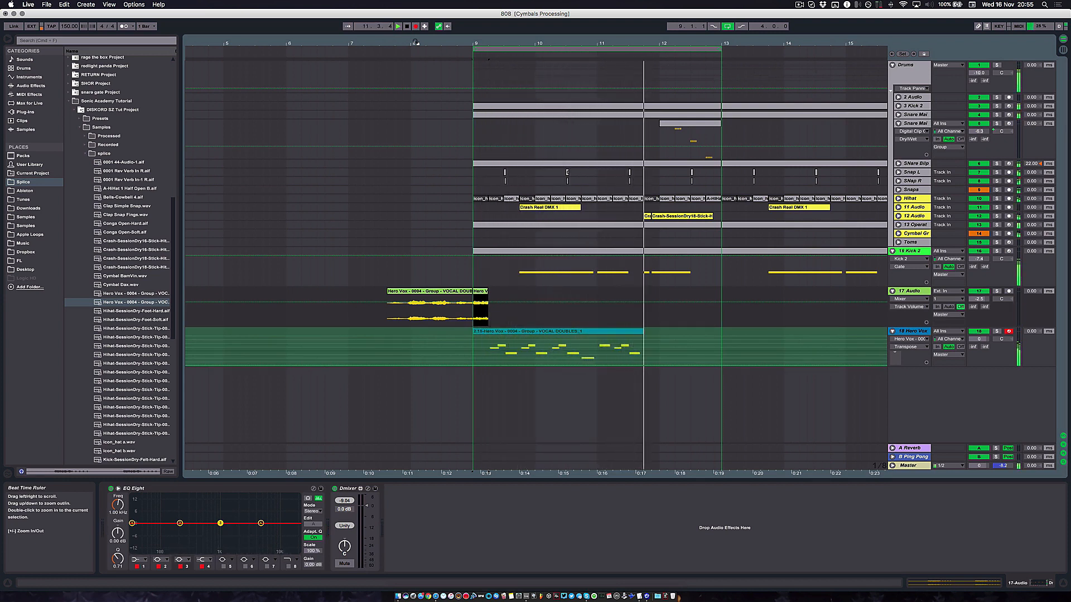
key("space")
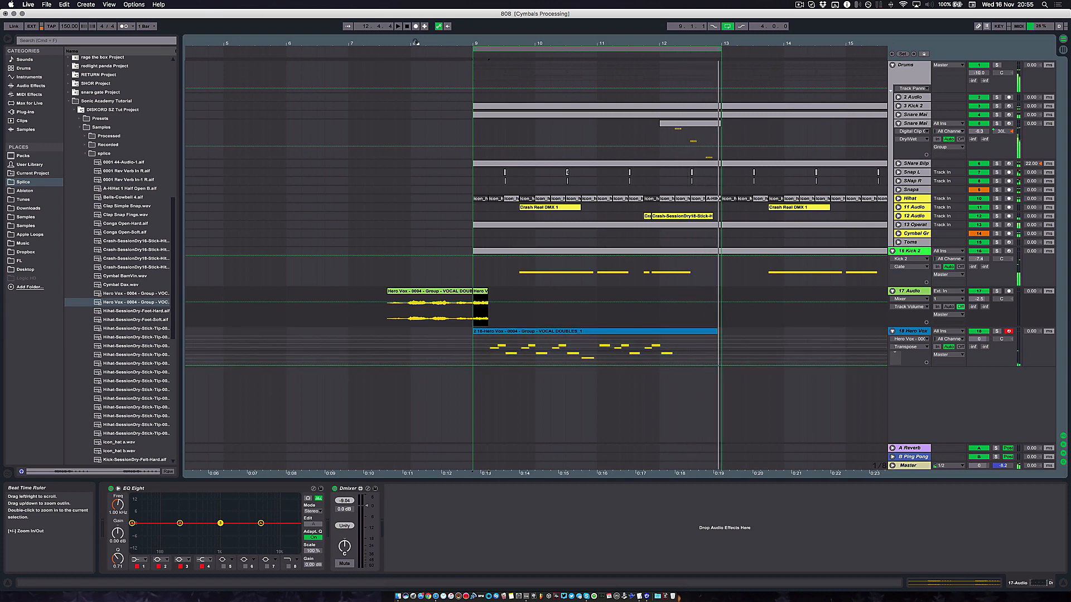
key("space")
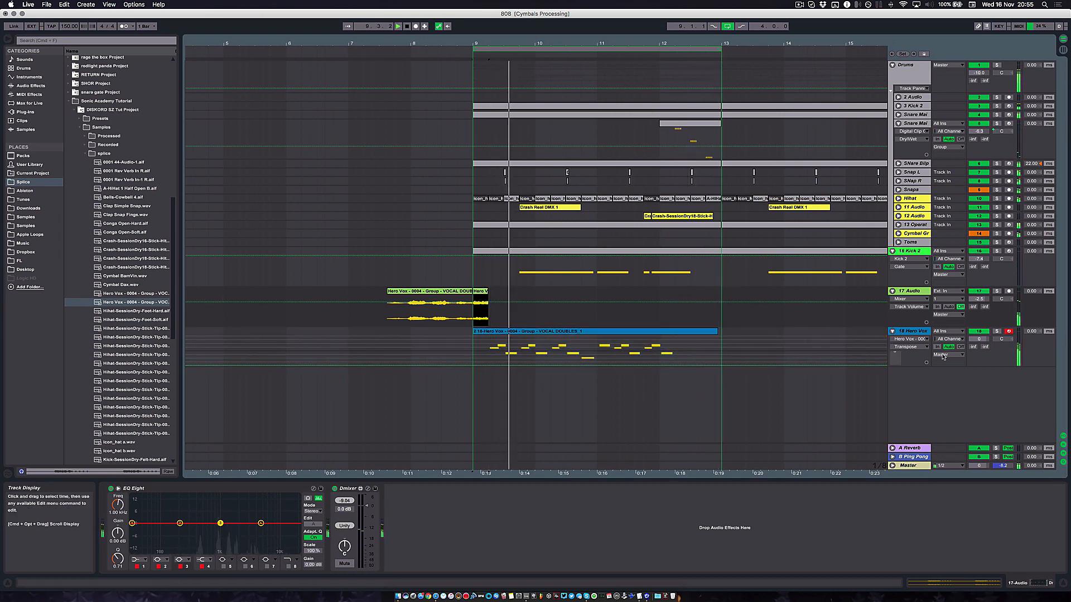
Quantize all notes in the recorded 18 Hero Vox MIDI clip and audition the result
left_click(913, 331)
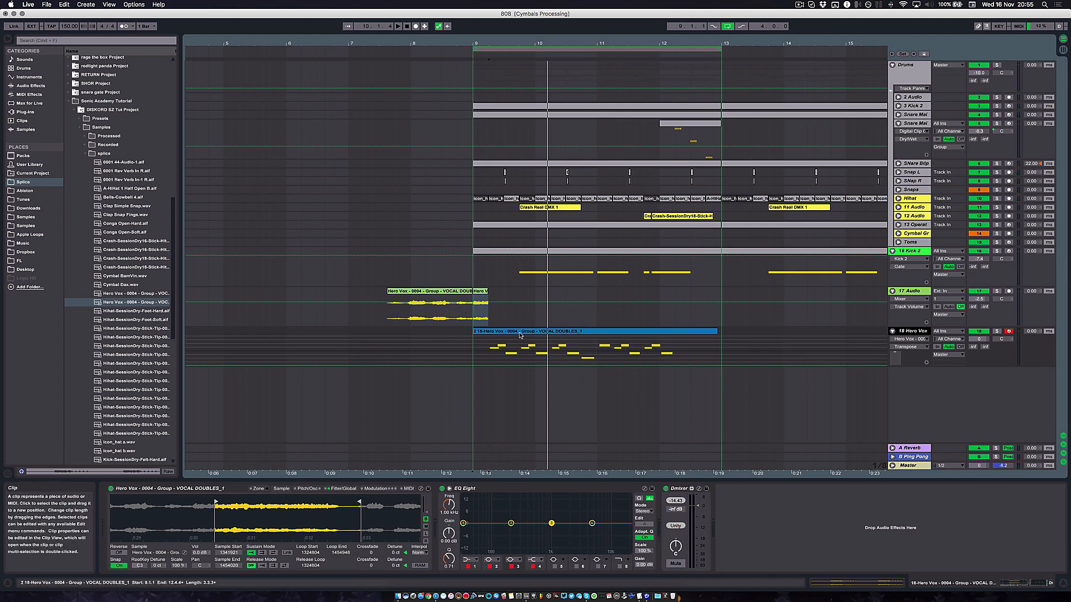
left_click(545, 333)
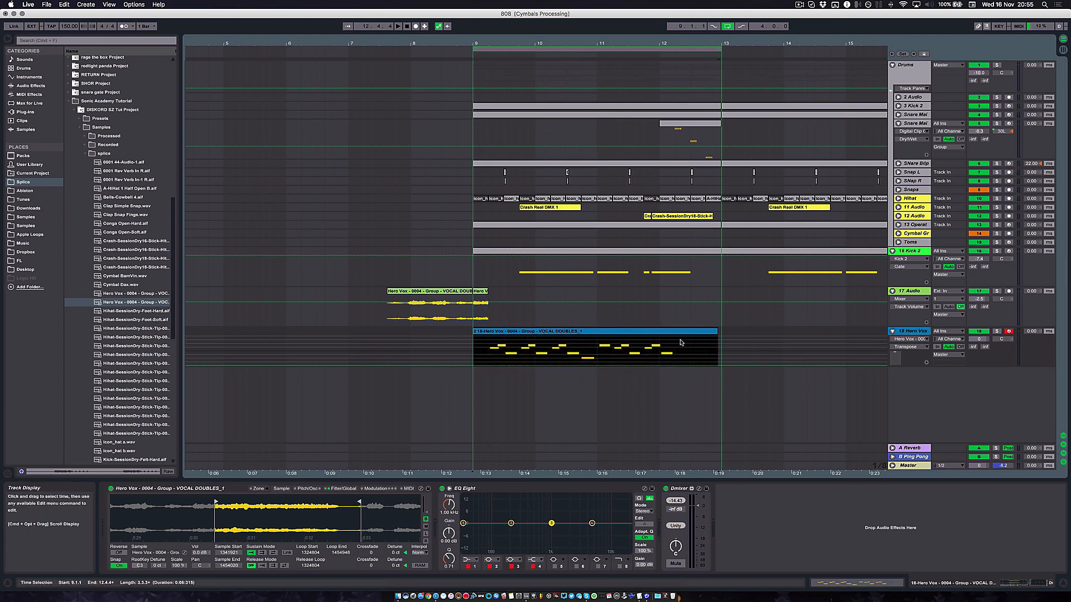
double_click(582, 334)
left_click(450, 407)
key("super+a")
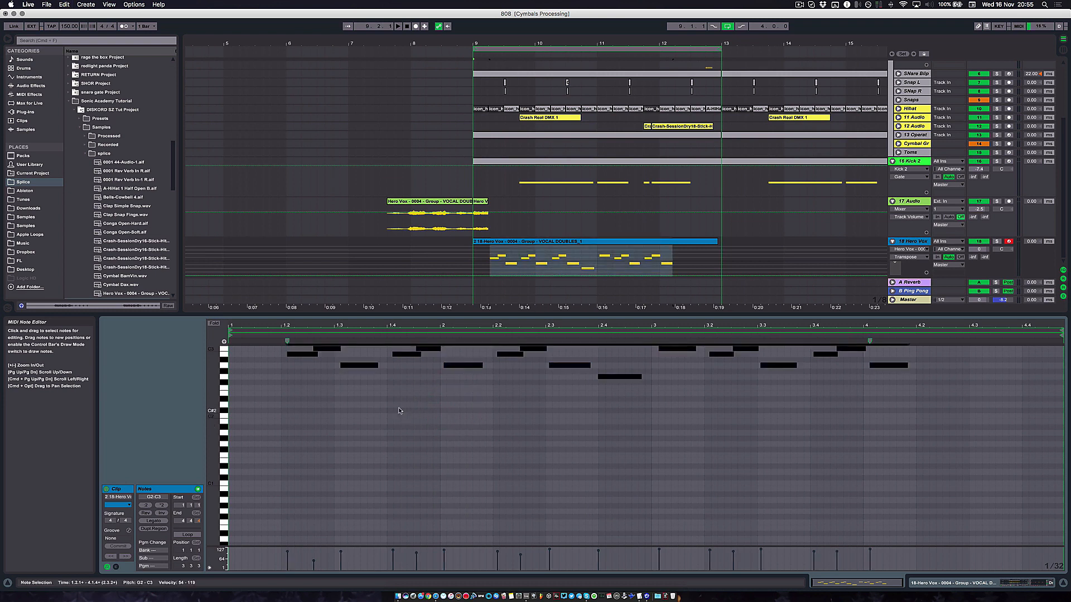
key("super+u")
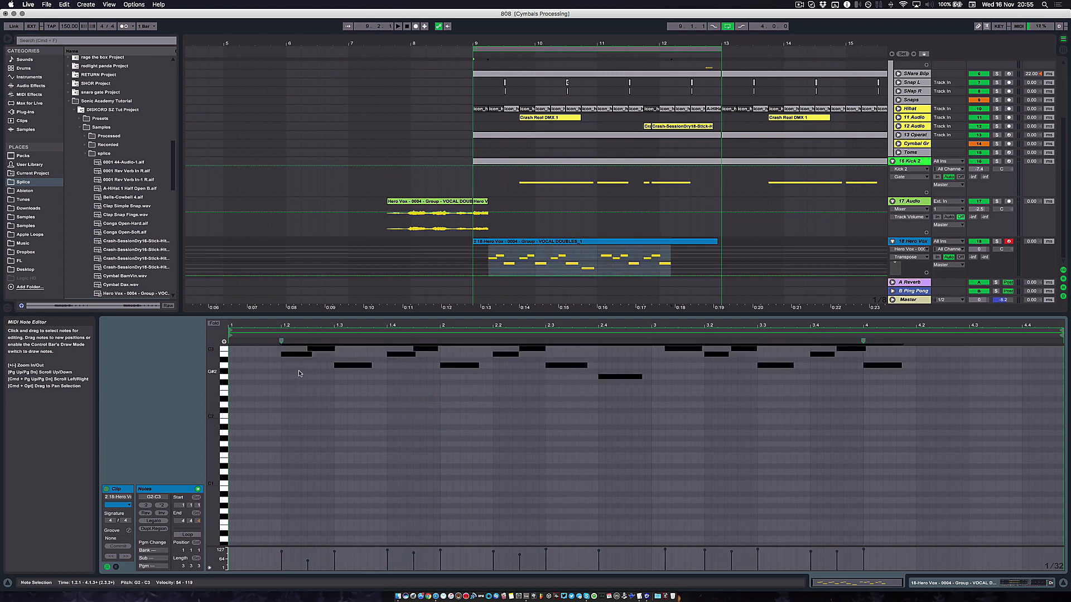
key("space")
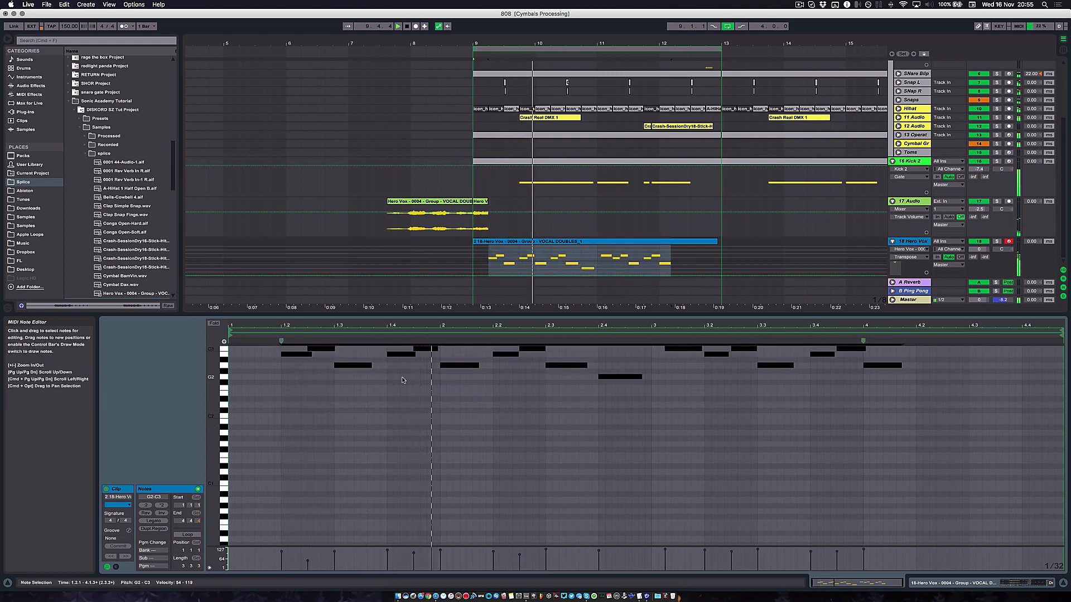
Lengthen the A2 note at 1.3.1 slightly at its end and play the clip again
left_click(395, 364)
key("space")
mouse_move(371, 366)
left_mouse_down()
mouse_move(387, 367)
mouse_move(378, 367)
left_mouse_up()
key("space")
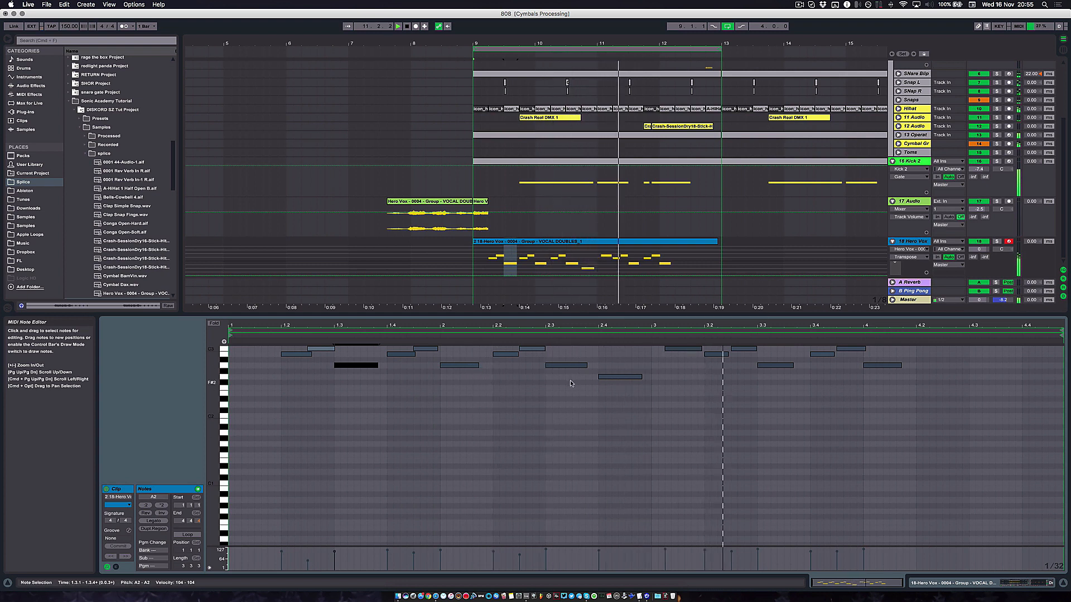
Make the long C3 note in the clip's third bar start at 3.1.1, audition it, and hide the clip's detail view
left_click(684, 371)
mouse_move(678, 351)
left_mouse_down()
mouse_move(665, 352)
mouse_move(698, 351)
left_mouse_up()
key("space")
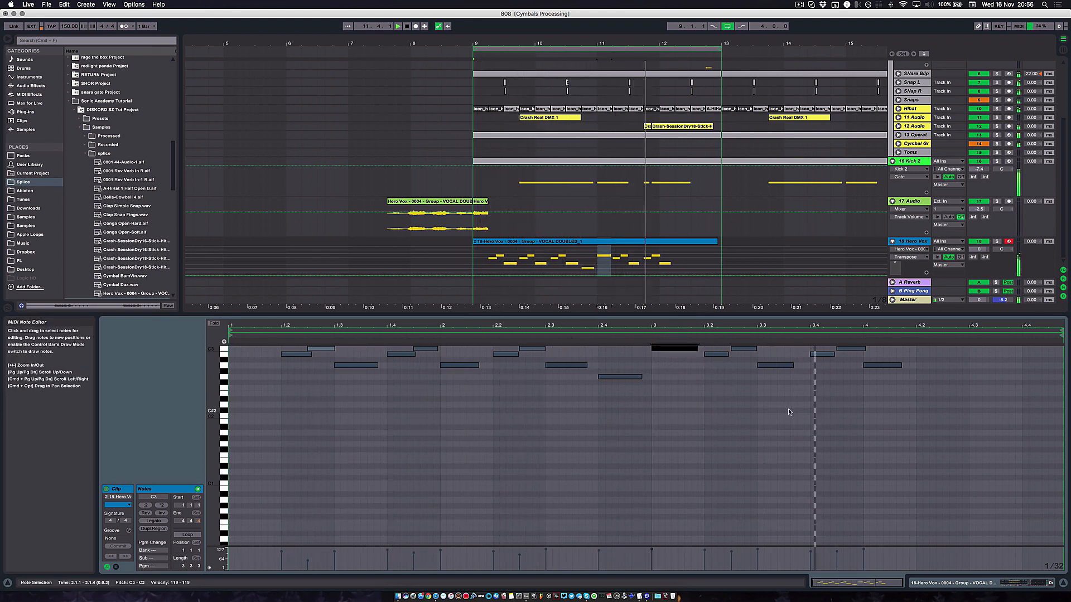
key("space")
left_click(700, 244)
key("super+alt+l")
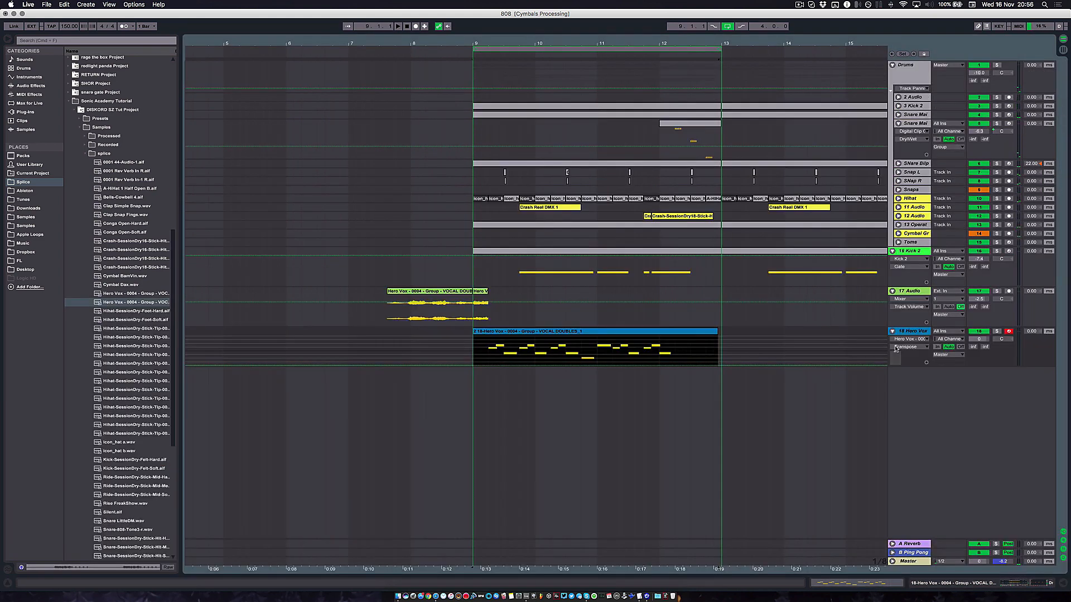
Show the 18 Hero Vox track's devices and add a Saturator to the end of the chain
left_click(918, 333)
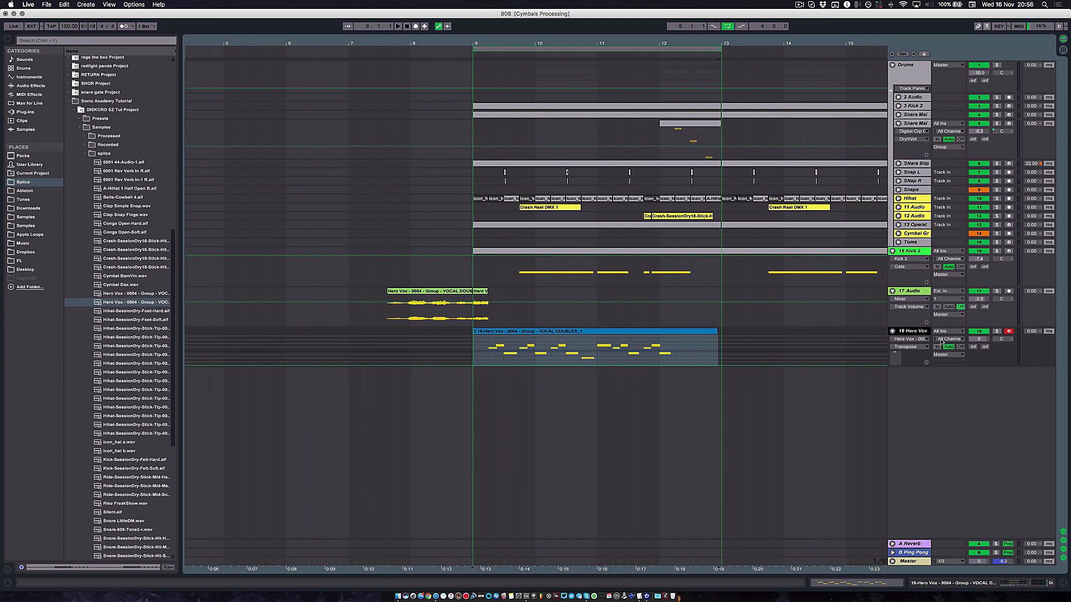
double_click(920, 333)
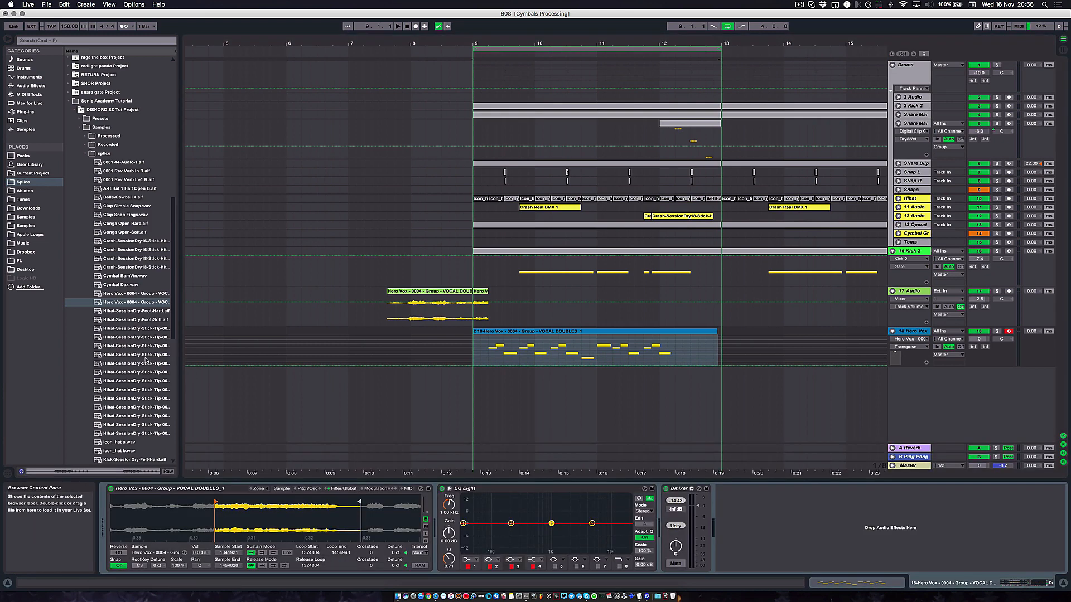
left_click(39, 86)
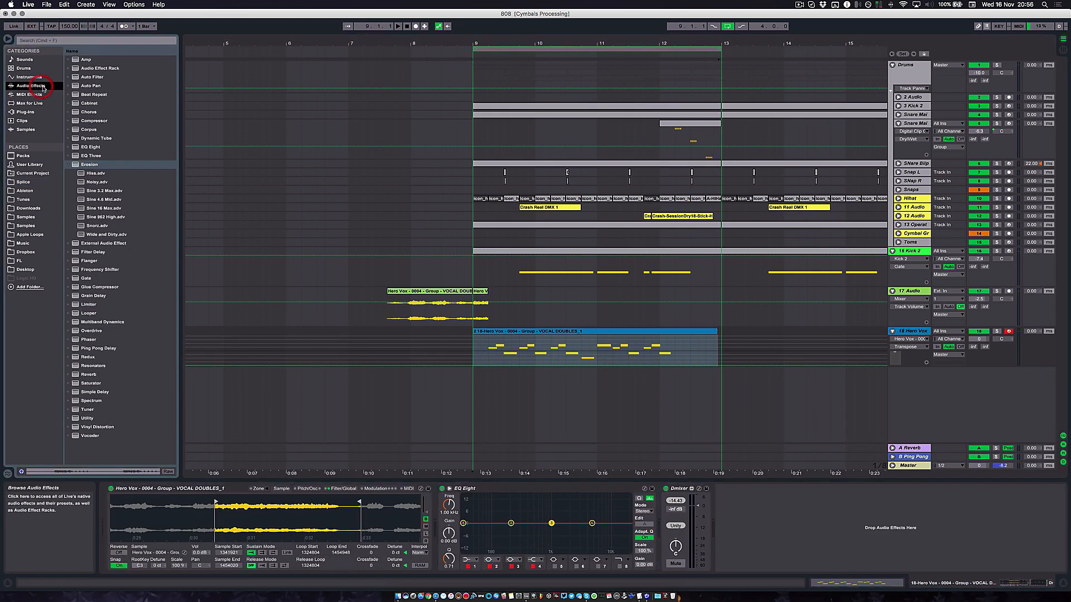
left_click(91, 384)
double_click(91, 384)
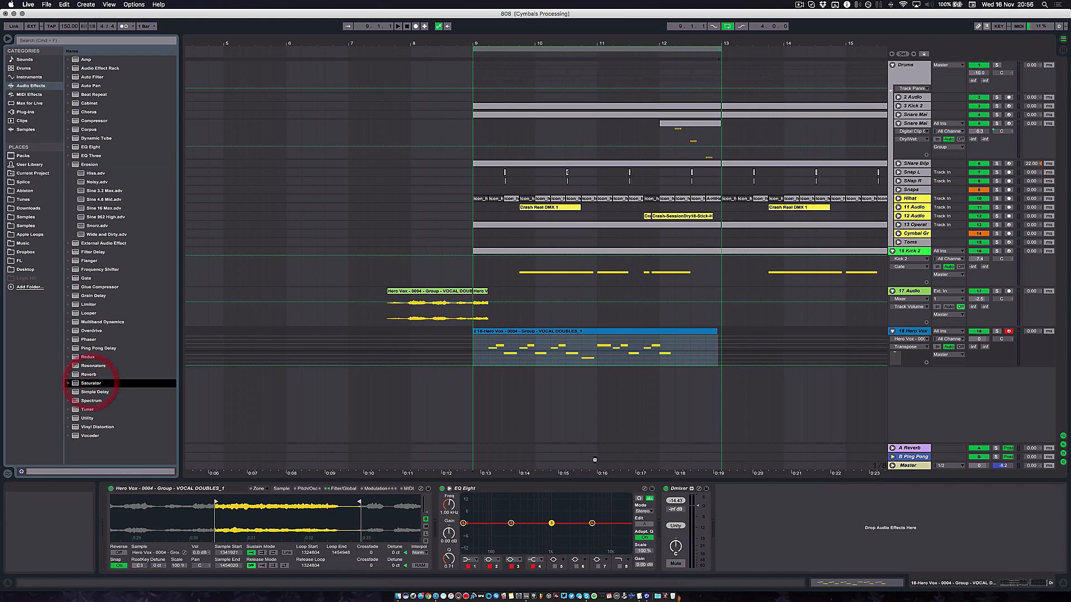
Set the Saturator's Drive to 22.3 dB and Dry/Wet to 36.5 %, and check the sound in playback
left_click_drag(726, 510, 727, 491)
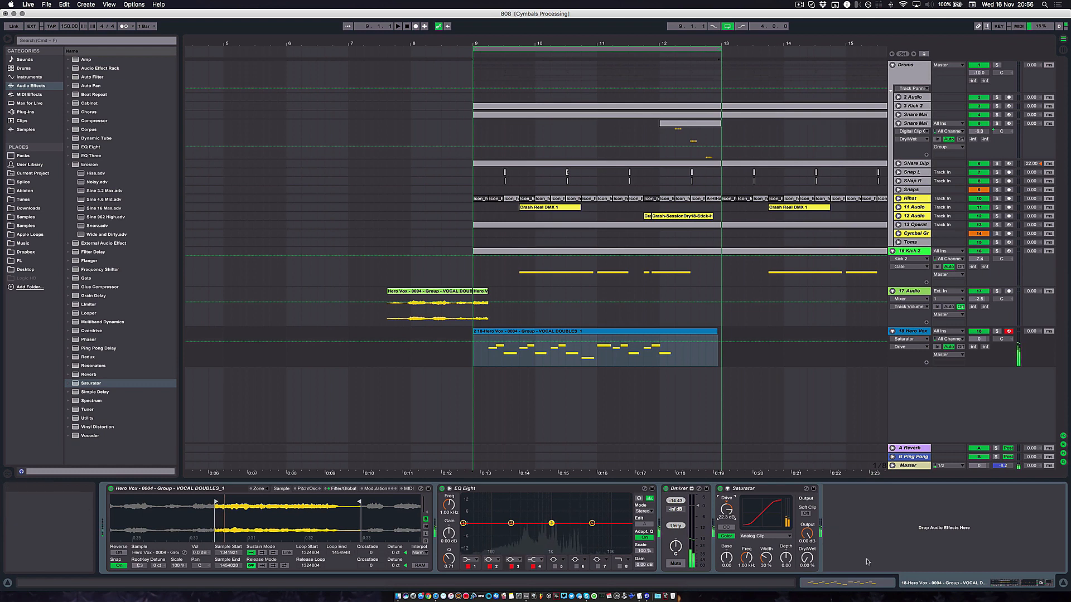
left_click_drag(807, 559, 806, 554)
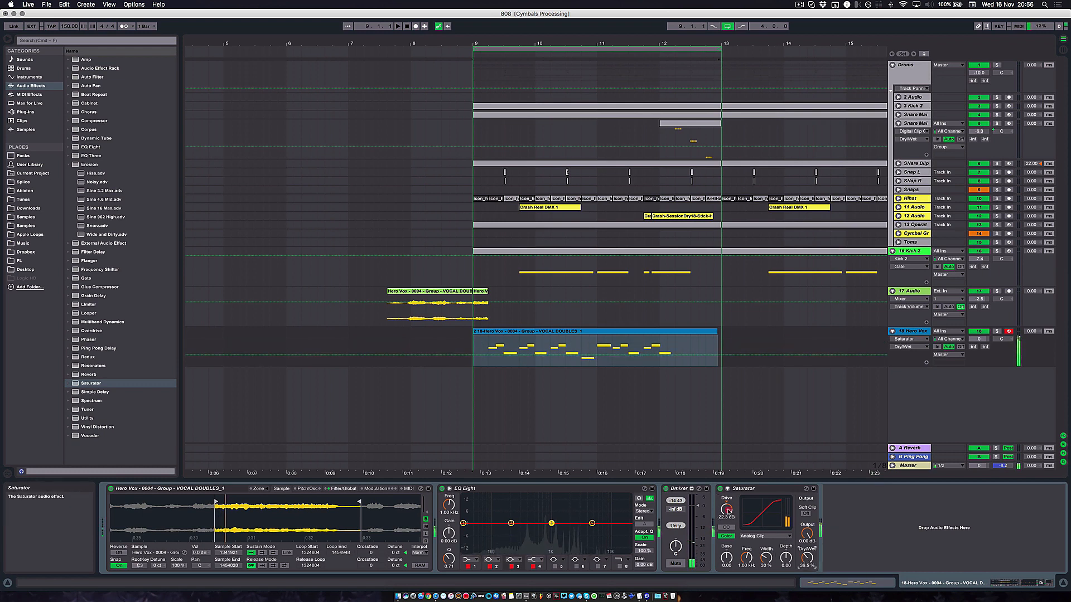
left_click_drag(726, 509, 726, 510)
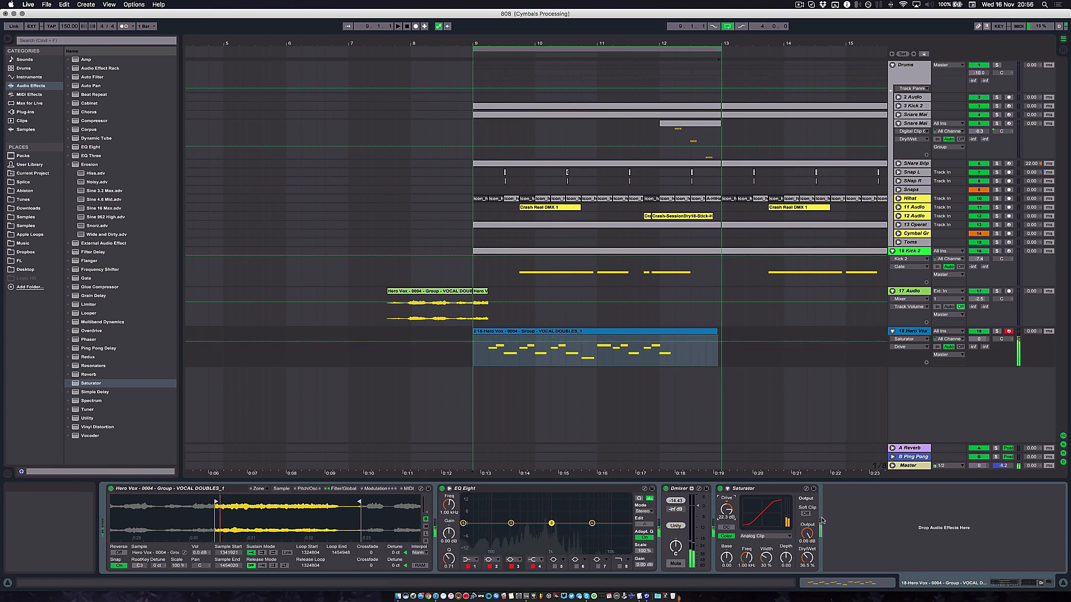
left_click(807, 558)
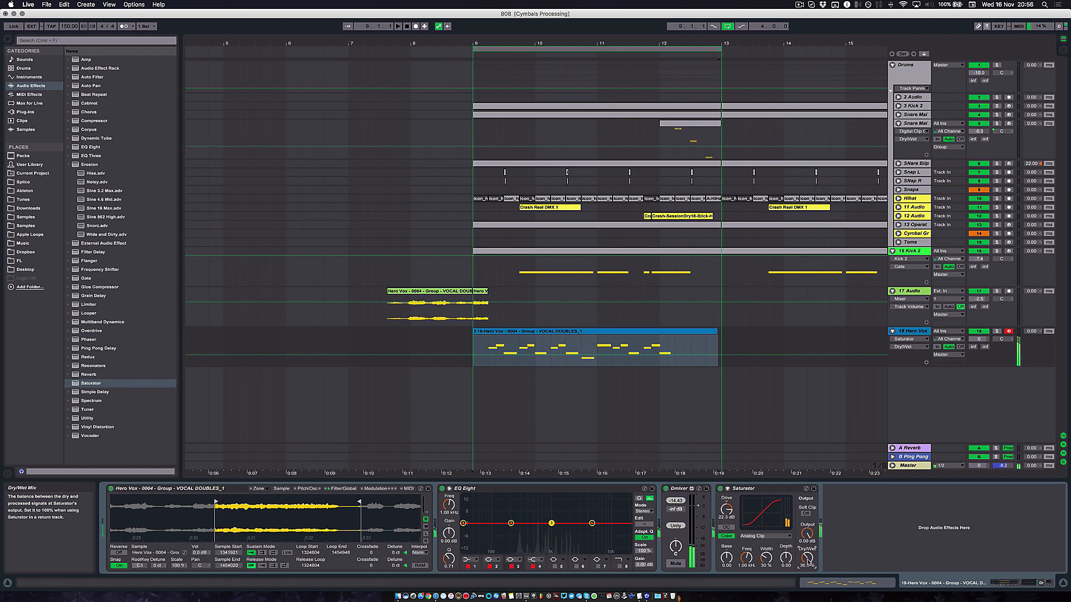
key("space")
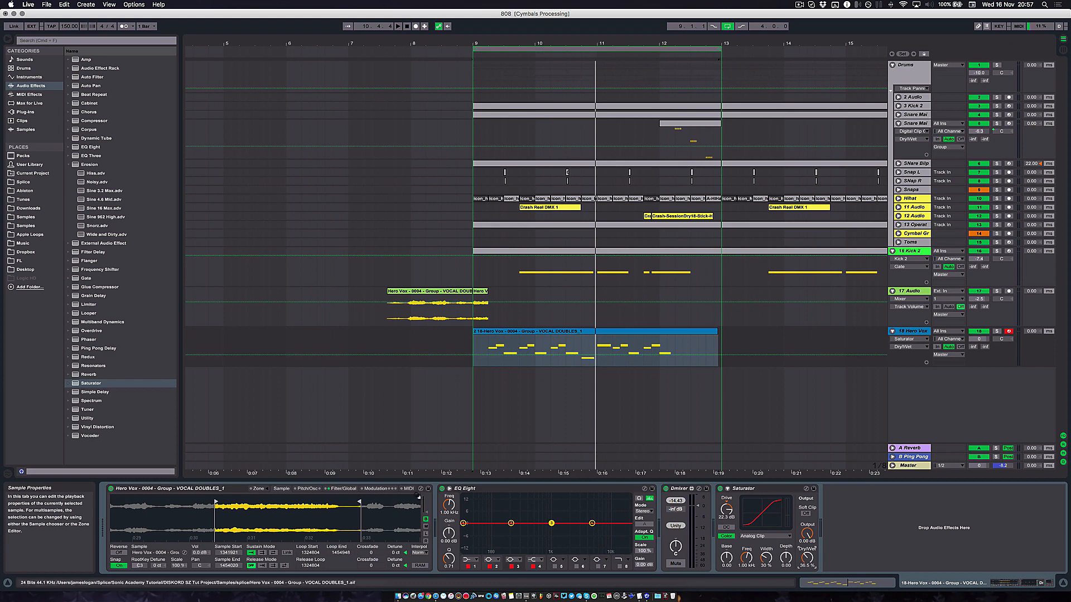
key("space")
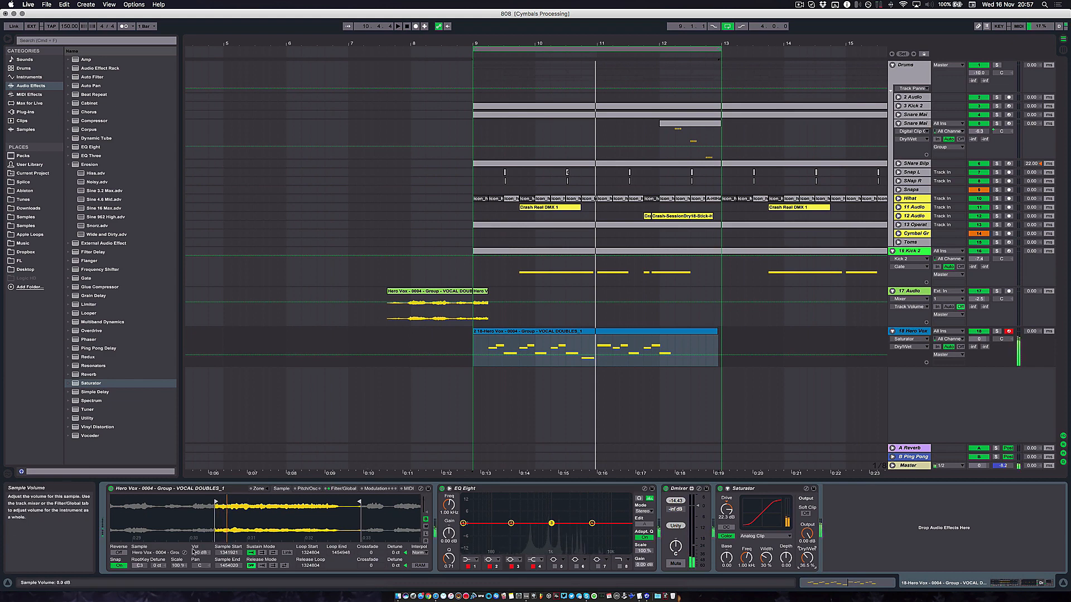
Set the Sampler's pitch envelope amount to -1 st and its decay to 531 ms
left_click(316, 490)
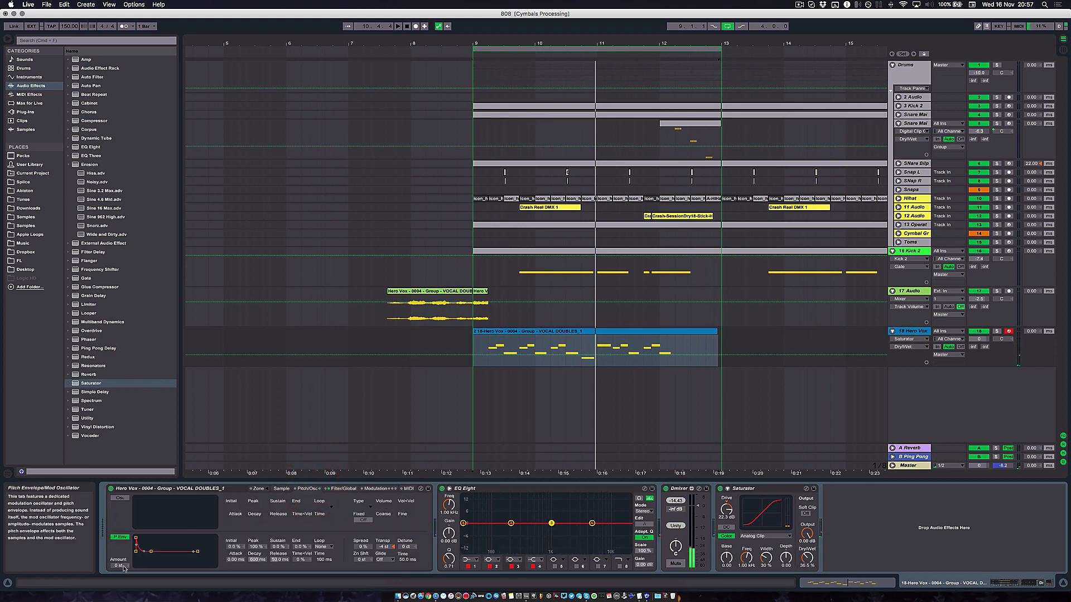
left_click_drag(120, 566, 120, 571)
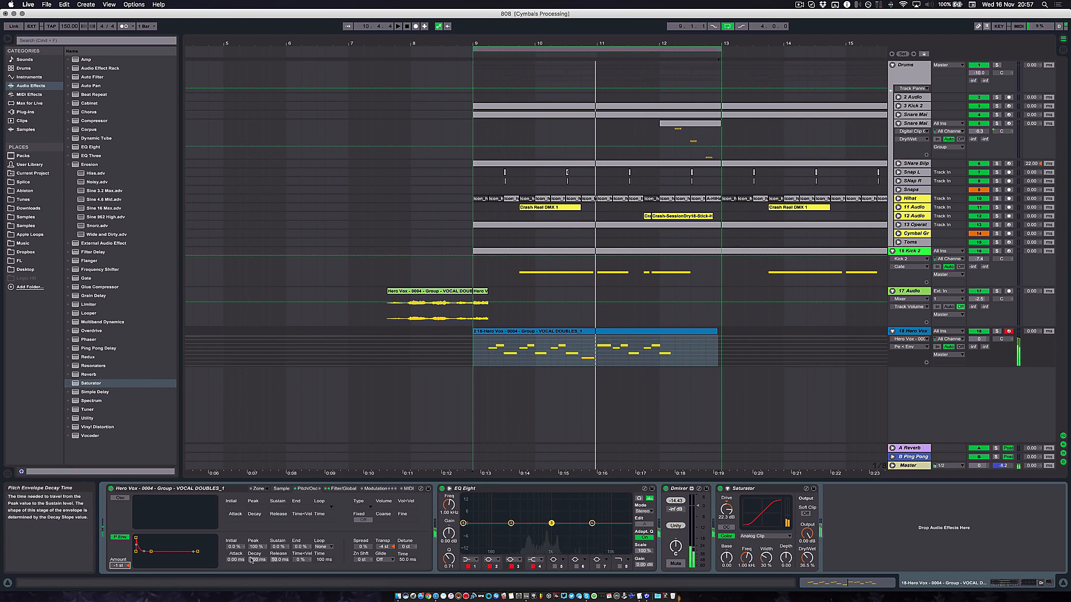
left_click_drag(257, 560, 257, 564)
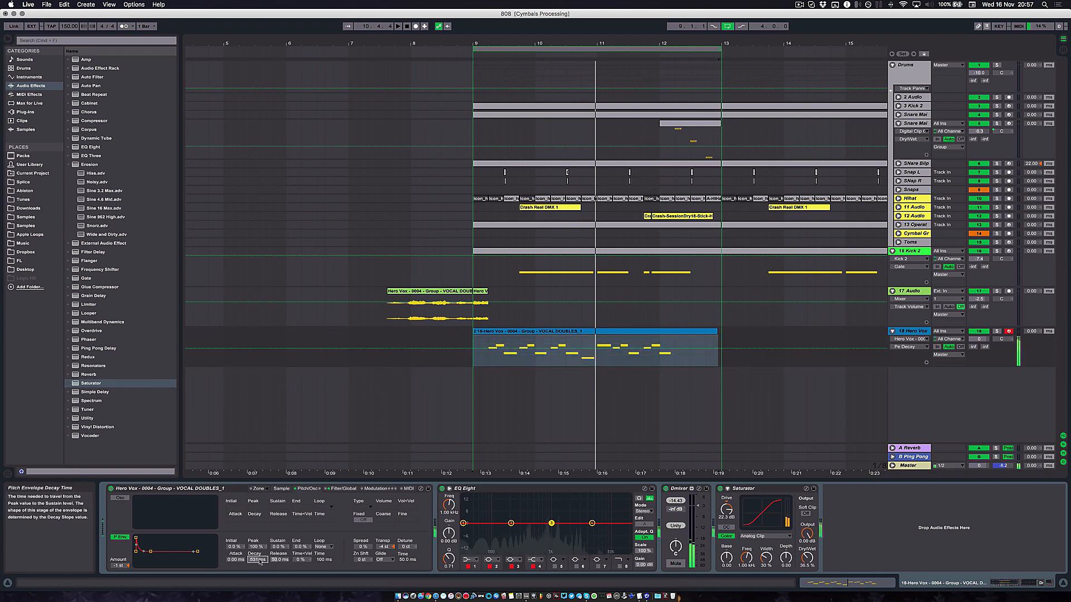
Open the Hero Vox MIDI clip, set the velocity of all its notes to 127, and audition it
key("space")
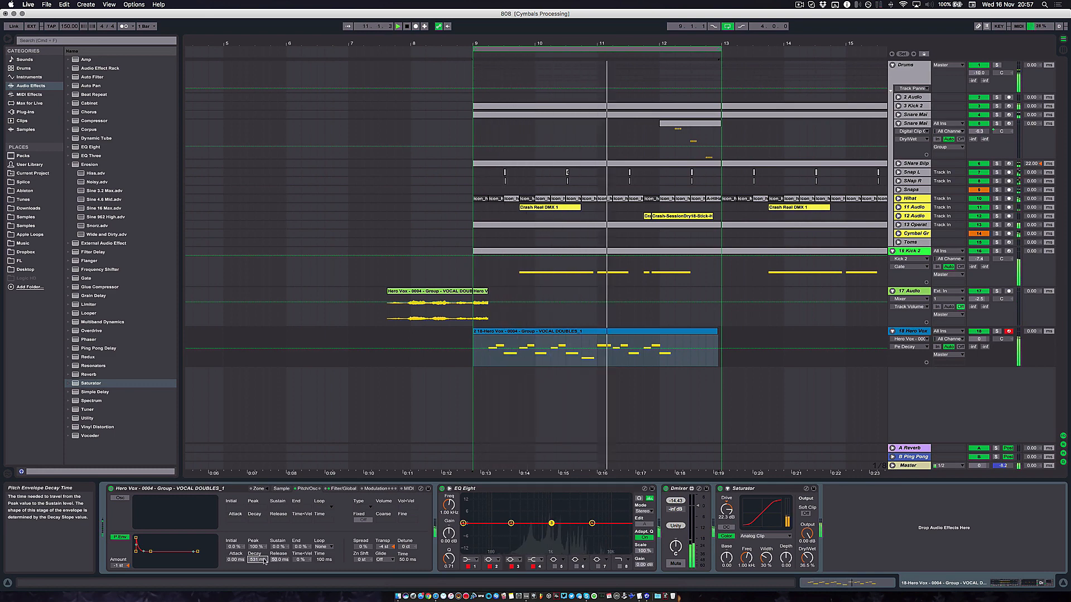
double_click(544, 331)
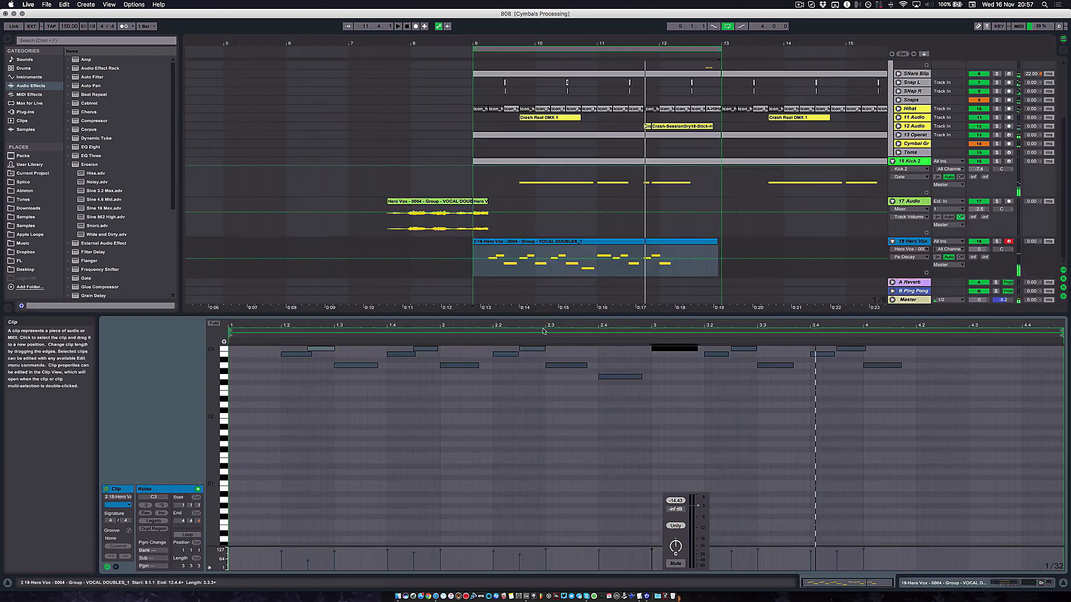
key("super+a")
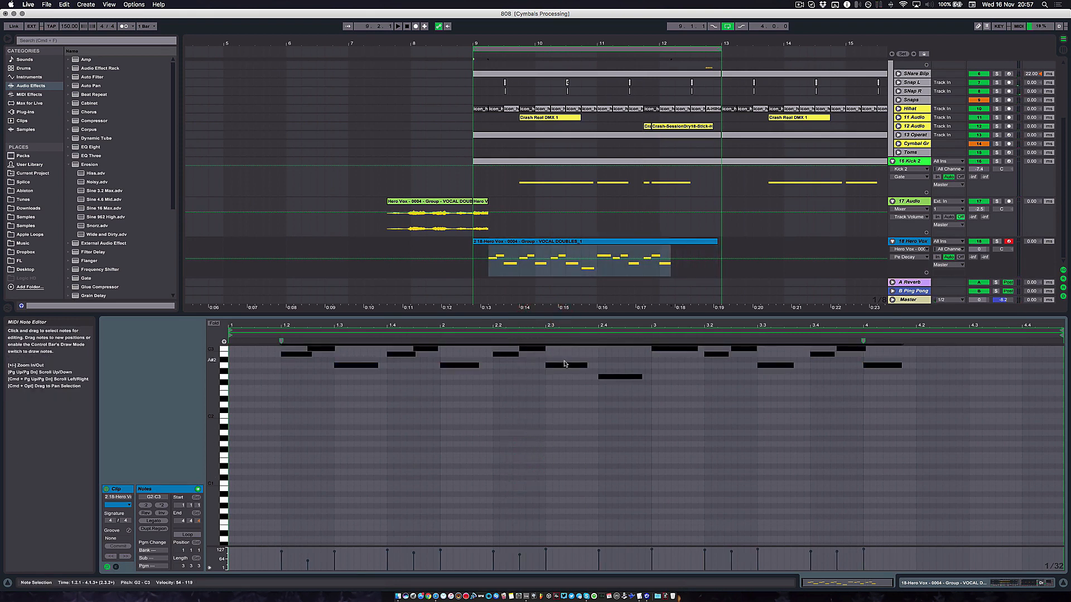
left_click_drag(566, 365, 566, 336)
left_click(533, 435)
key("space")
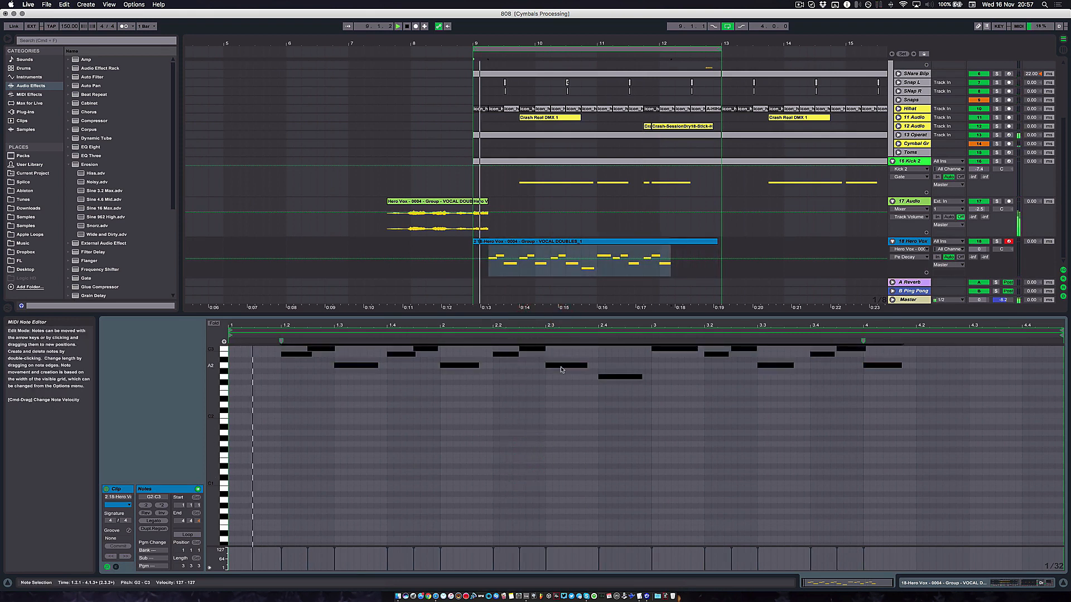
Hide the clip's detail view and set the 18 Hero Vox track volume to -2.4 dB during playback
key("super+alt+l")
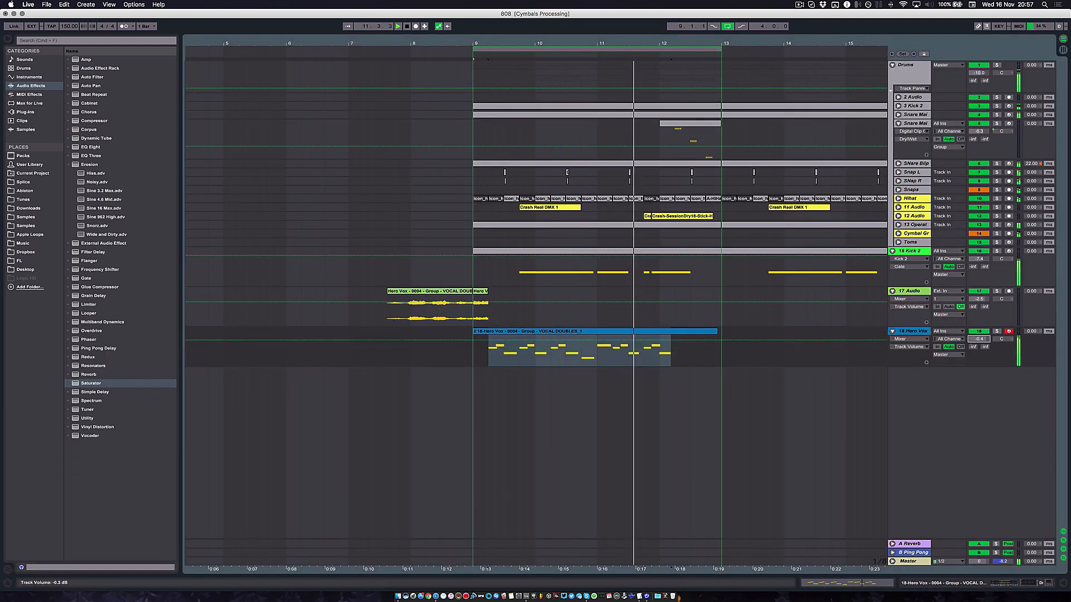
left_click_drag(979, 339, 979, 347)
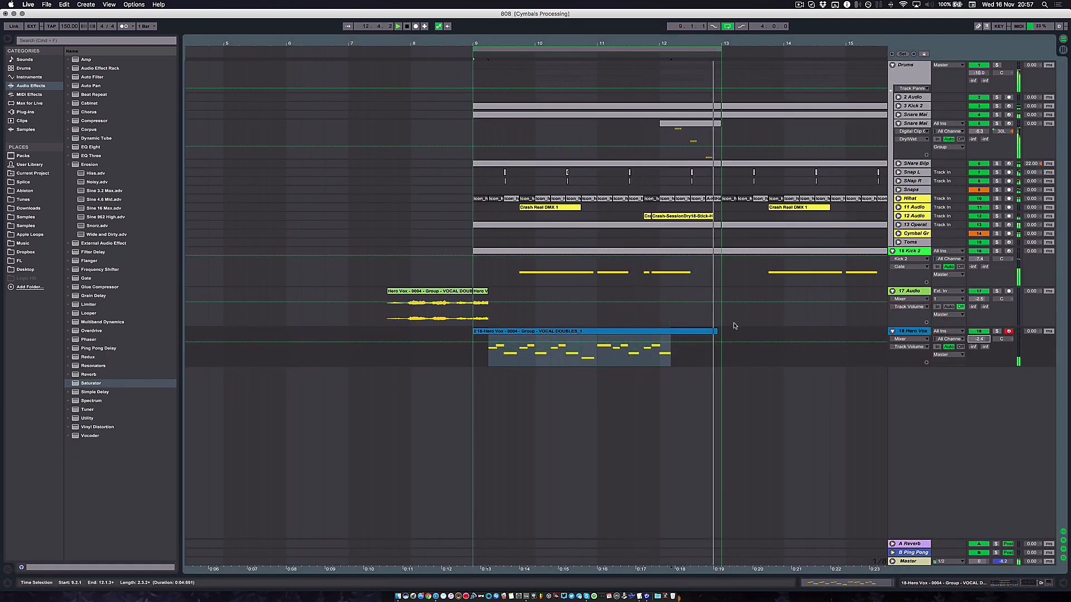
left_click_drag(738, 326, 693, 327)
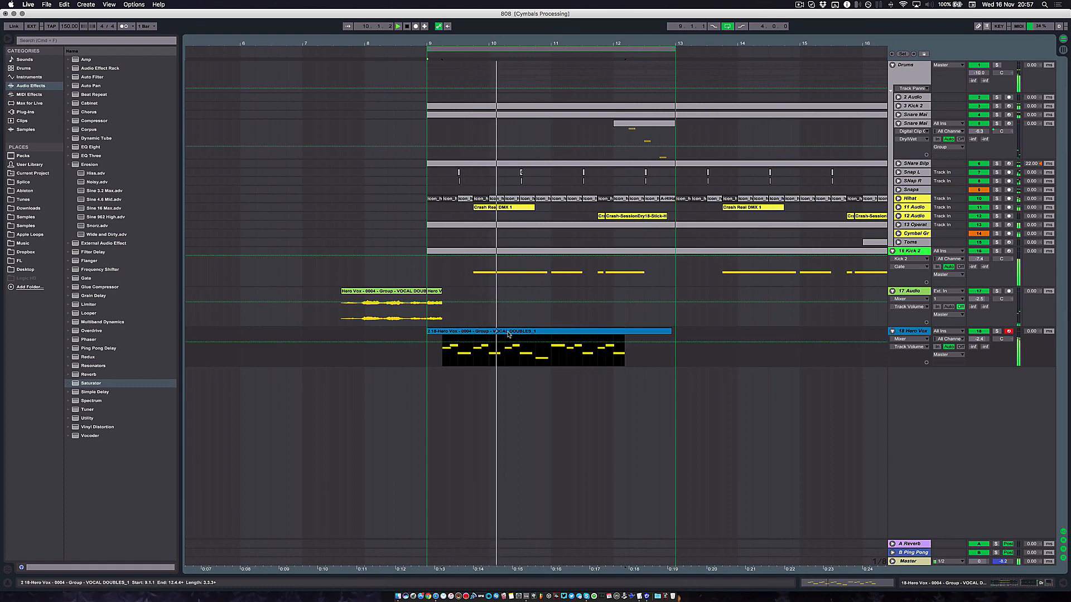
left_click(506, 331)
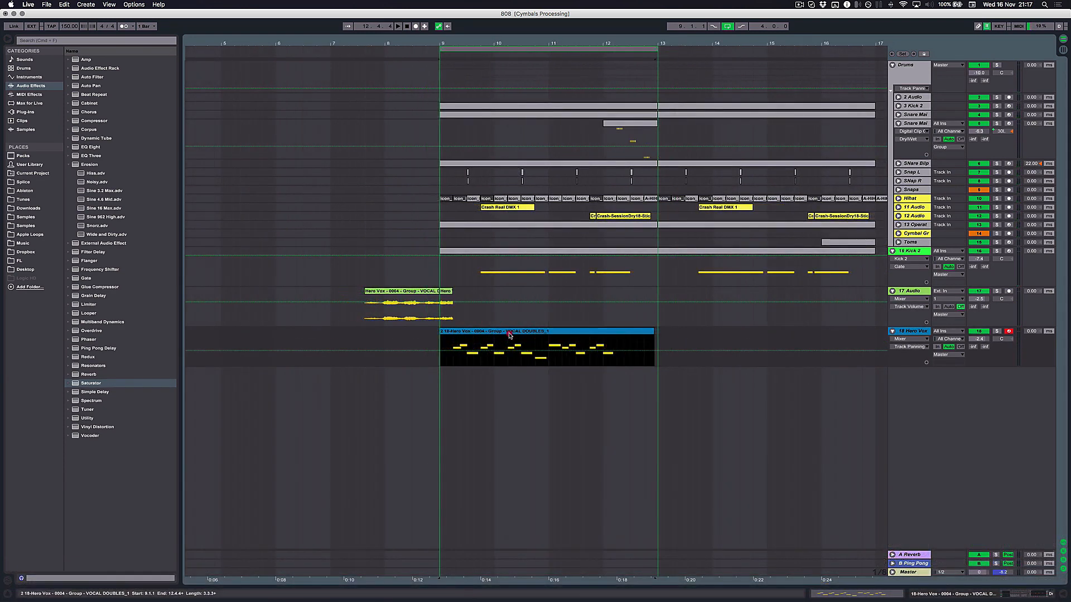
Lengthen the clip's A2 notes at 1.3 and 2.1 to one full beat each, and select the first three-note phrase
double_click(511, 332)
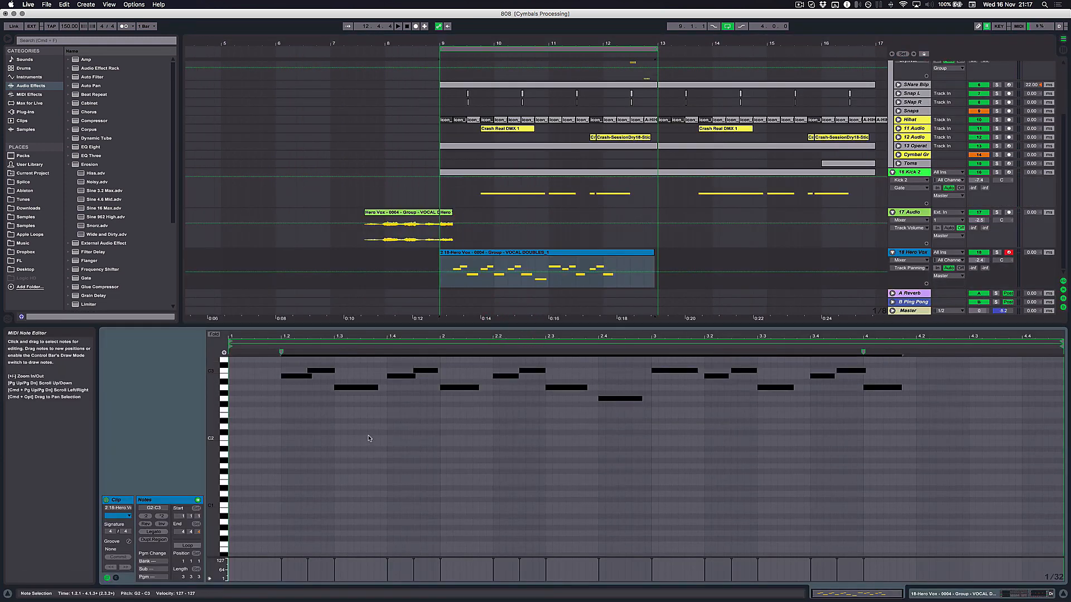
left_click(386, 389)
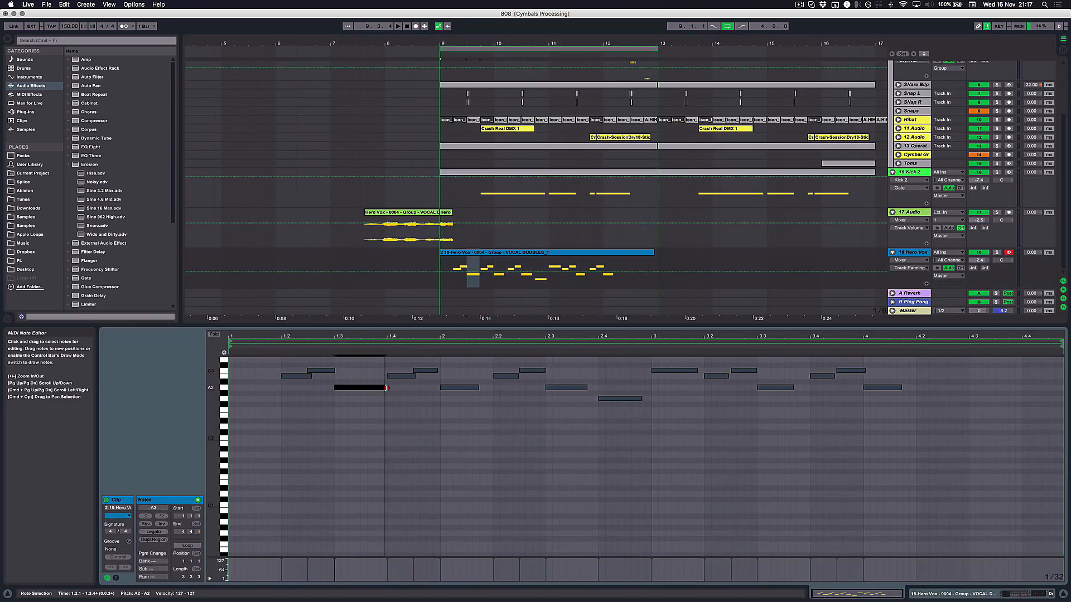
left_click(477, 389)
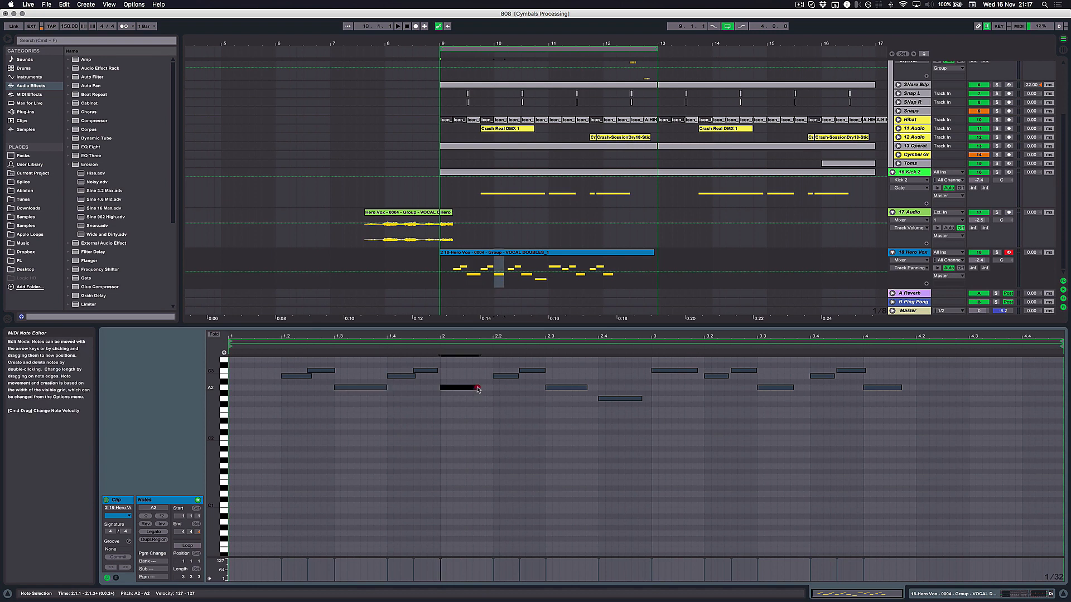
left_click(468, 427)
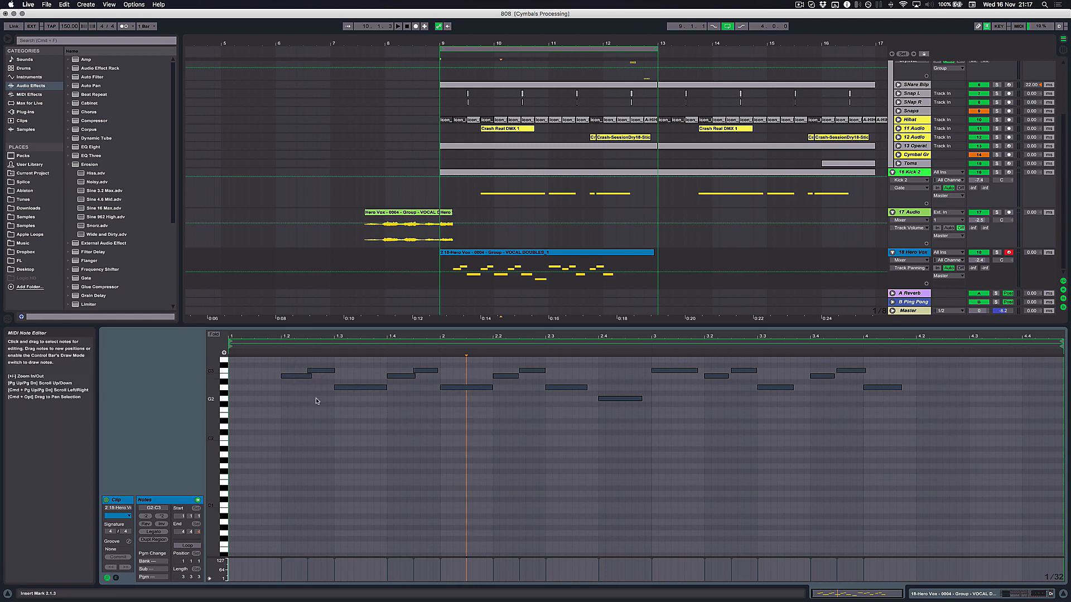
scroll(316, 401, "up", 1)
left_click_drag(282, 338, 432, 444)
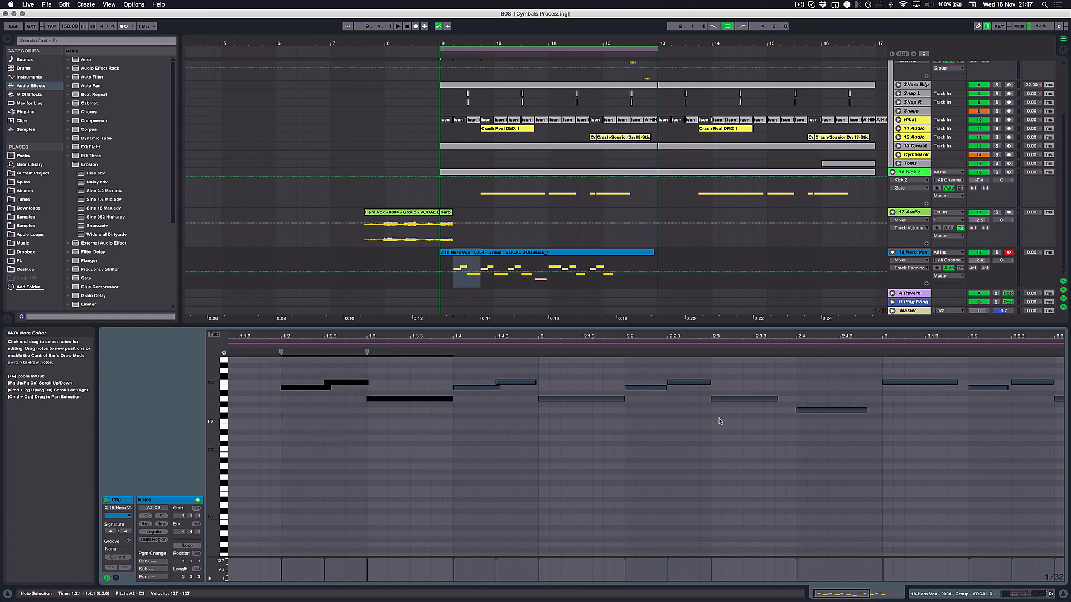
Shorten the arrangement loop to one bar from 9.1.1 and solo the 18 Hero Vox track for playback
left_click(466, 240)
left_click_drag(479, 49, 494, 49)
left_click(997, 252)
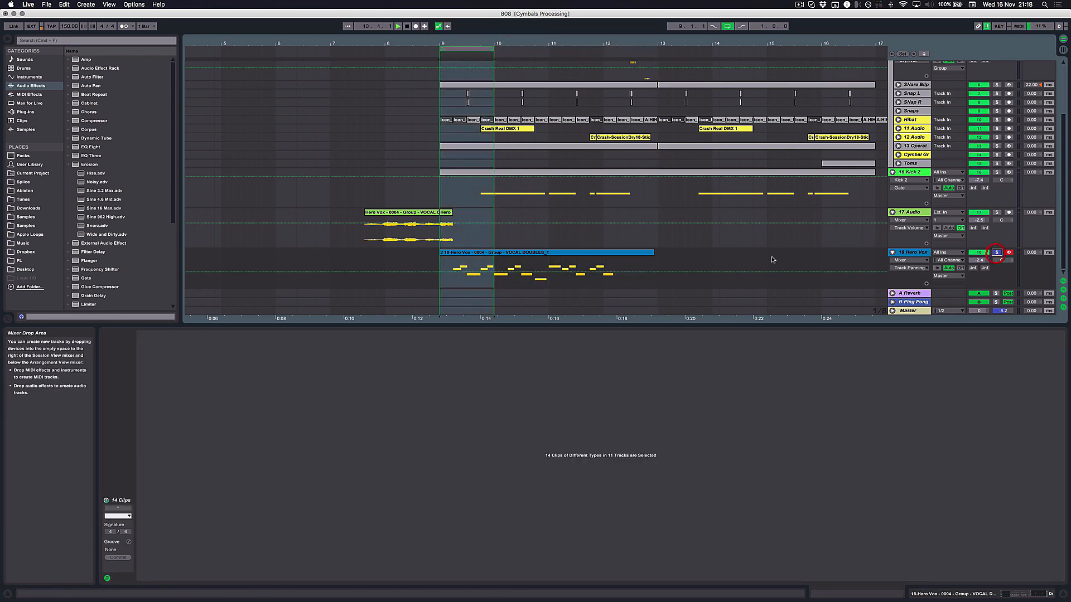
key("space")
Show the clip's Pitch Bend envelope and draw a curved drop from the middle of the first A2 note down to its end at 1.4
left_click(484, 259)
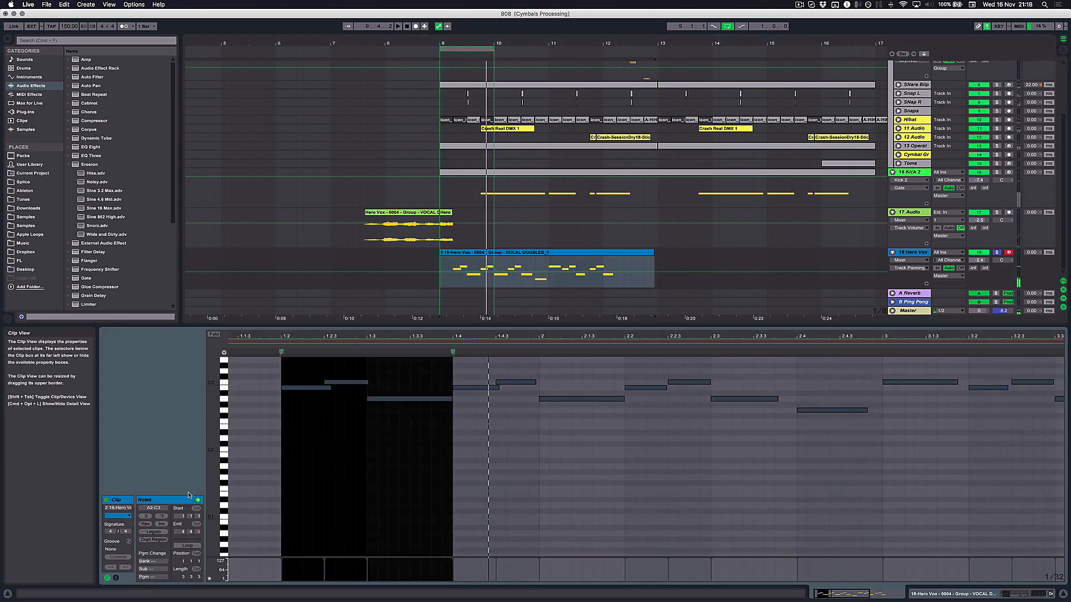
left_click(116, 578)
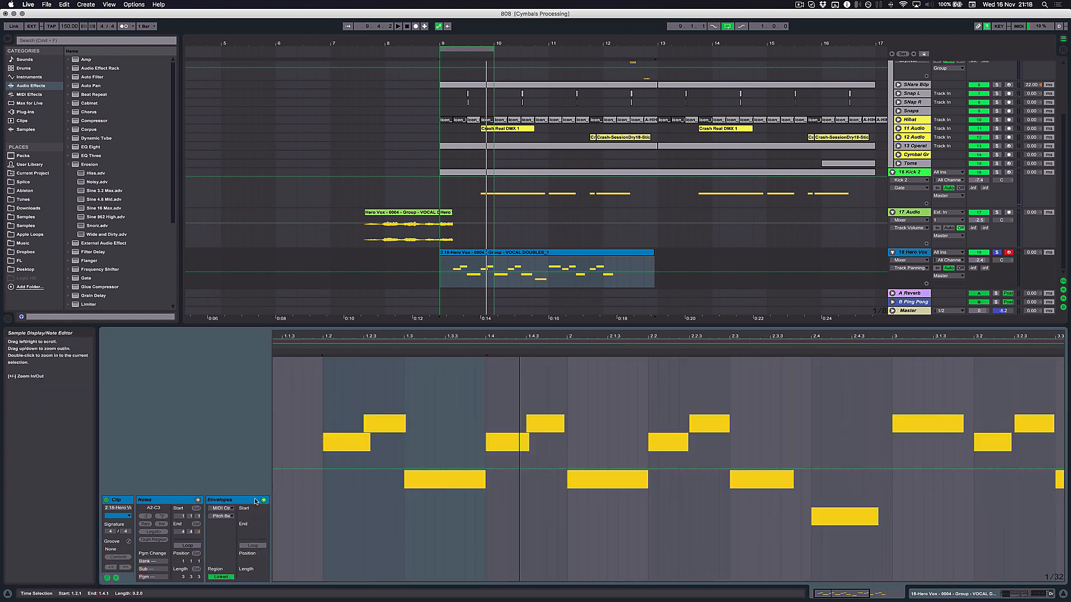
left_click(310, 468)
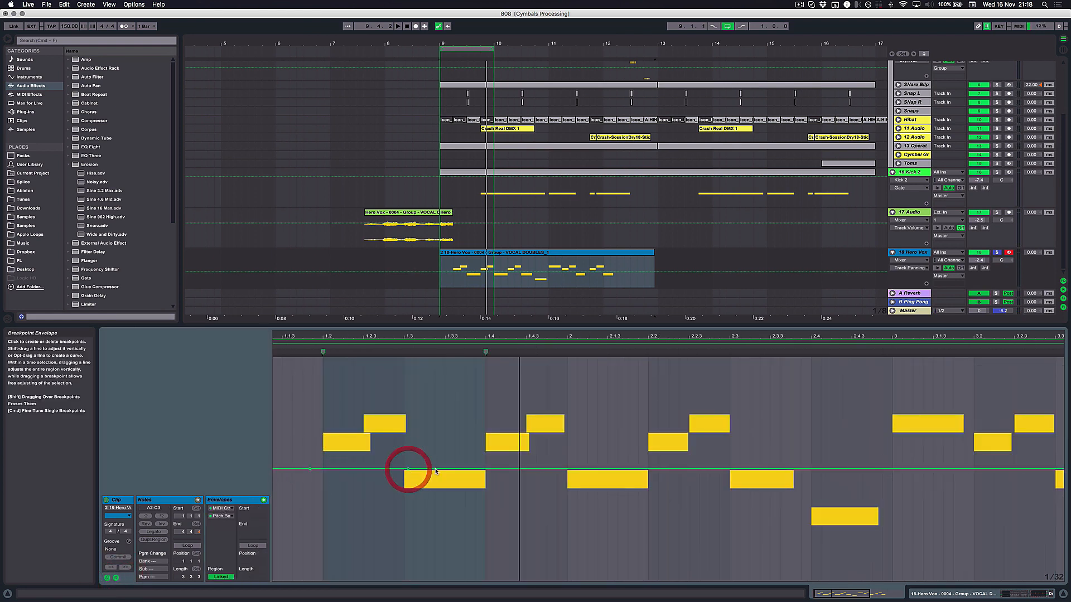
left_click_drag(487, 471, 494, 580)
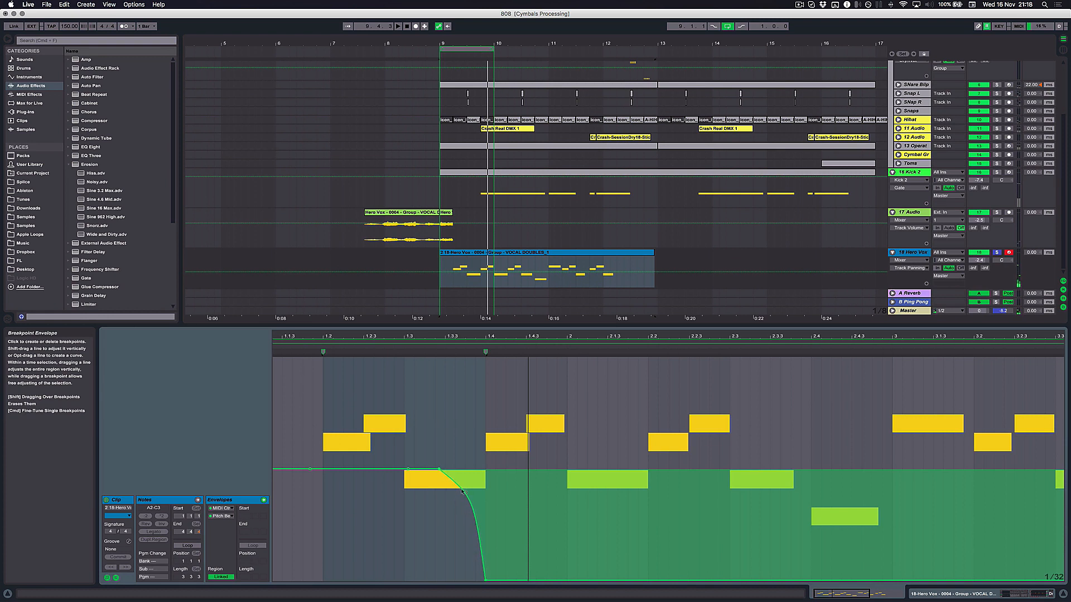
Add a pitch bend breakpoint just before 1.2 and audition the pitch drop in the one-bar loop
key("space")
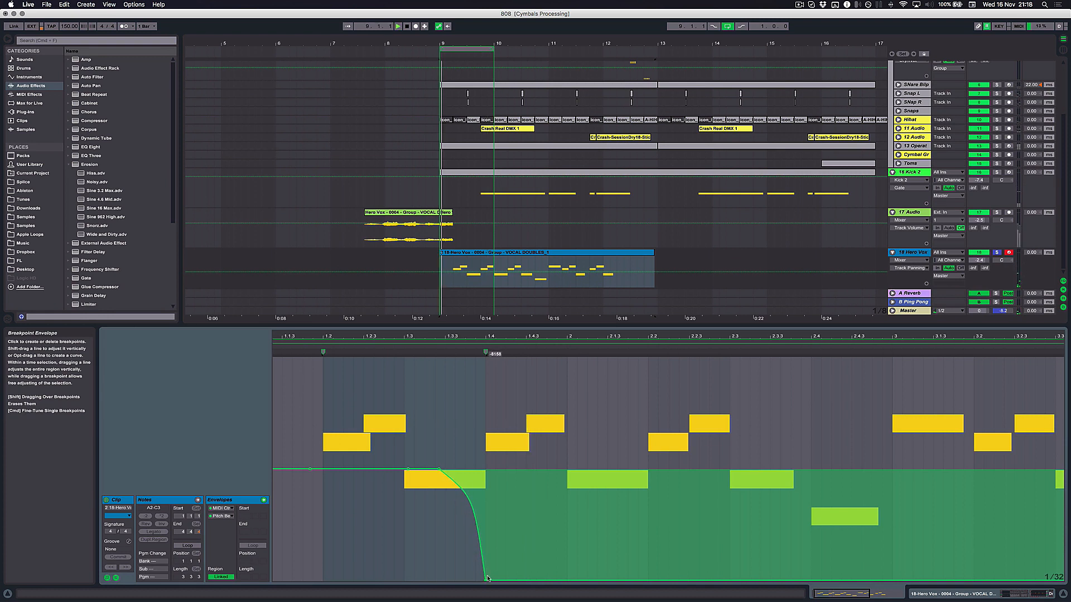
left_click(314, 471)
key("space")
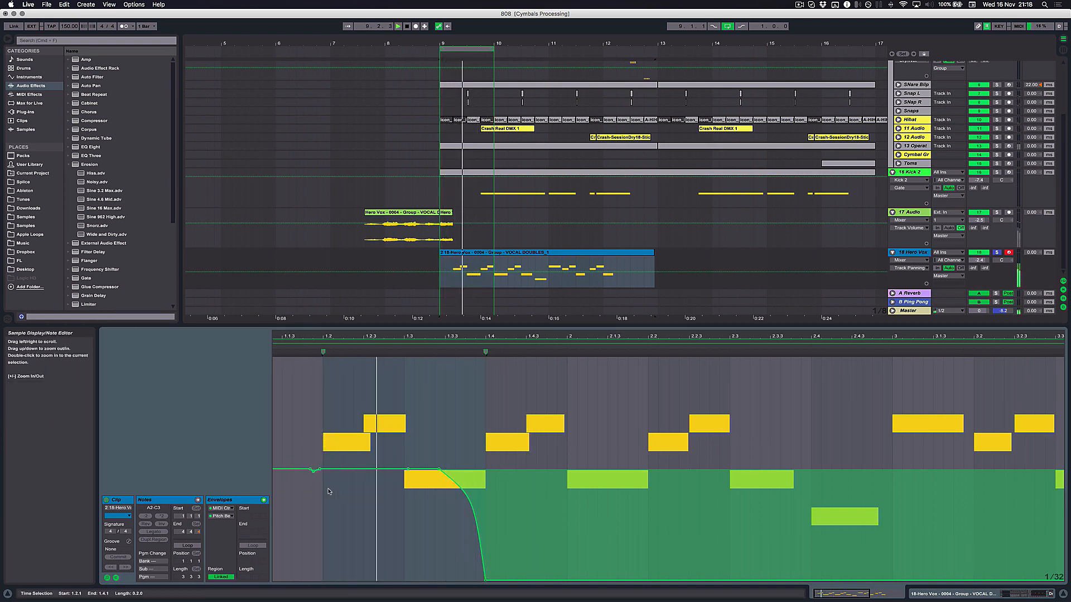
key("space")
key("space")
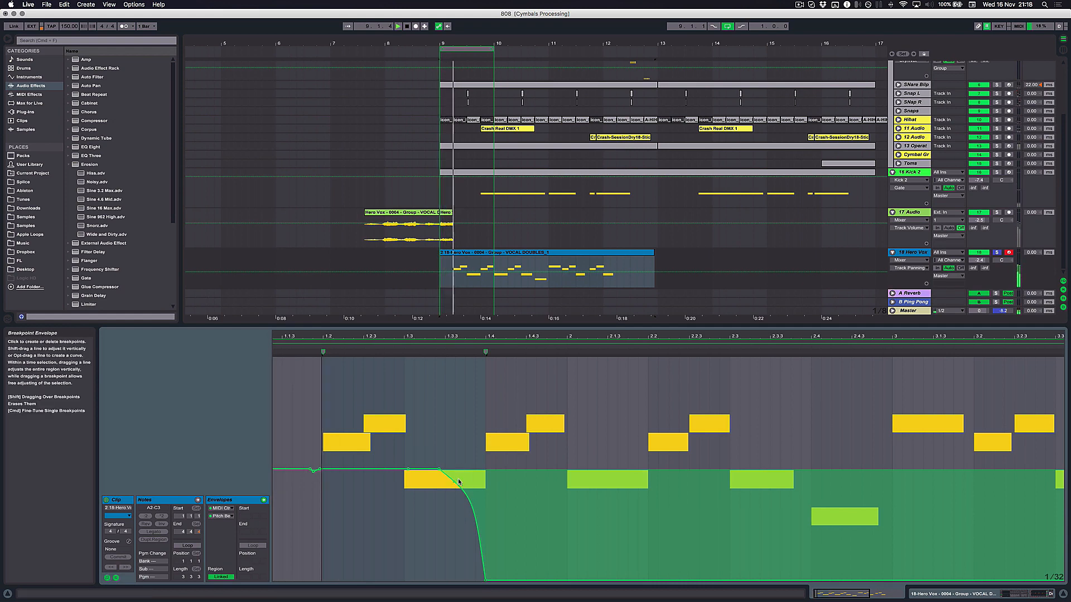
key("space")
Check the Sampler's Pitch Bend Range in its MIDI settings, and reopen the clip's envelope to hear the drop
left_click(980, 591)
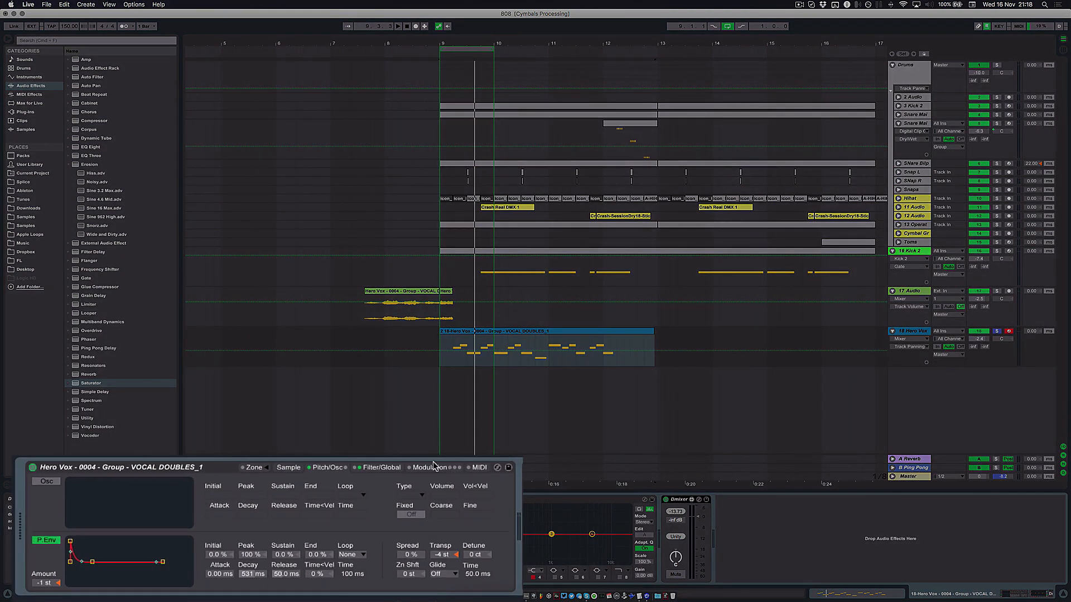
left_click(480, 468)
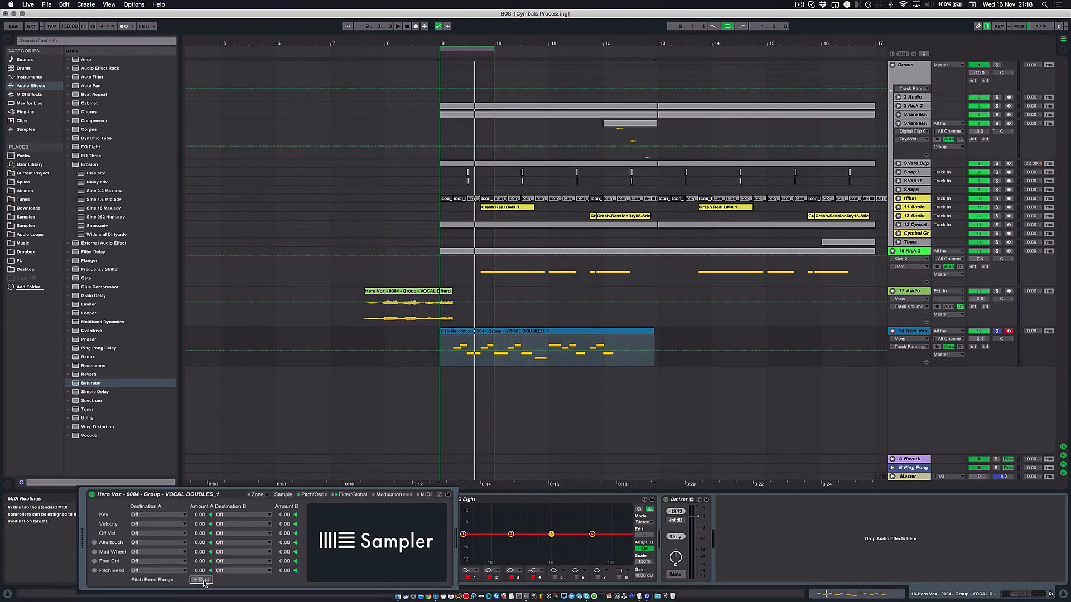
double_click(466, 331)
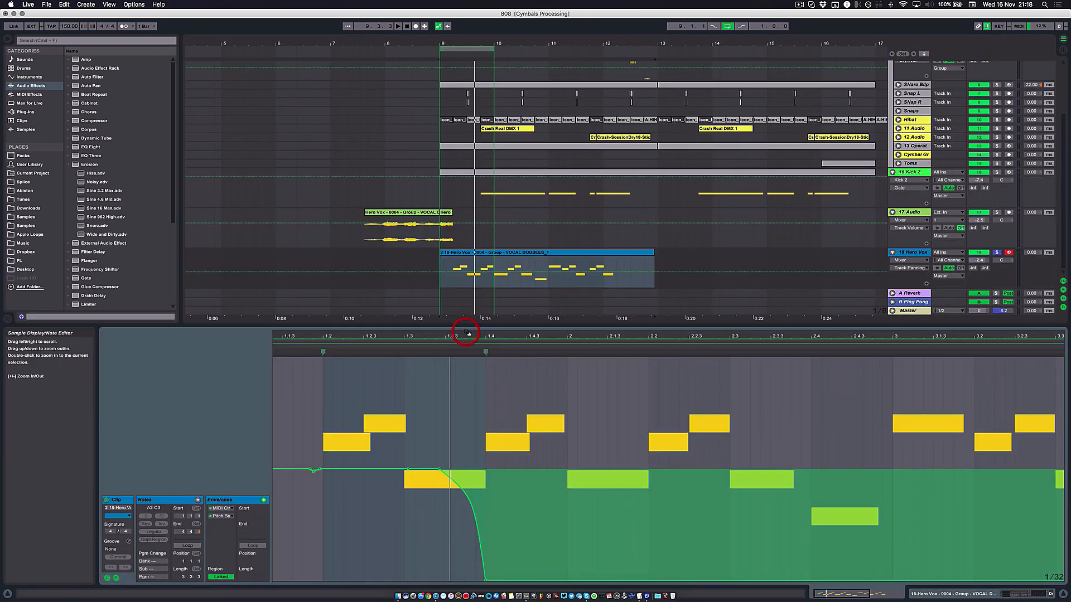
key("space")
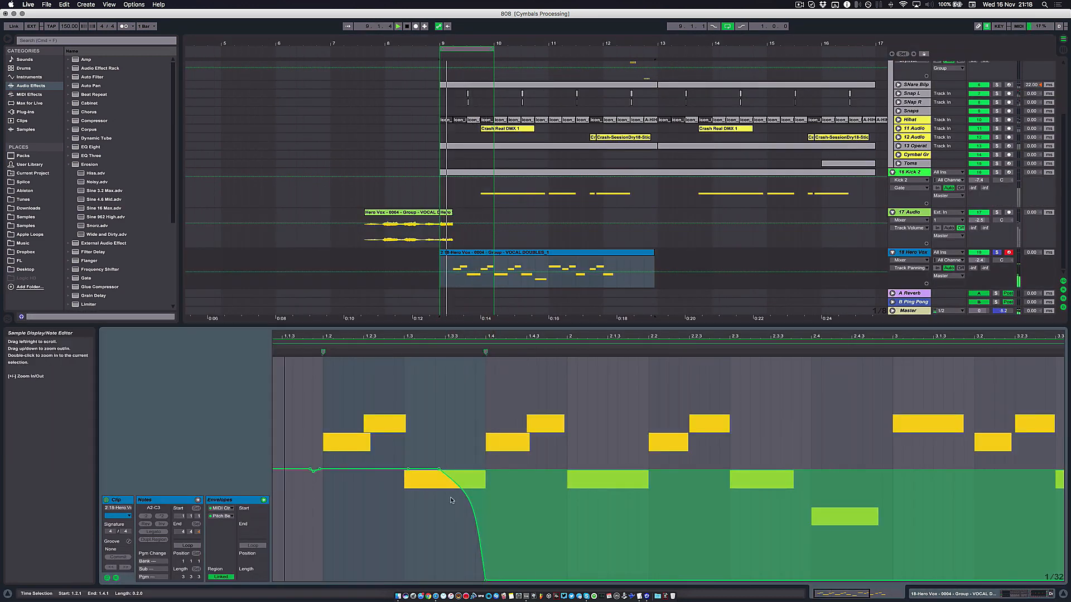
Delete the three notes between 1.4 and 2.2, and copy the first three-note phrase to 1.4 and to 2.2
left_click(197, 501)
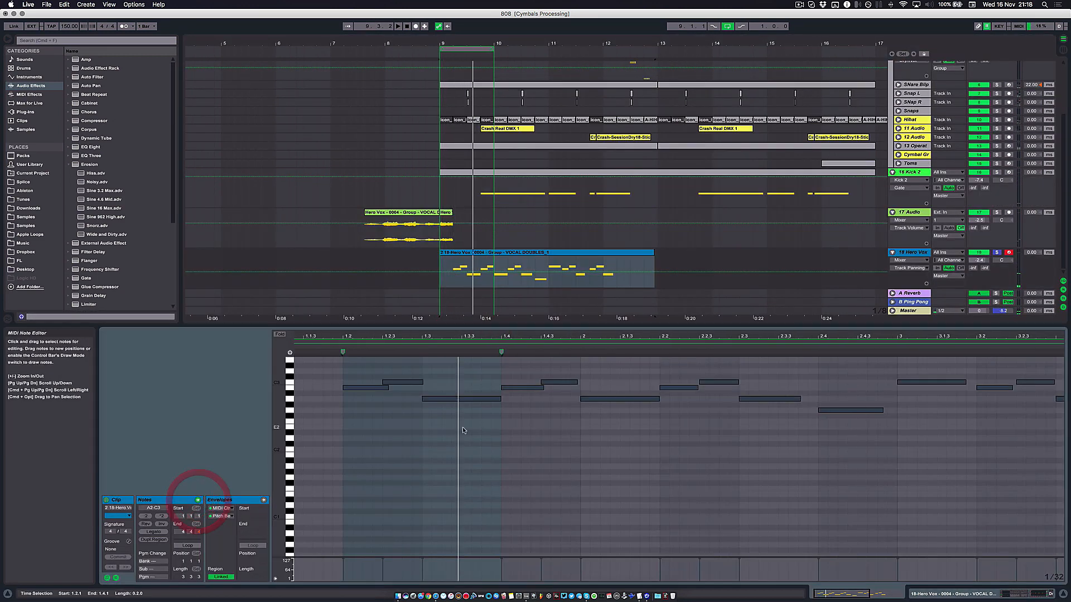
left_click_drag(523, 370, 661, 442)
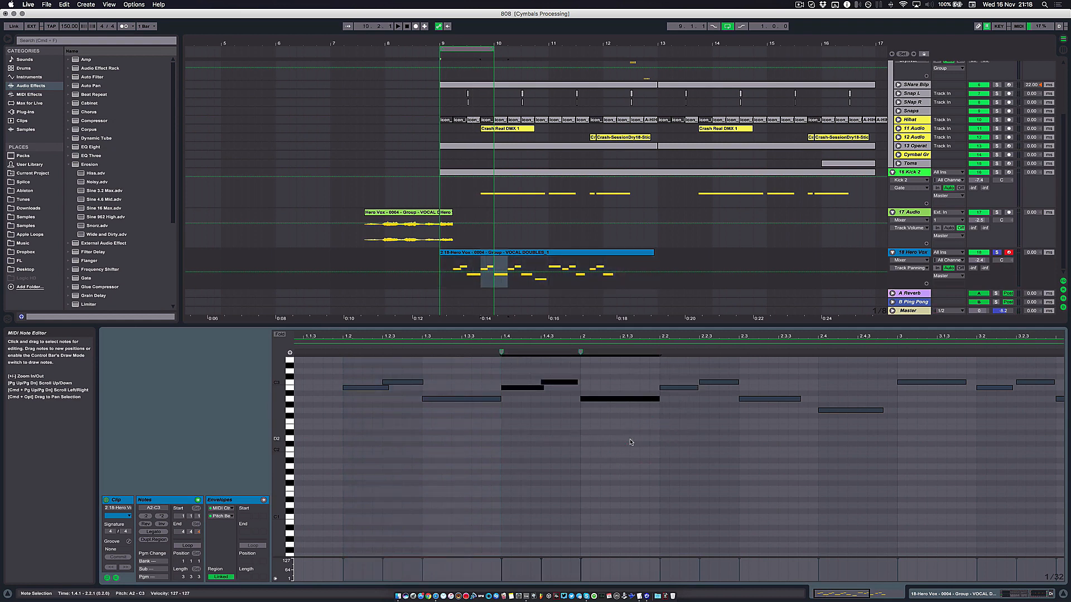
key("Delete")
left_click_drag(463, 376, 342, 438)
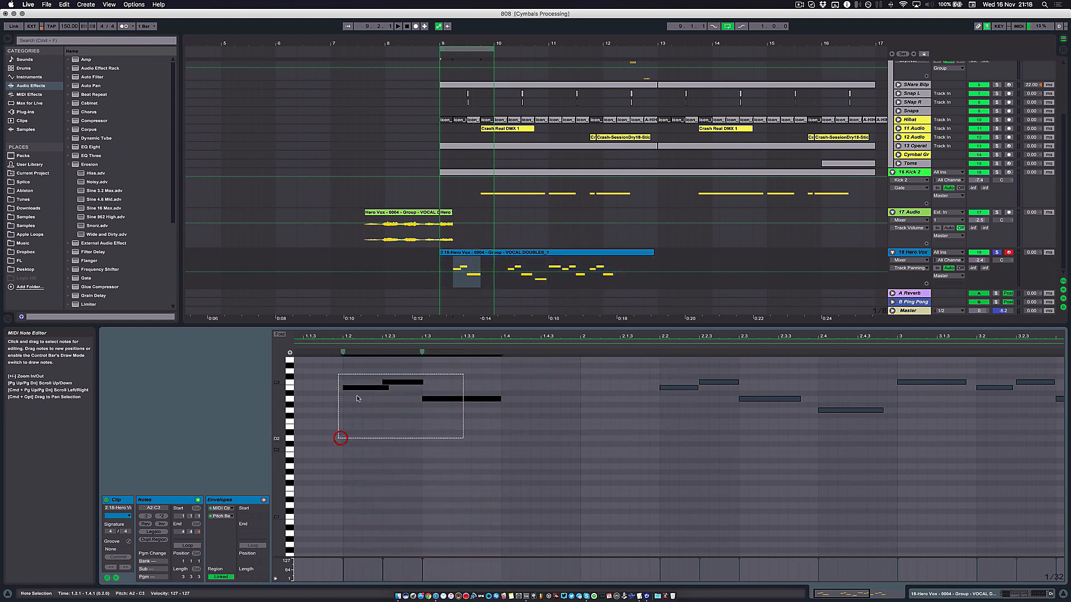
left_click_drag(351, 385, 677, 386)
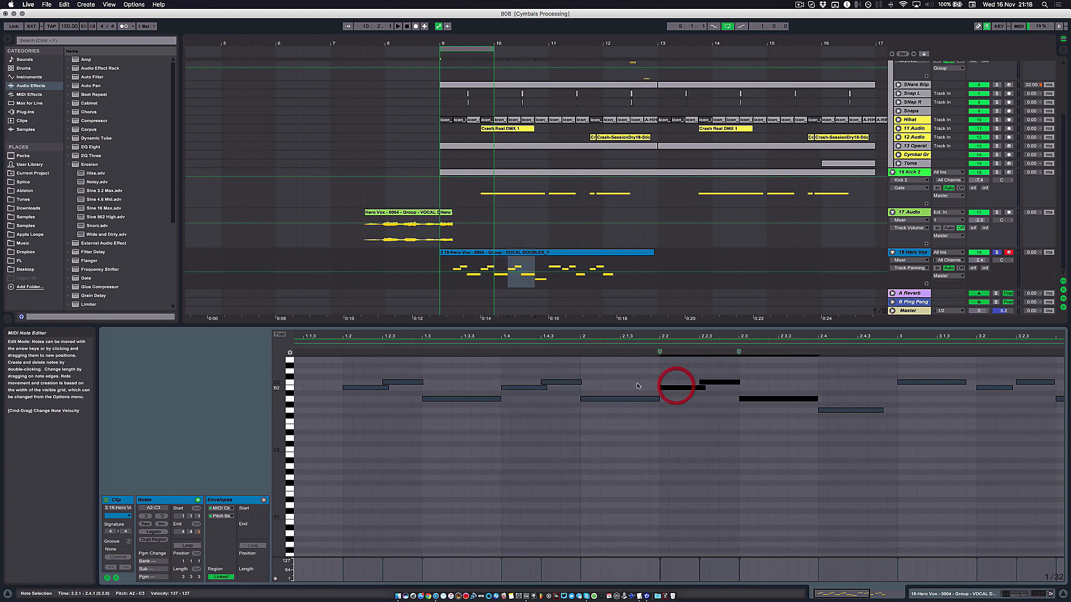
Duplicate the Pitch Bend envelope section from 1.2 to 1.4 twice so it covers the second and third phrases
left_click(263, 499)
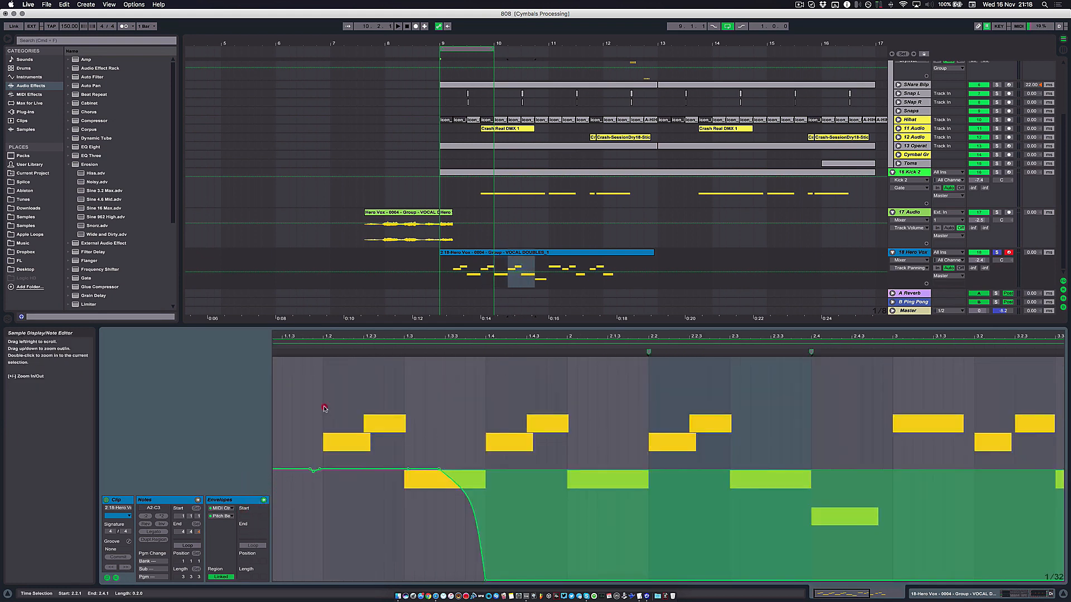
left_click_drag(324, 408, 485, 428)
key("super+d")
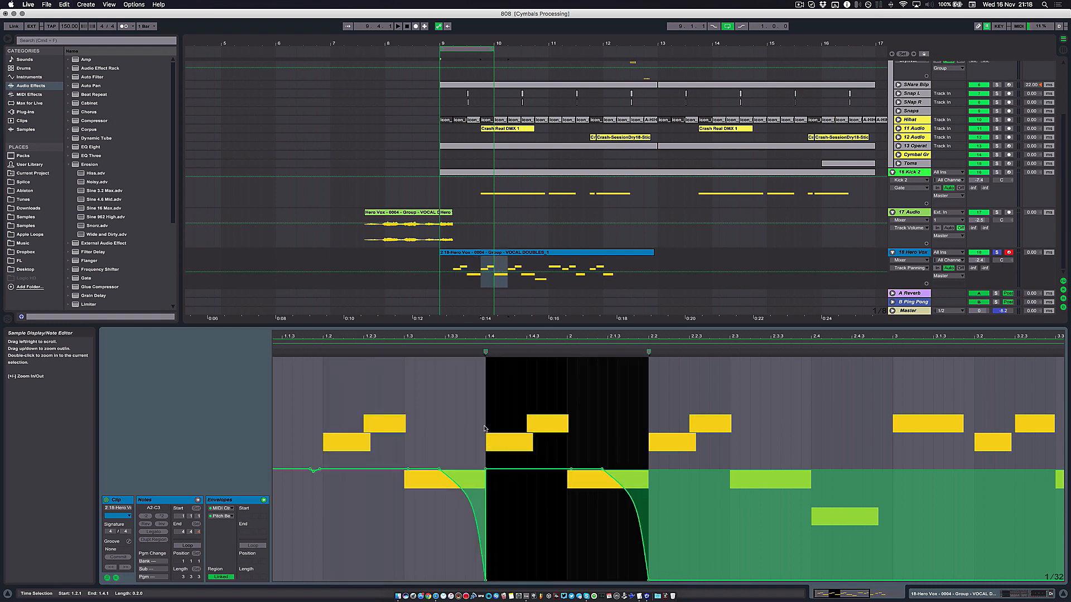
key("super+d")
Extend the arrangement loop to two bars, audition the repeated pitch drops, and start the first drop's curve slightly earlier
key("space")
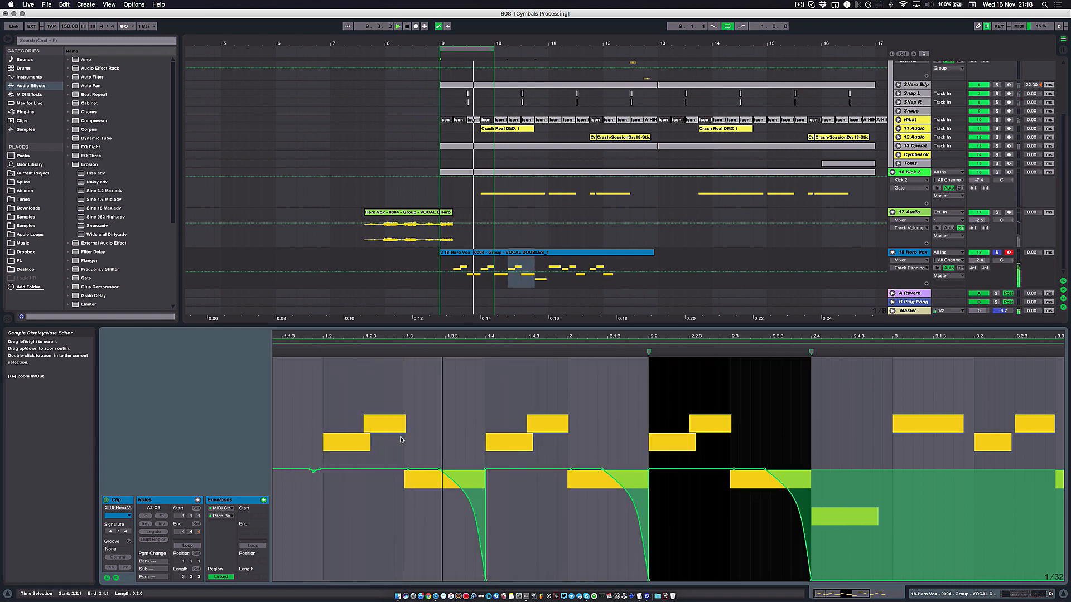
key("space")
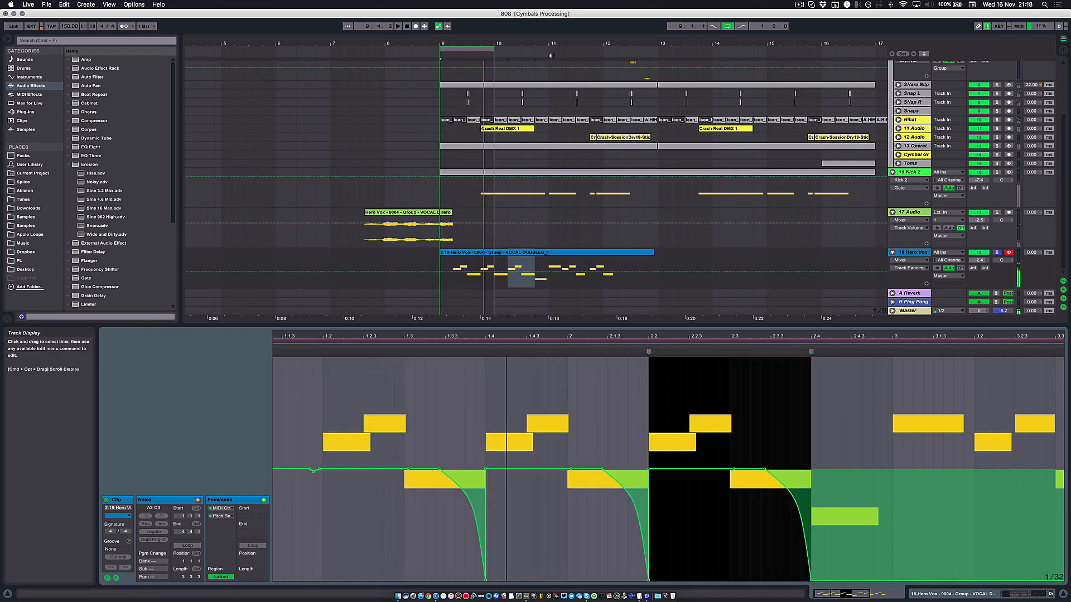
left_click_drag(492, 49, 546, 49)
key("space")
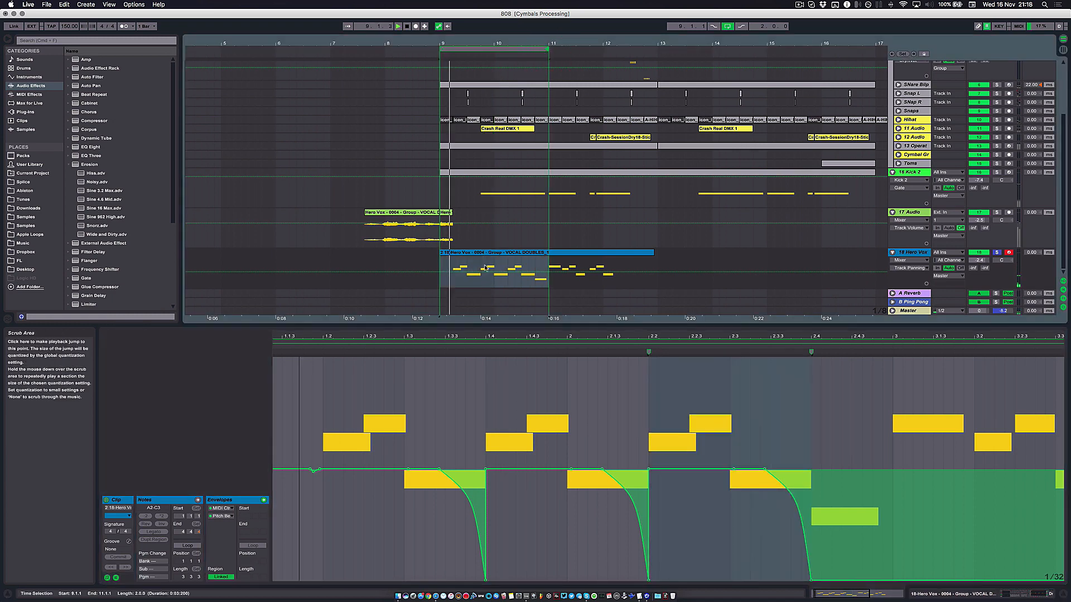
key("space")
left_click(430, 495)
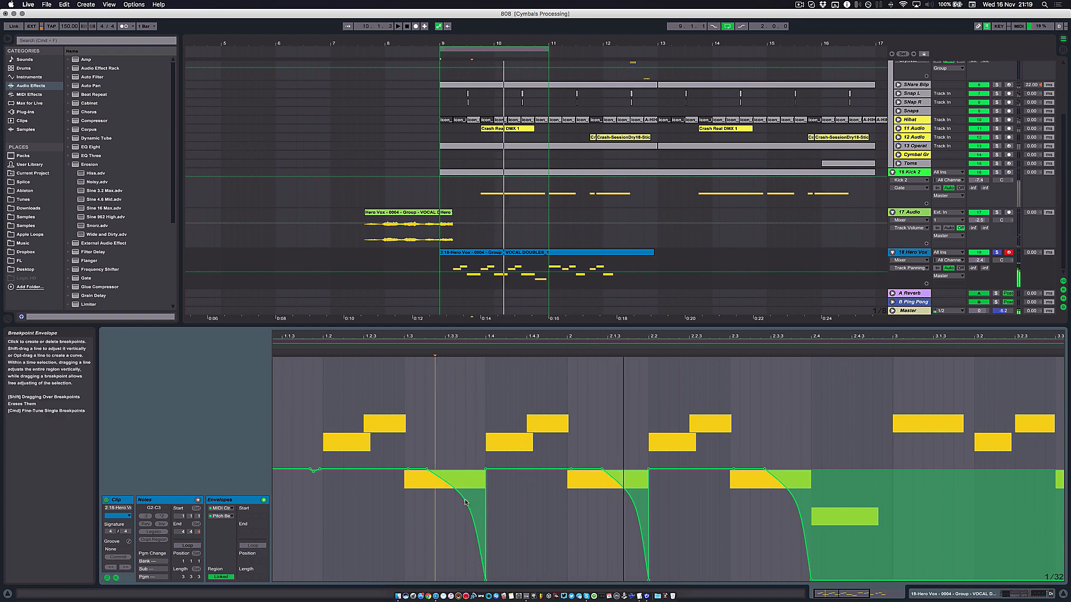
Make the first pitch drop's curve more gradual and move its starting breakpoint slightly later, auditioning the loop
left_click_drag(464, 510, 466, 503)
key("space")
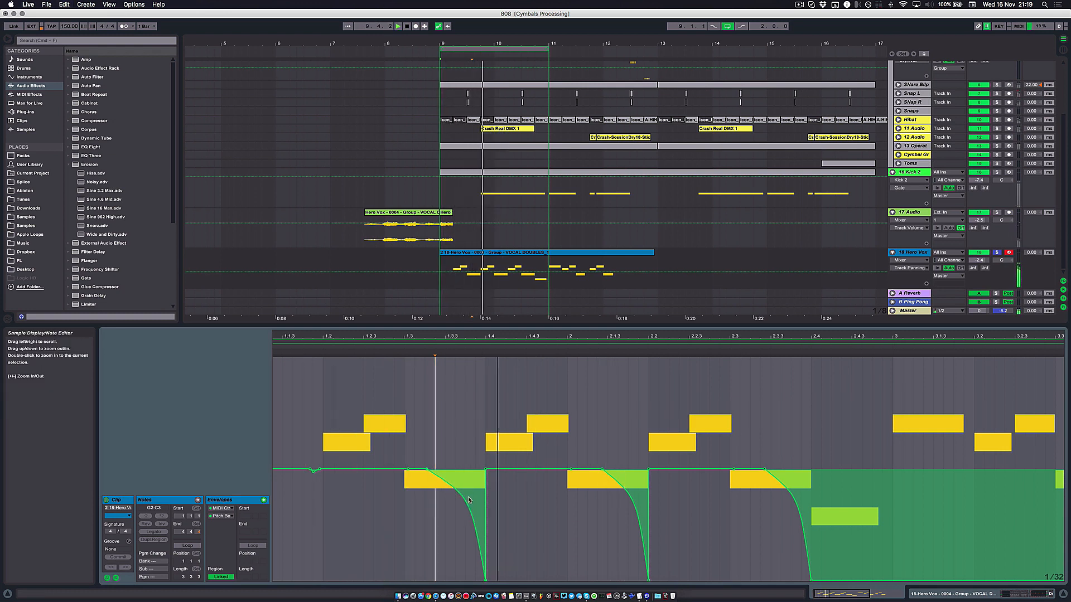
key("space")
key("space")
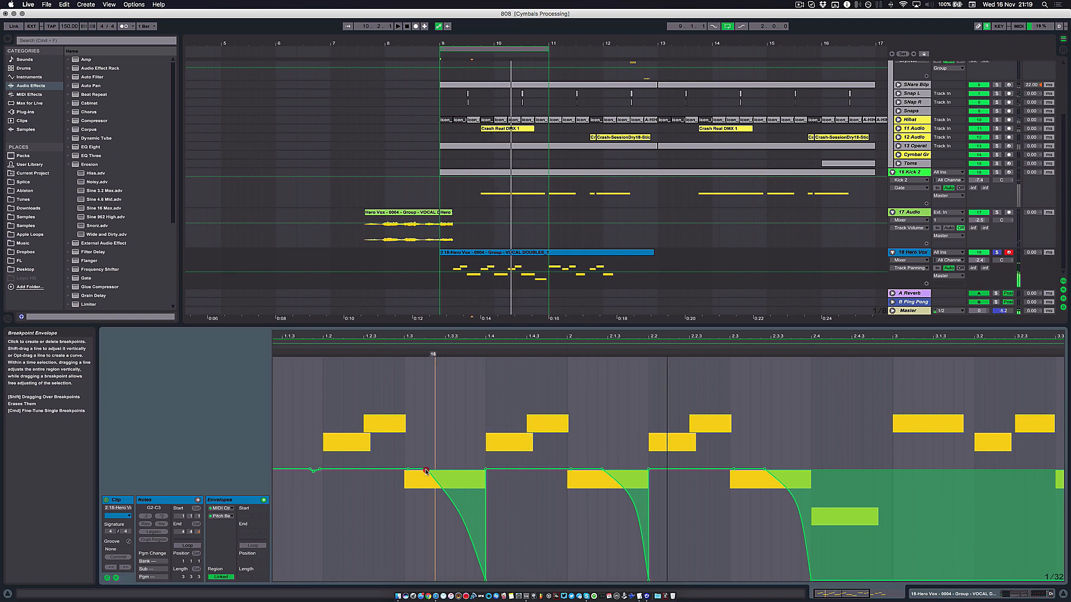
left_click_drag(426, 469, 432, 469)
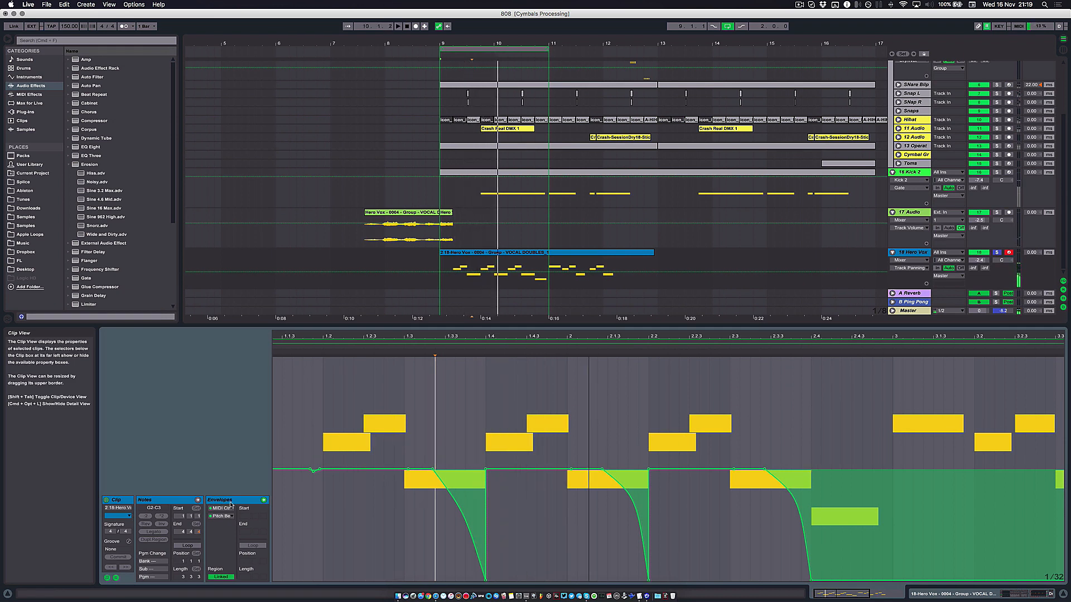
Duplicate the Pitch Bend section from 1.2 to 1.4 over the next two phrases, and copy the last drop onto 2.4
left_click_drag(323, 406, 488, 425)
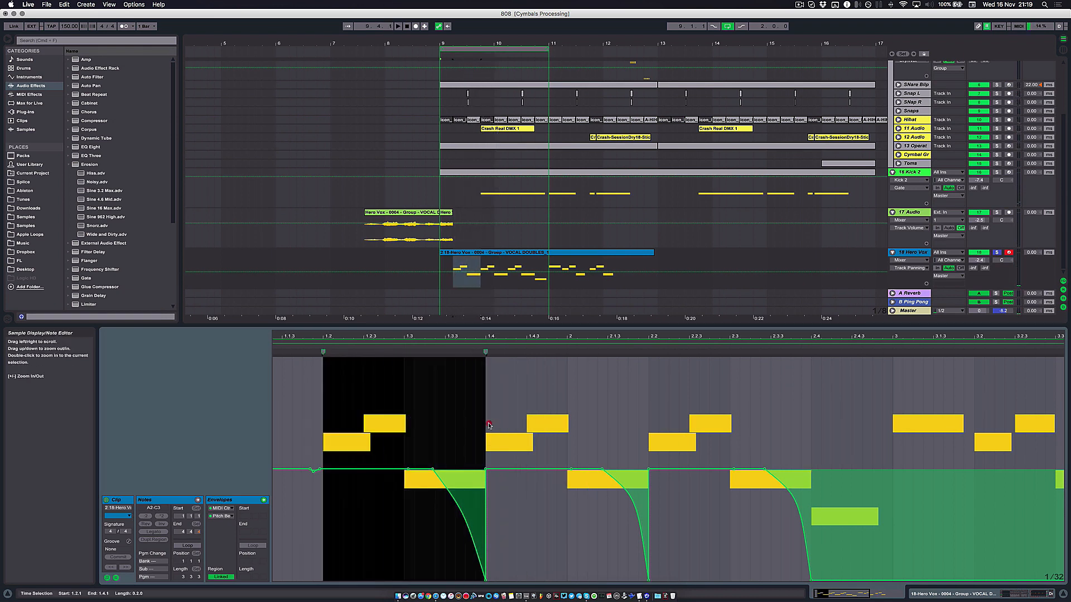
key("super+d")
key("super+d")
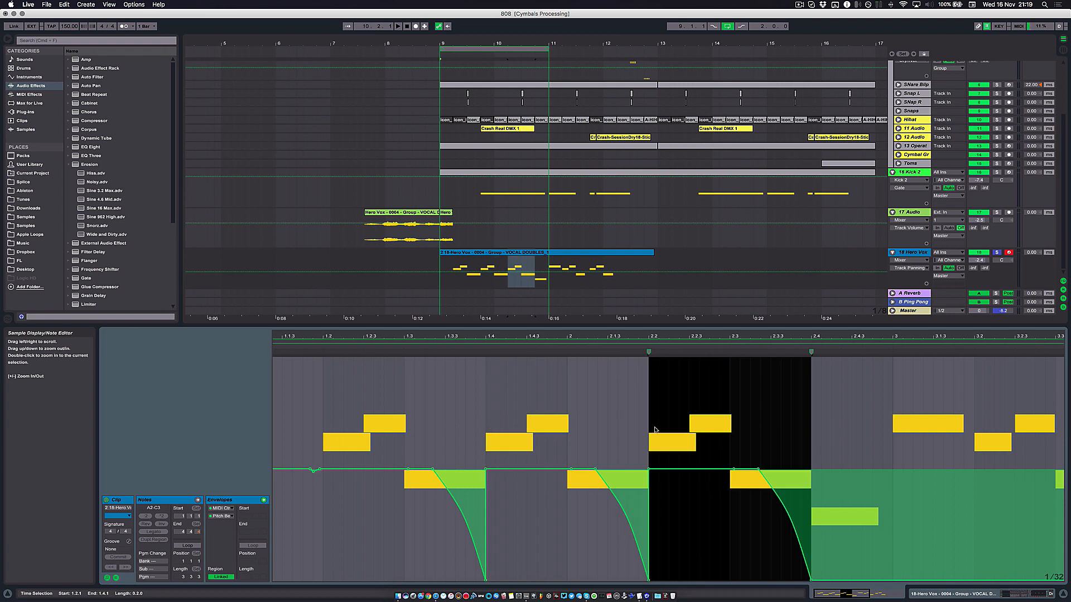
left_click_drag(731, 413, 808, 422)
key("super+d")
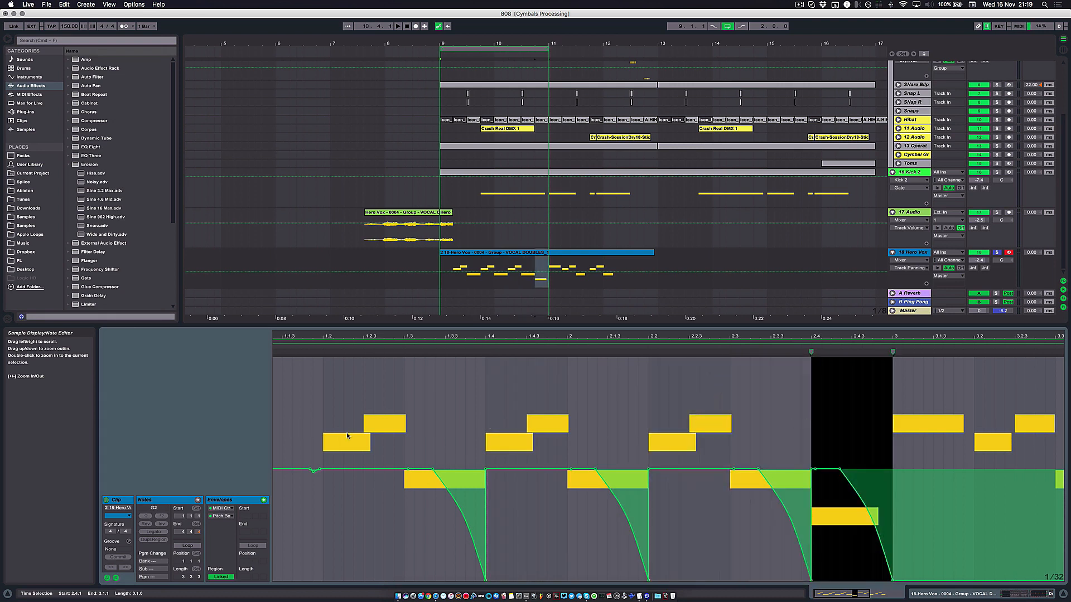
Audition the four pitch drops, and lengthen the G2 note at 2.4 so it ends at bar 3
left_click(323, 413)
key("space")
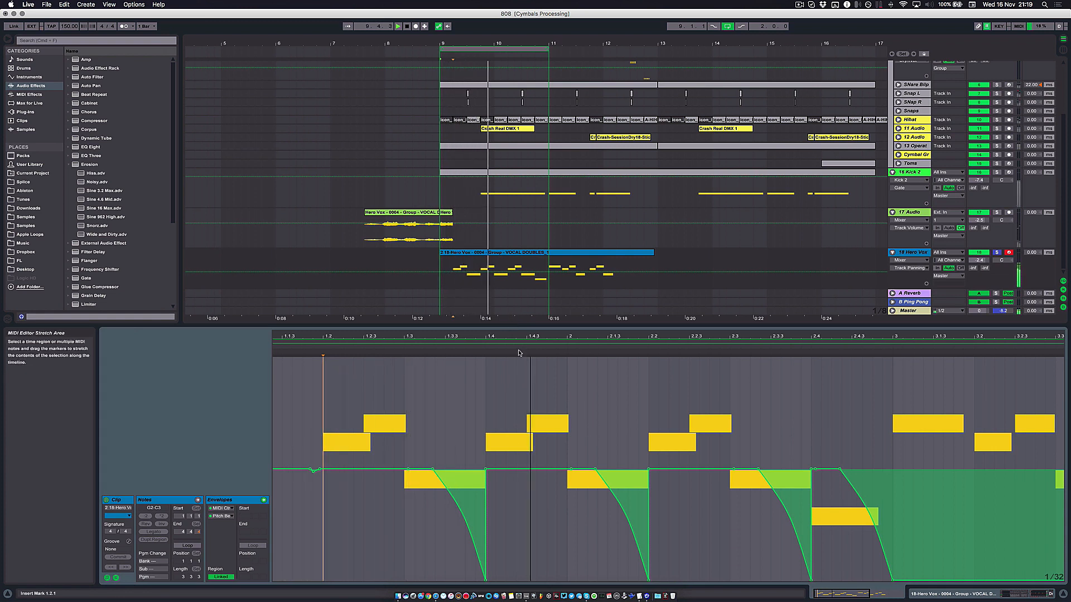
key("space")
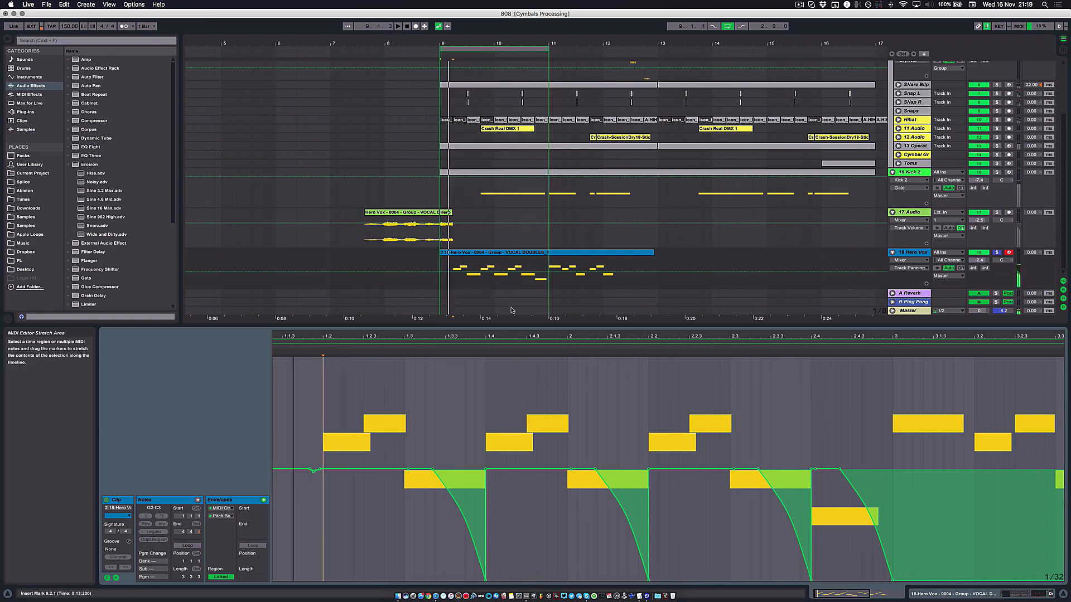
key("space")
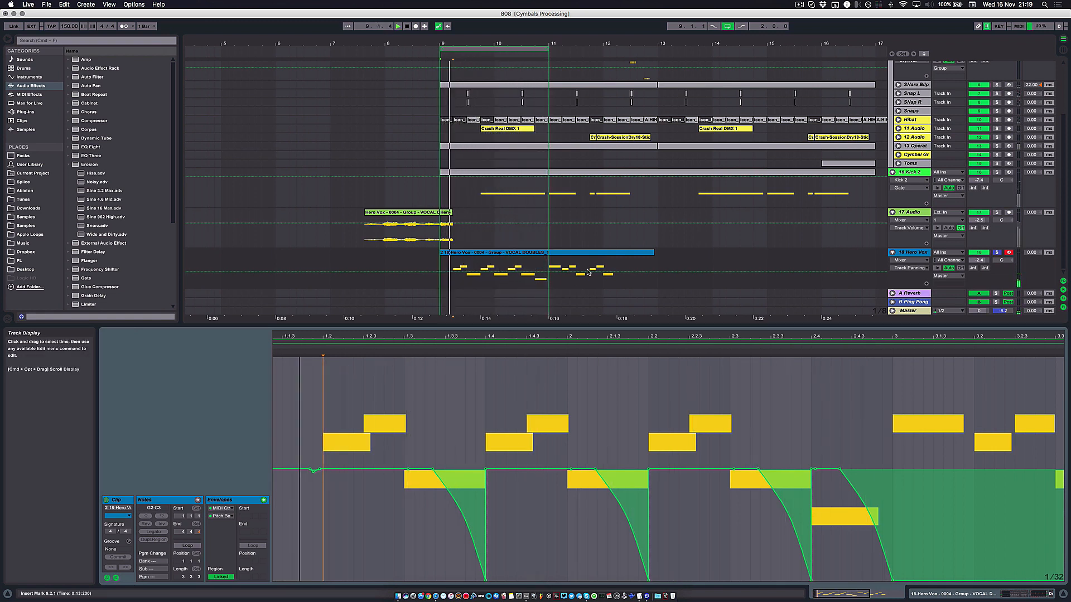
left_click(525, 255)
left_click(198, 500)
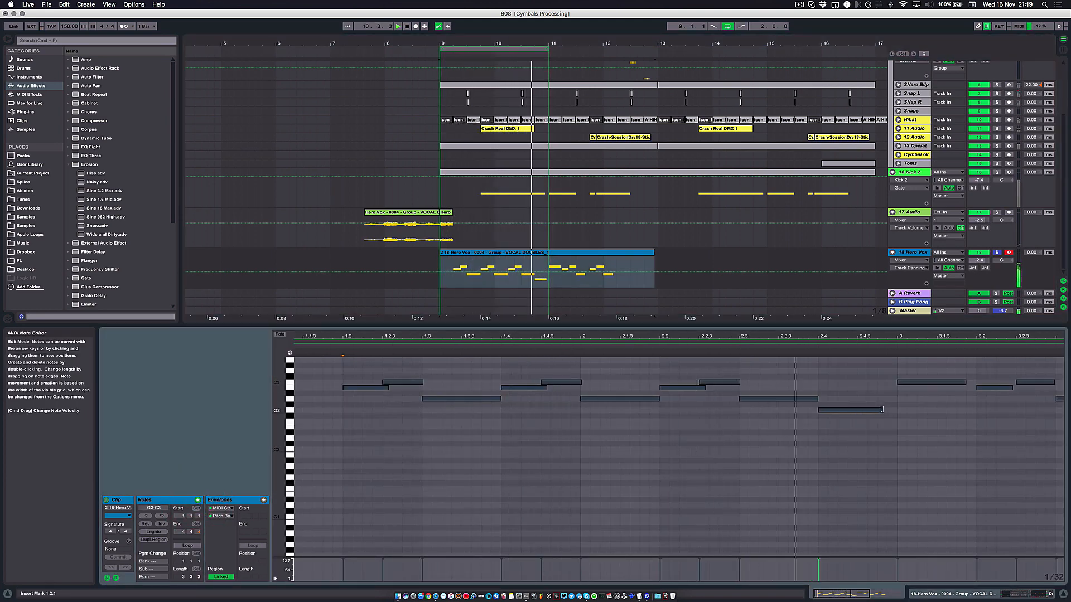
left_click_drag(882, 410, 896, 410)
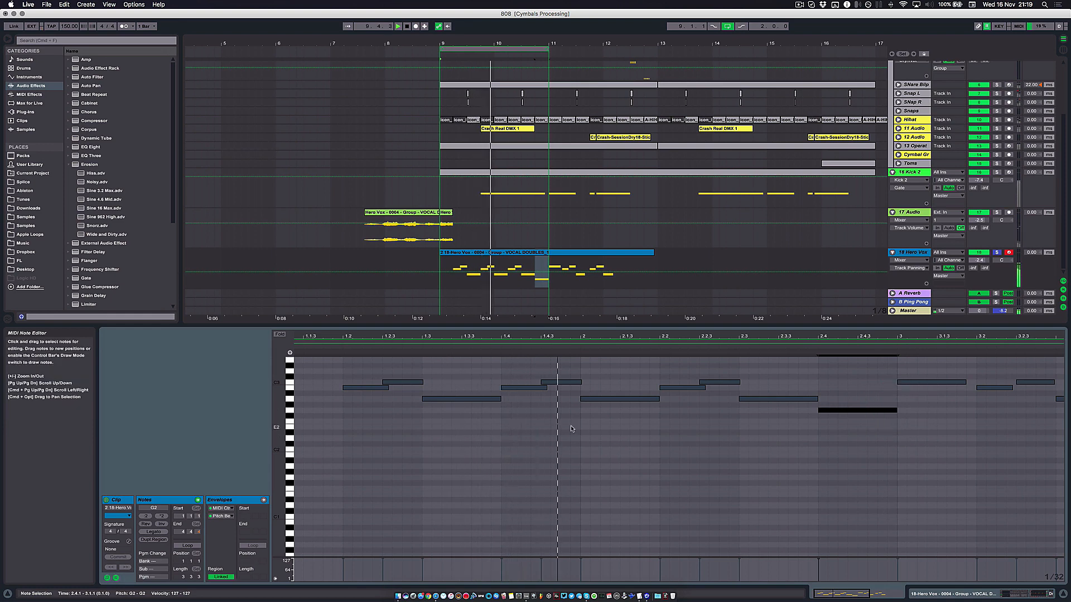
Trim the Hero Vox clip to end at bar 11, duplicate it to bars 11–13, and extend the arrangement loop to four bars
left_click(554, 254)
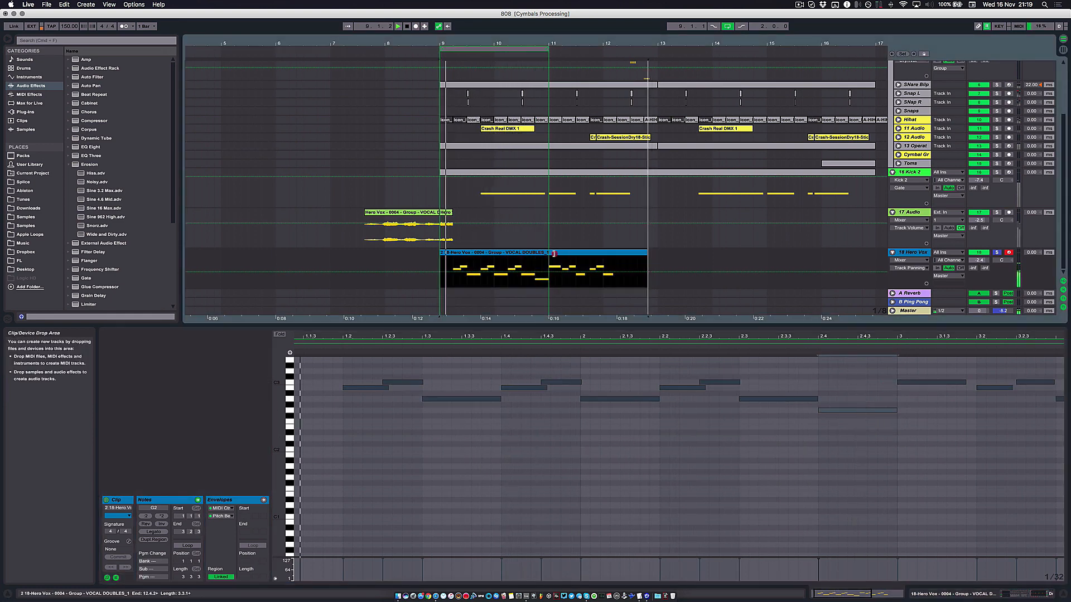
left_click_drag(554, 253, 609, 256)
left_click_drag(549, 49, 660, 49)
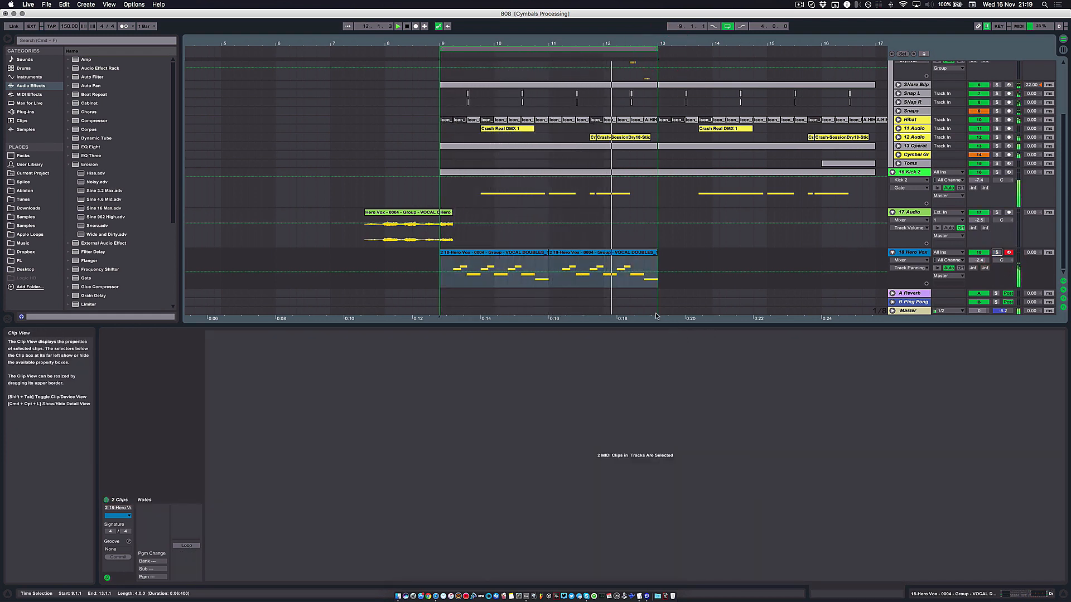
Shorten the second Hero Vox clip so it ends at 12.2.1, and play the arrangement to check it
left_click_drag(655, 252, 632, 256)
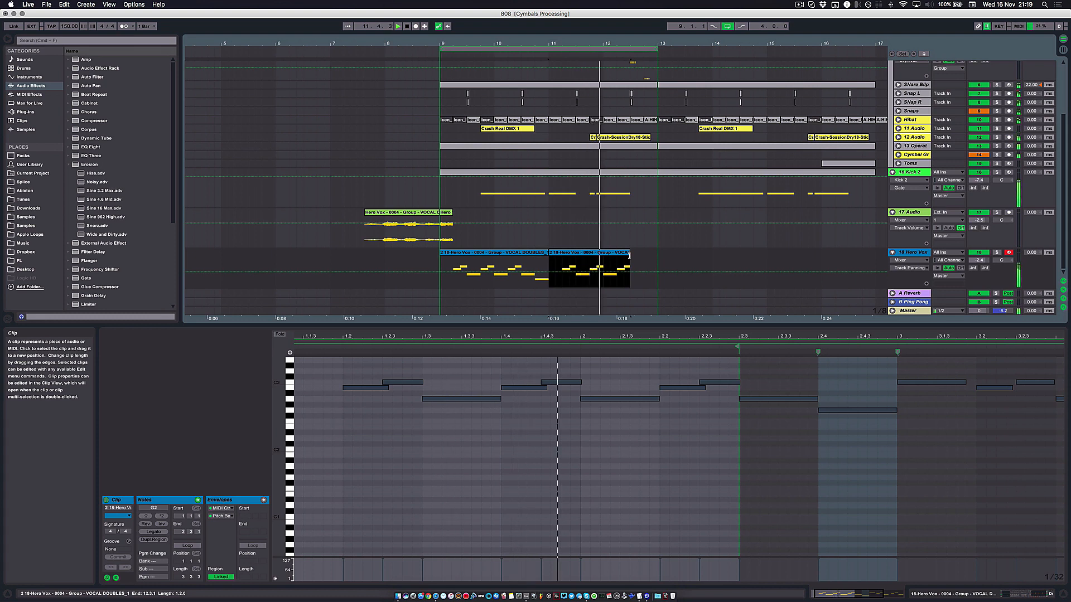
left_click_drag(629, 255, 616, 253)
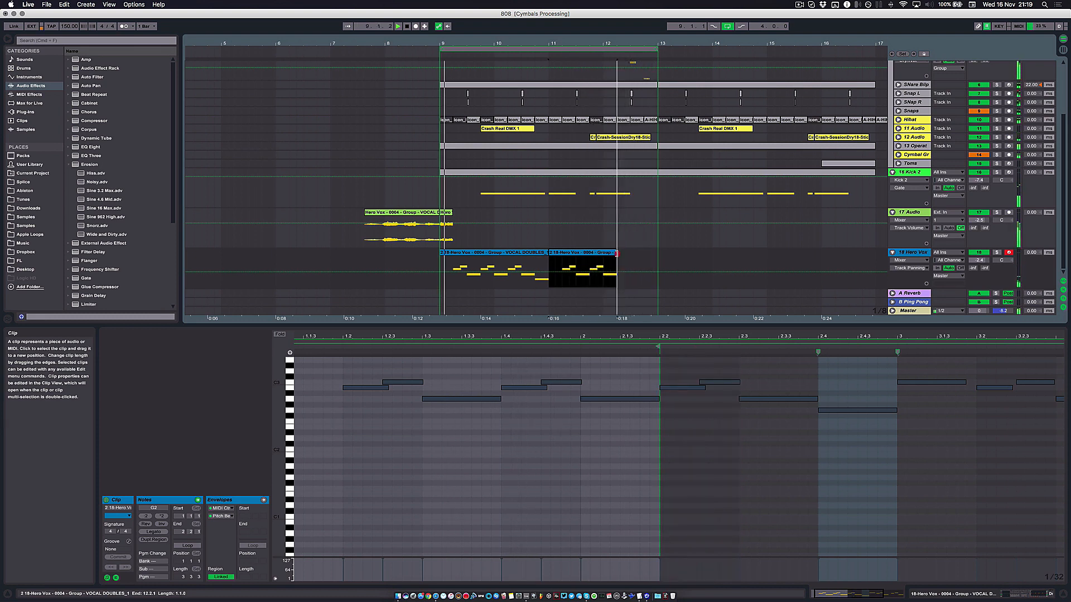
key("space")
Select both Hero Vox MIDI clips together on the Sampler track to review the finished melody
left_click(479, 252)
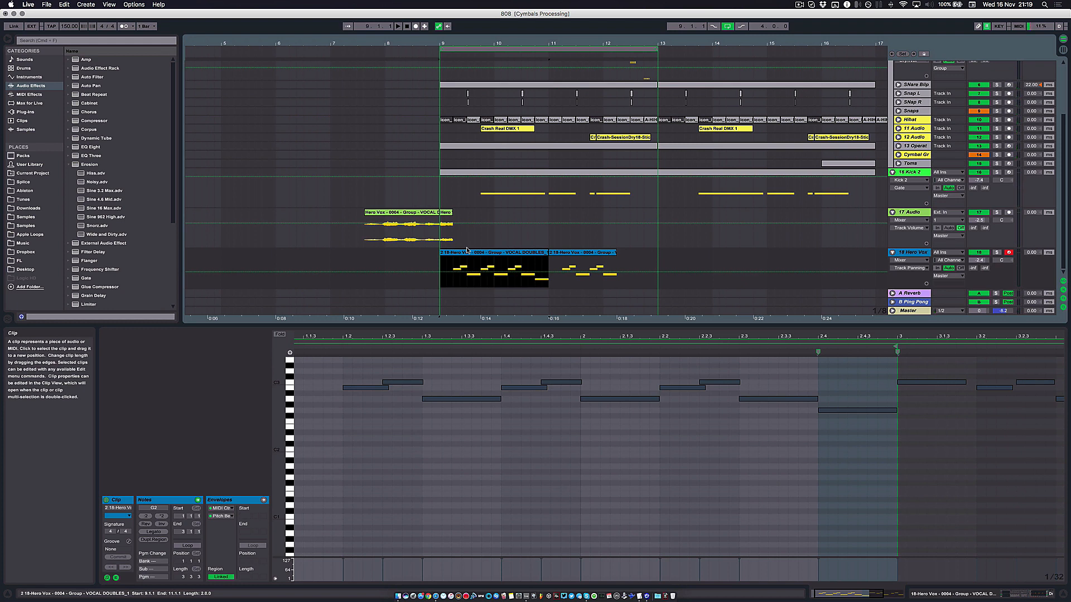
left_click(586, 253, "shift")
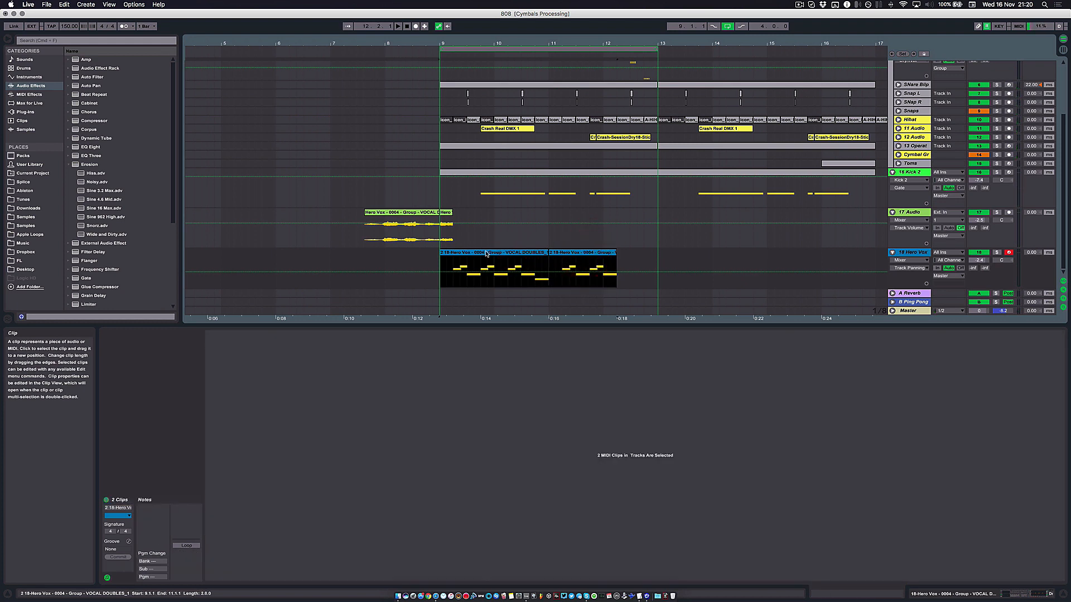
left_click(907, 253)
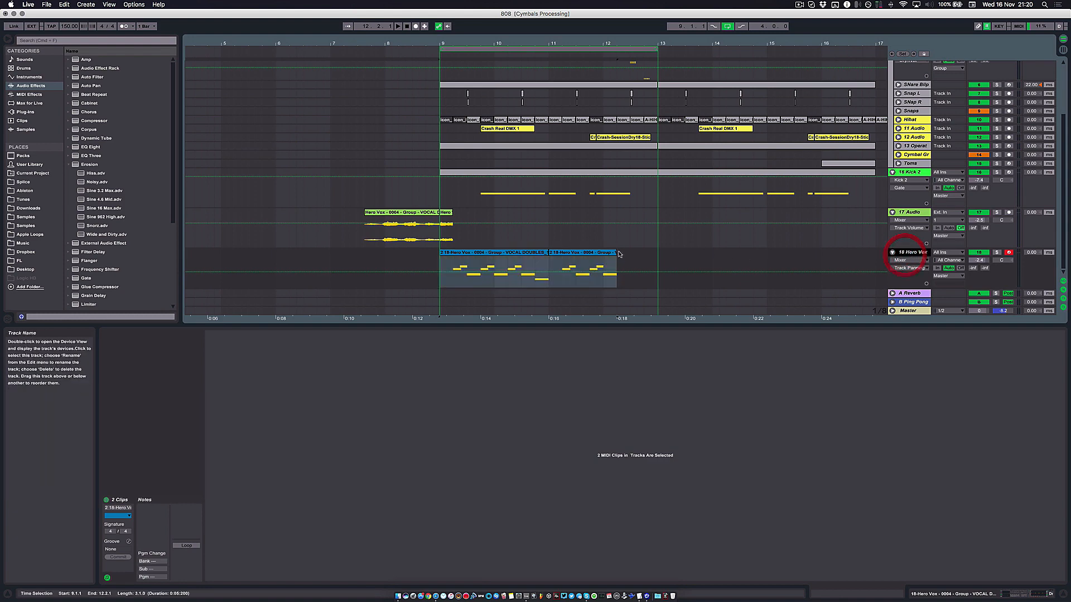
left_click(582, 254)
left_click(582, 255, "shift")
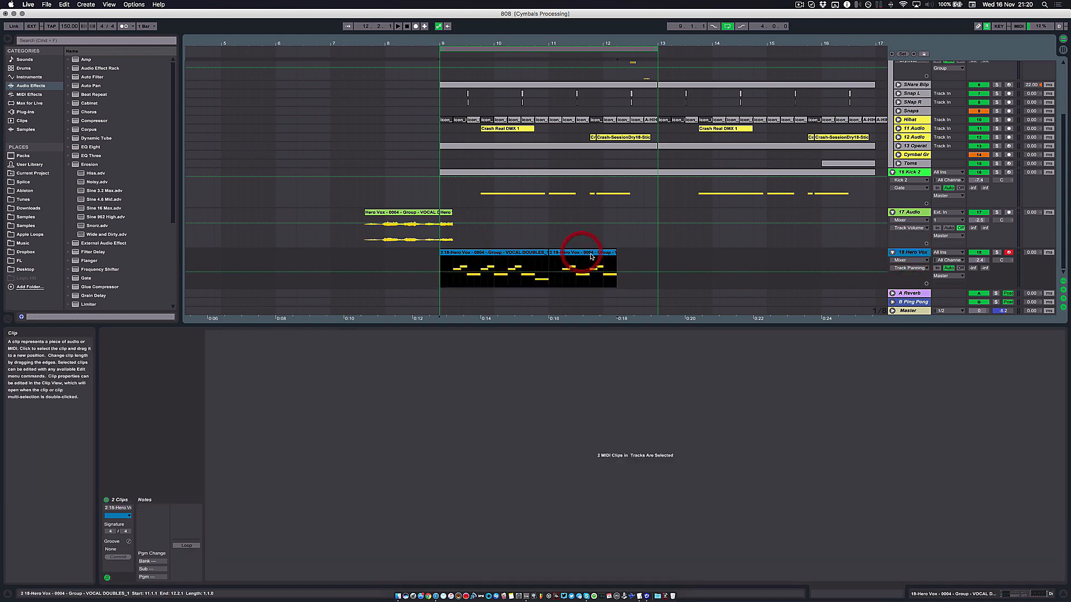
left_click(439, 264)
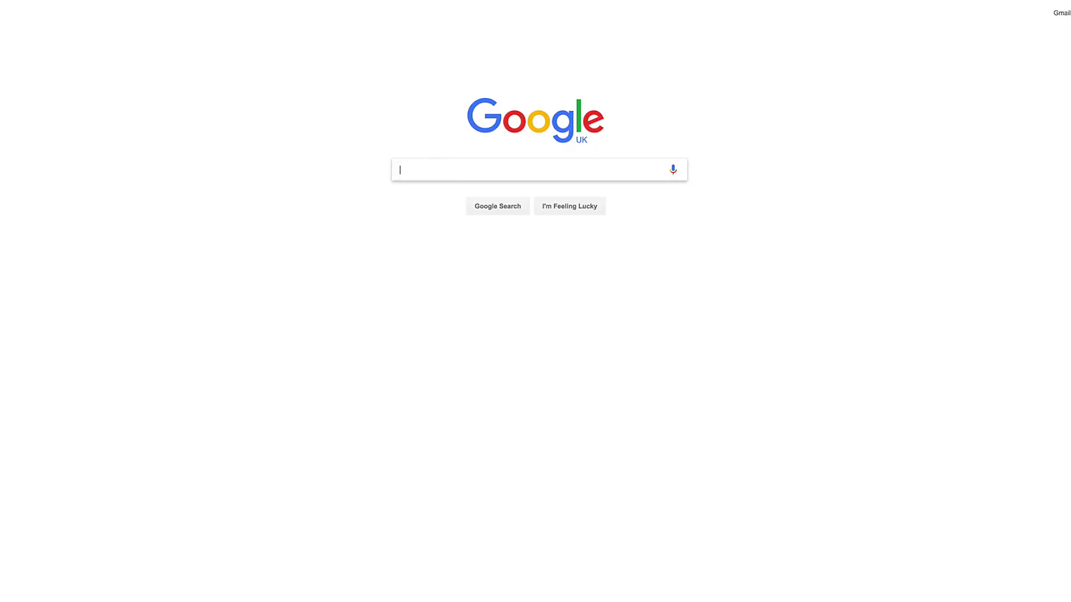
Switch to the web browser, search Google for sonicacademy, and look through the preset packs on the Sonic Academy sounds page
type("sonicacad")
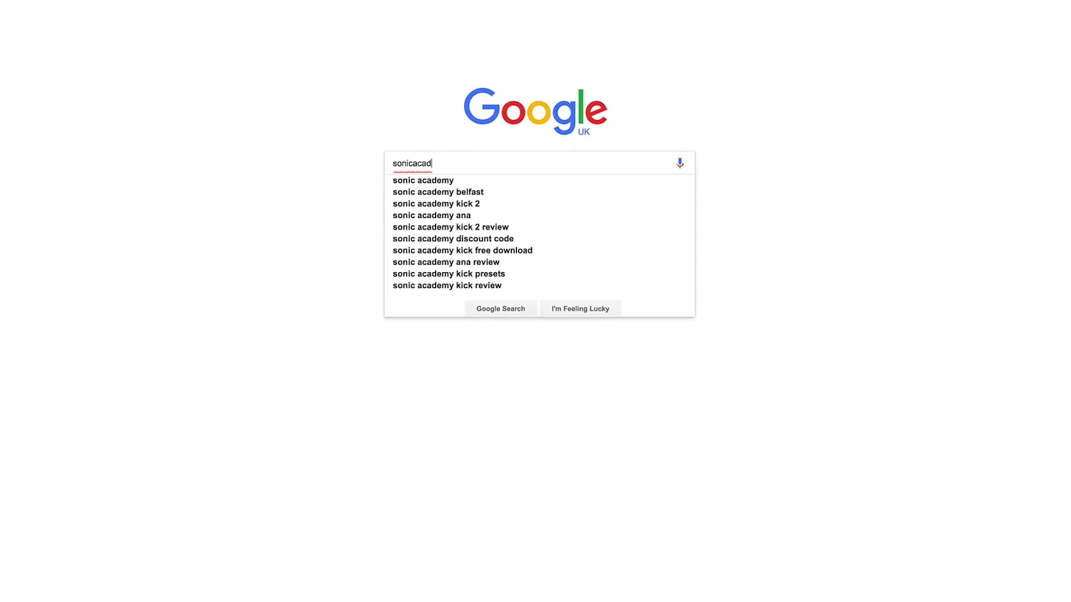
type("em")
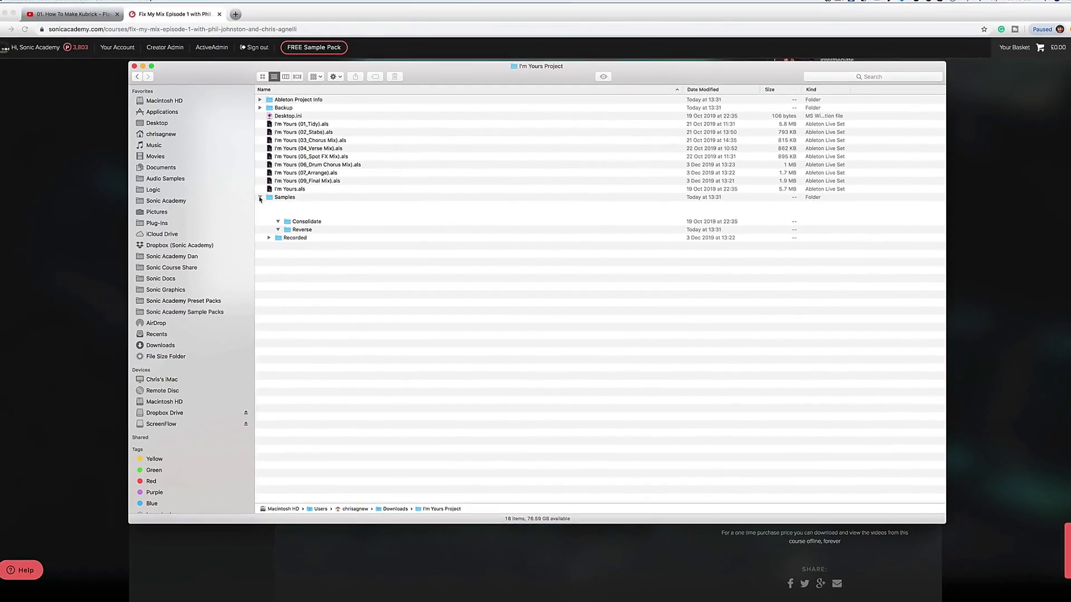
left_click(252, 199)
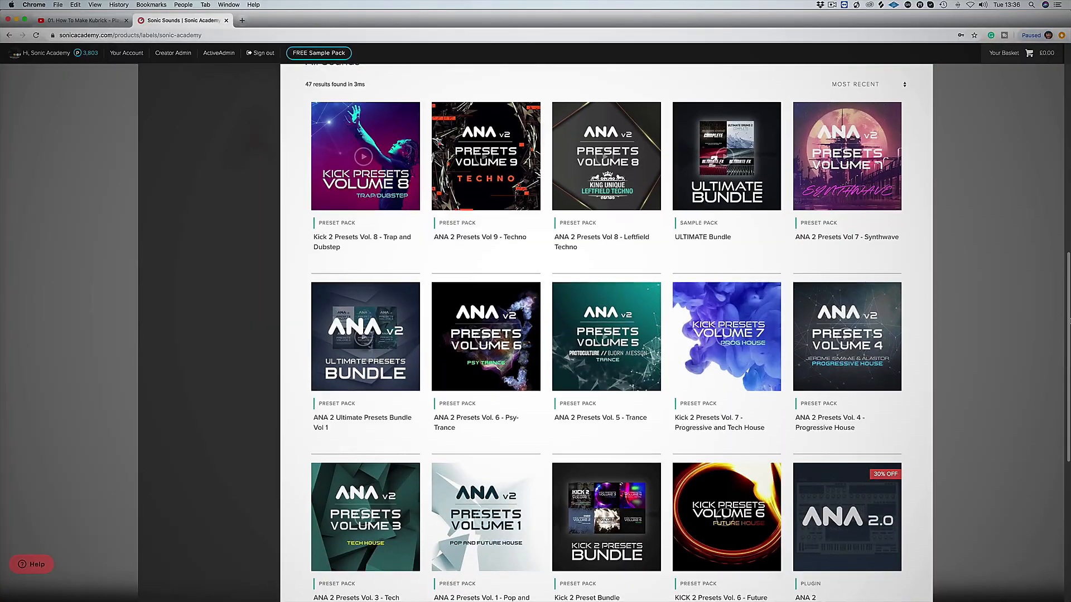
scroll(535, 335, "down", 3)
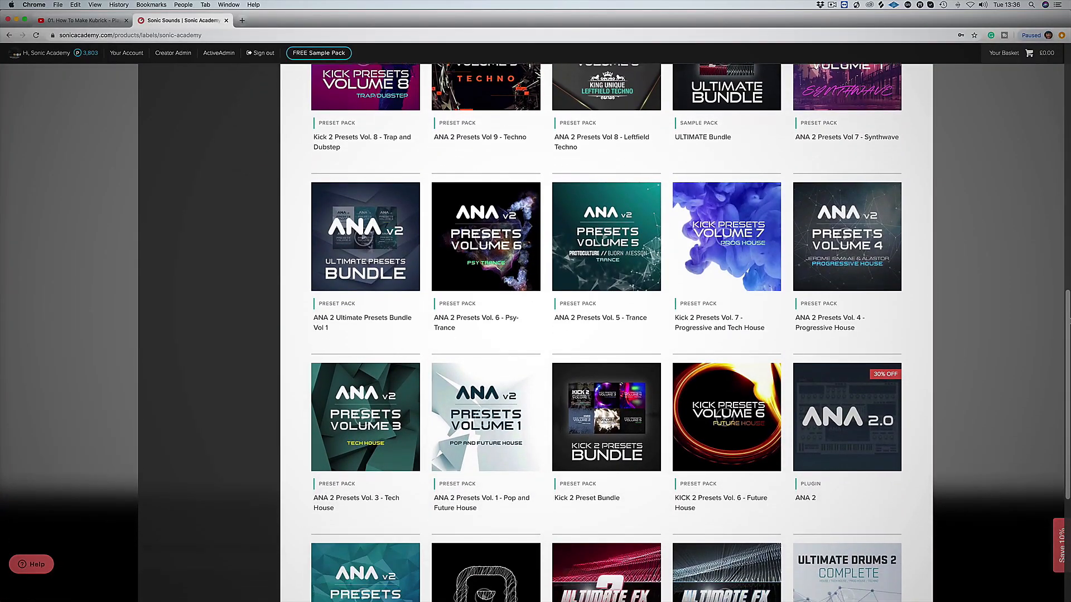